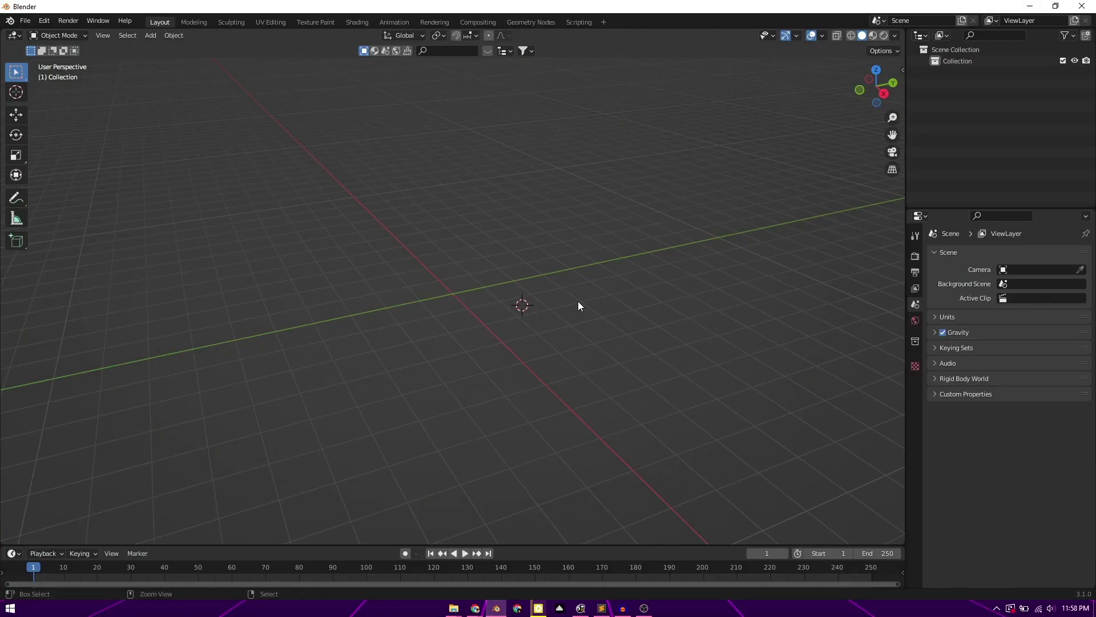
Bring up the Add menu listing mesh primitives such as Plane, Cube and Monkey
key("shift+c")
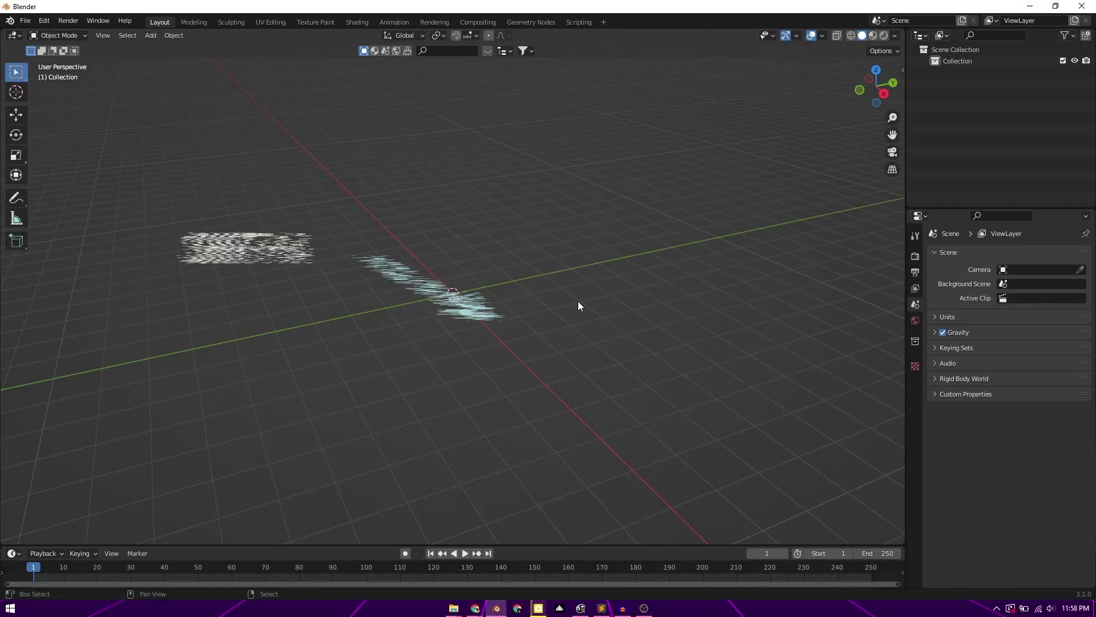
key("shift+a")
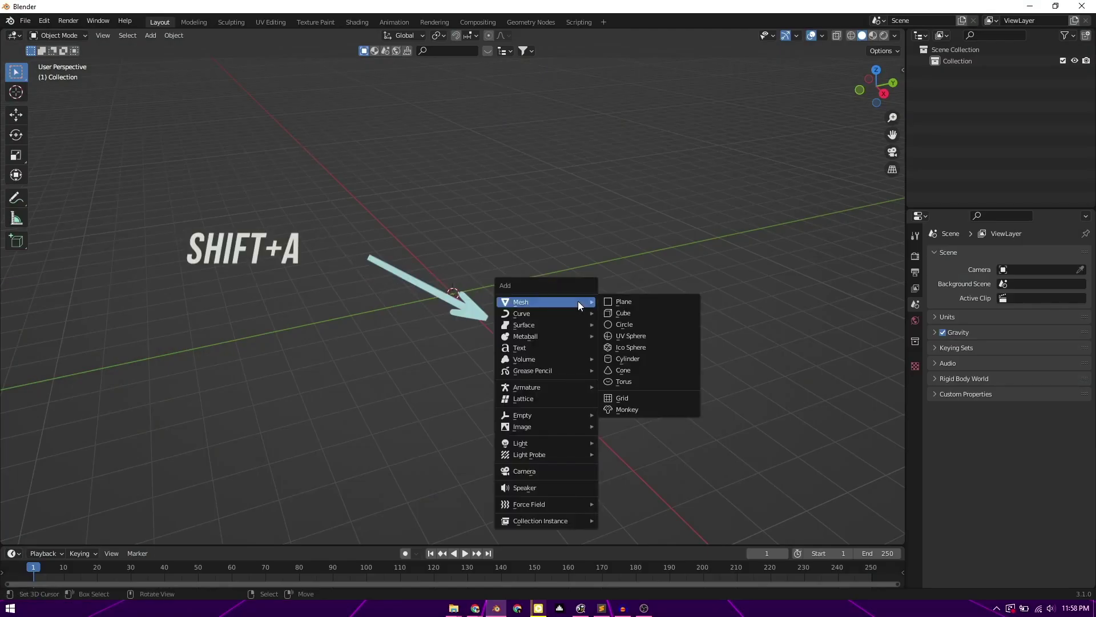
Add a plane, scale it to 8 on all axes, and enter Edit Mode
left_click(628, 302)
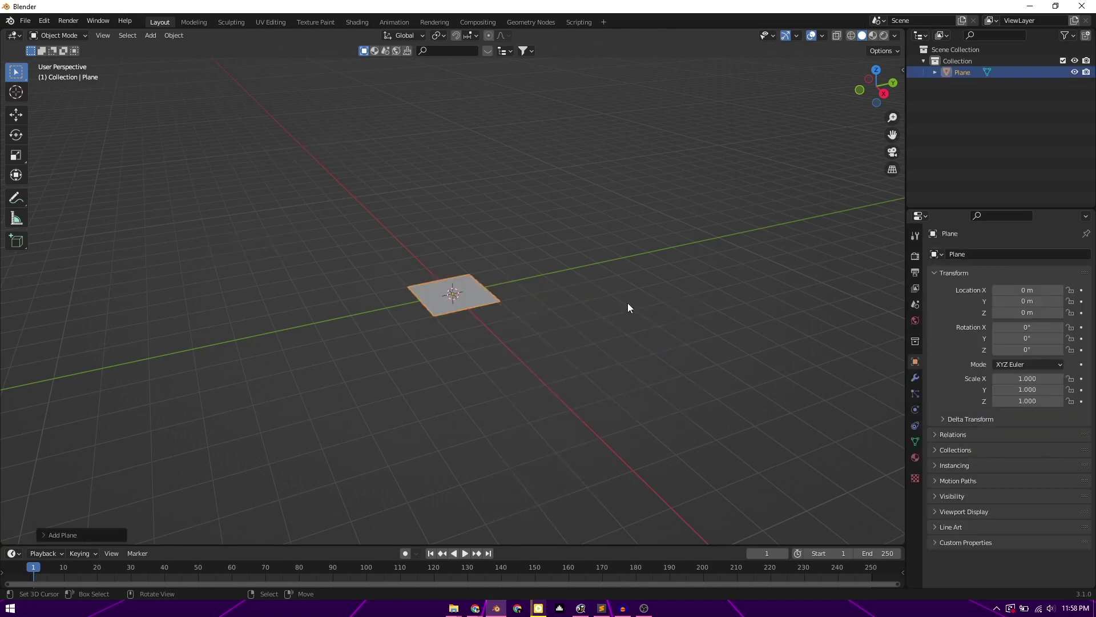
key("s")
key("8")
key("Return")
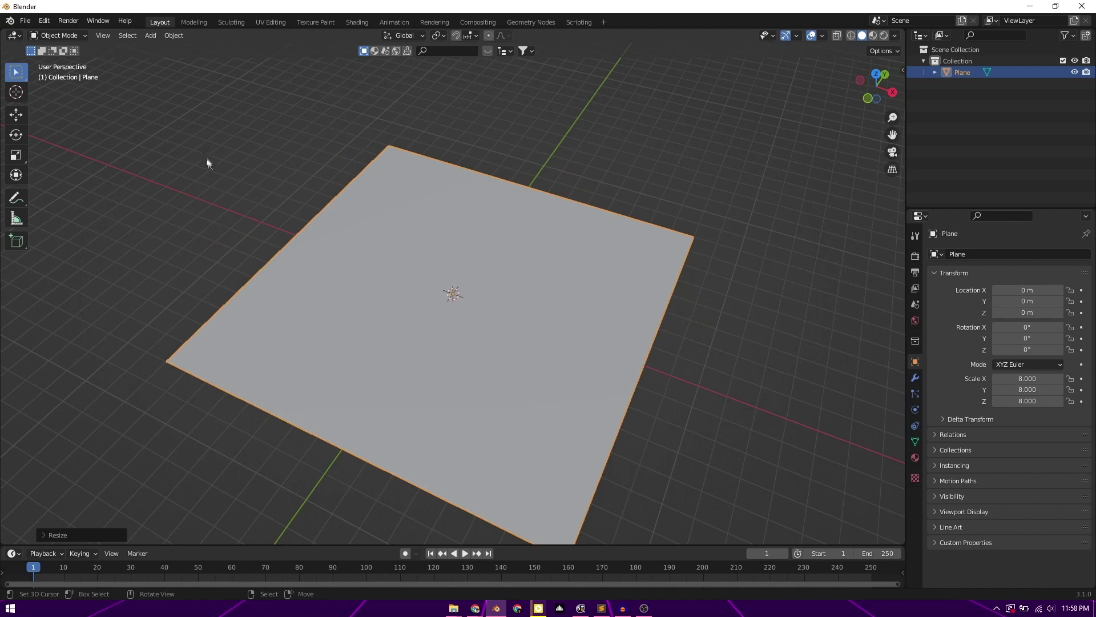
key("Tab")
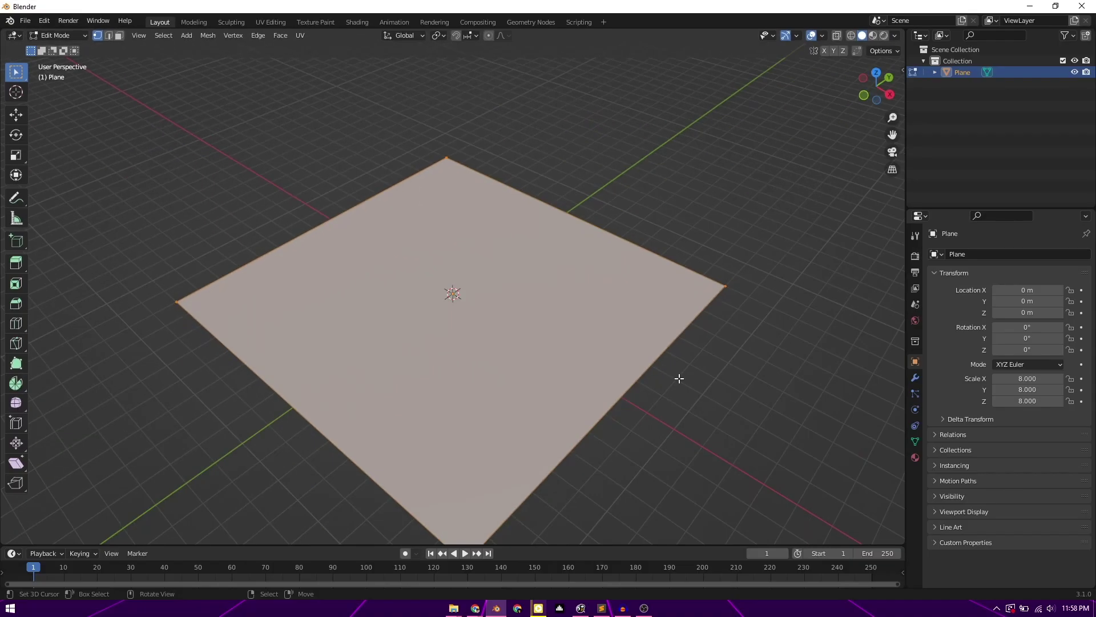
Subdivide the plane's mesh with 30 cuts into a dense grid of small faces
key("w")
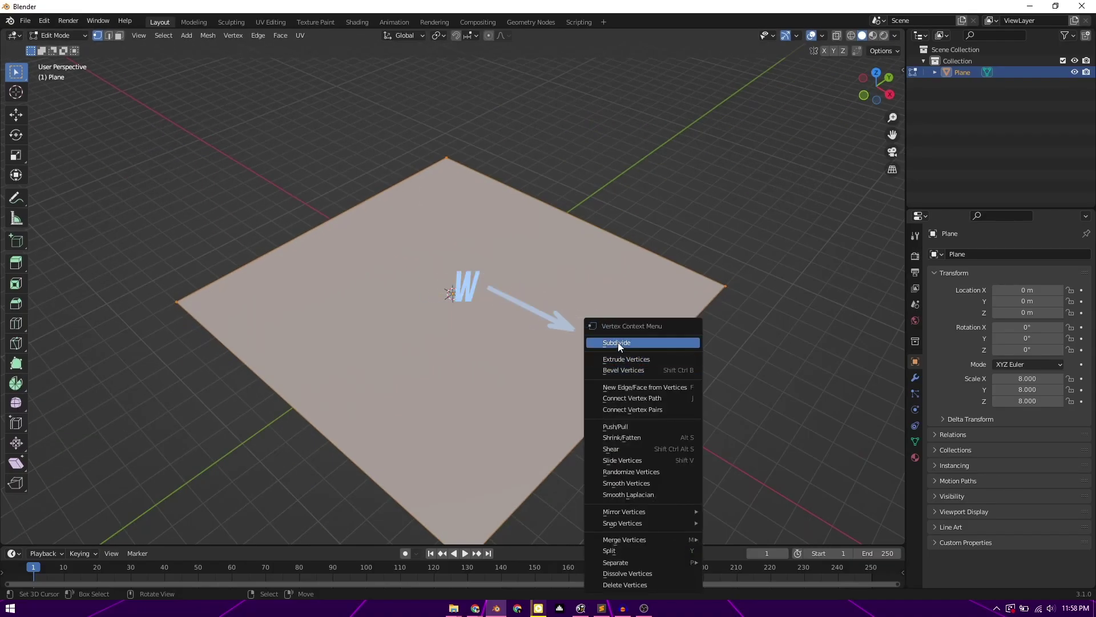
left_click(618, 341)
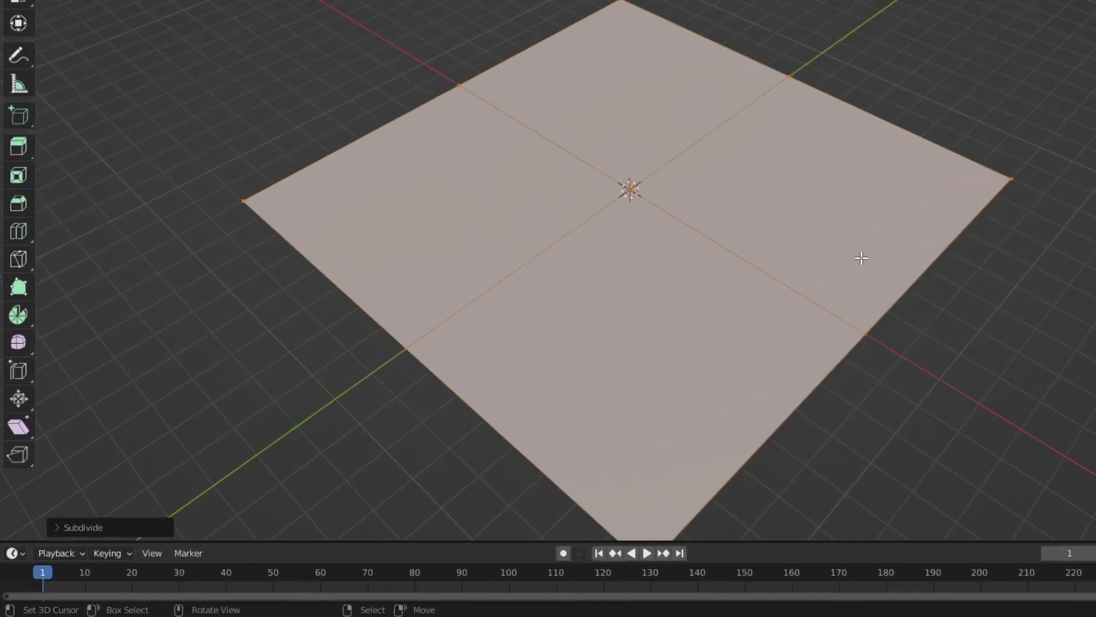
left_click(67, 530)
left_click(201, 416)
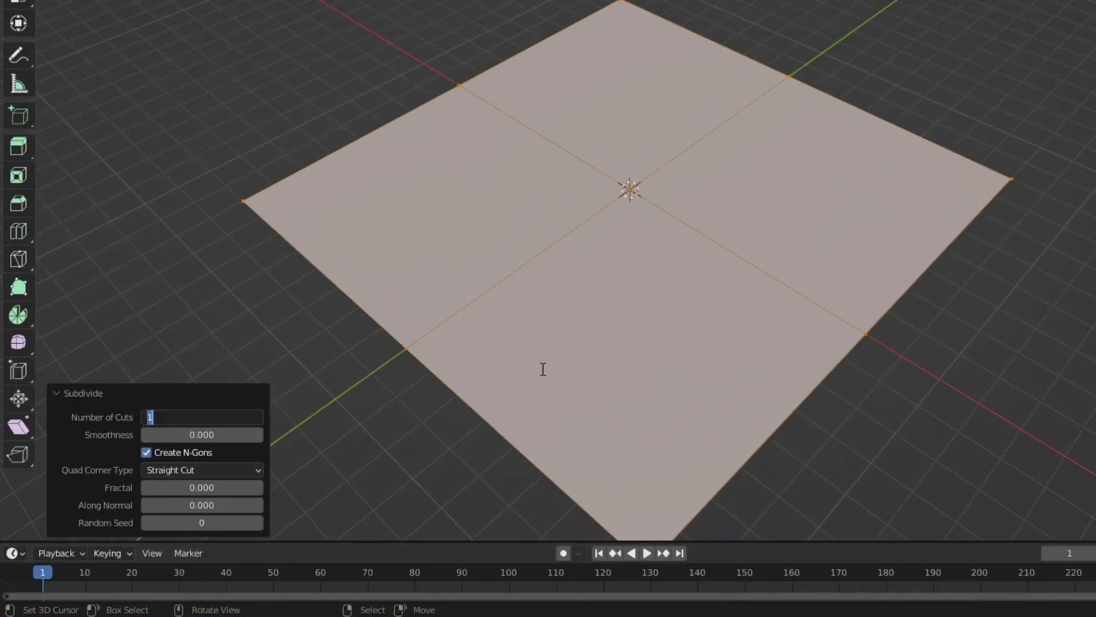
key("Return")
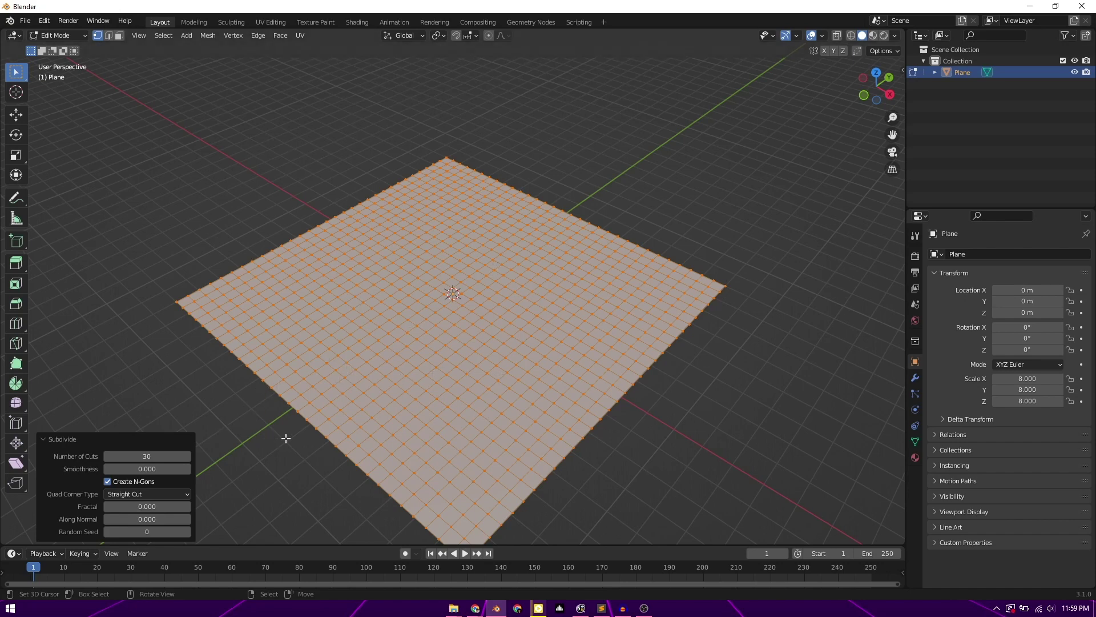
middle_click_drag(286, 438, 335, 411)
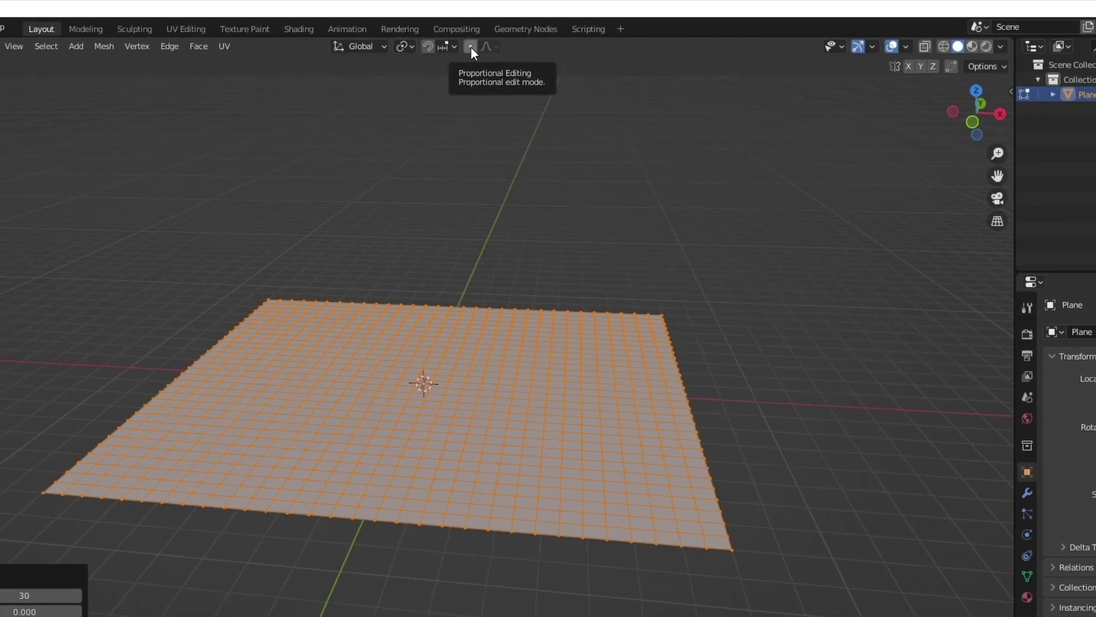
Enable proportional editing with the Random falloff
left_click(469, 48)
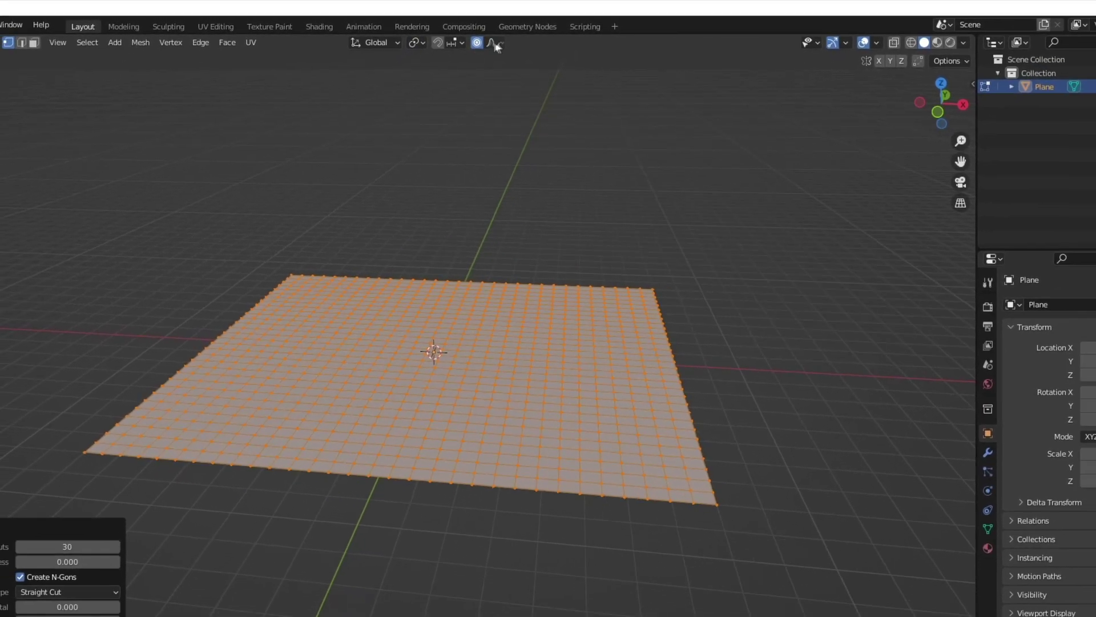
left_click(500, 44)
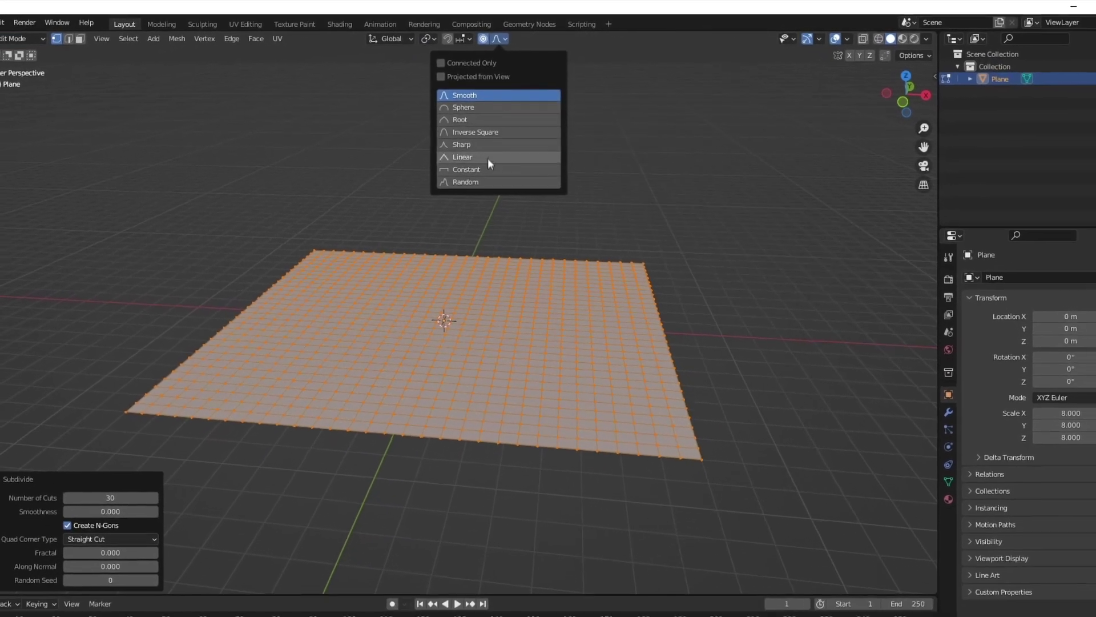
left_click(501, 179)
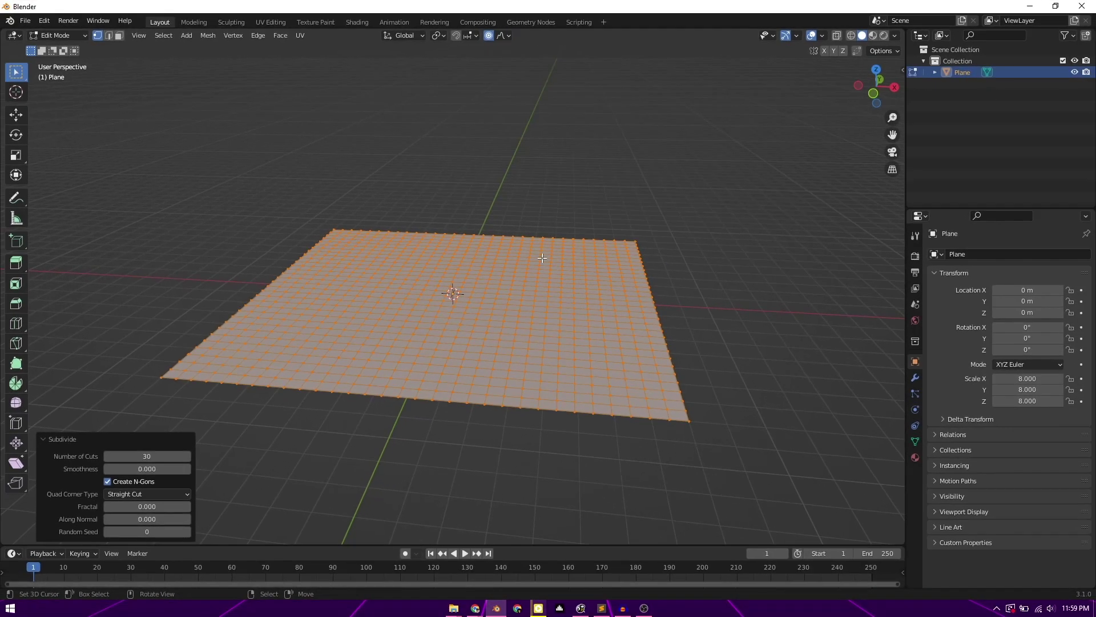
Collapse the subdivide options and select scattered vertices near the grid's edges
middle_click_drag(275, 401, 263, 426)
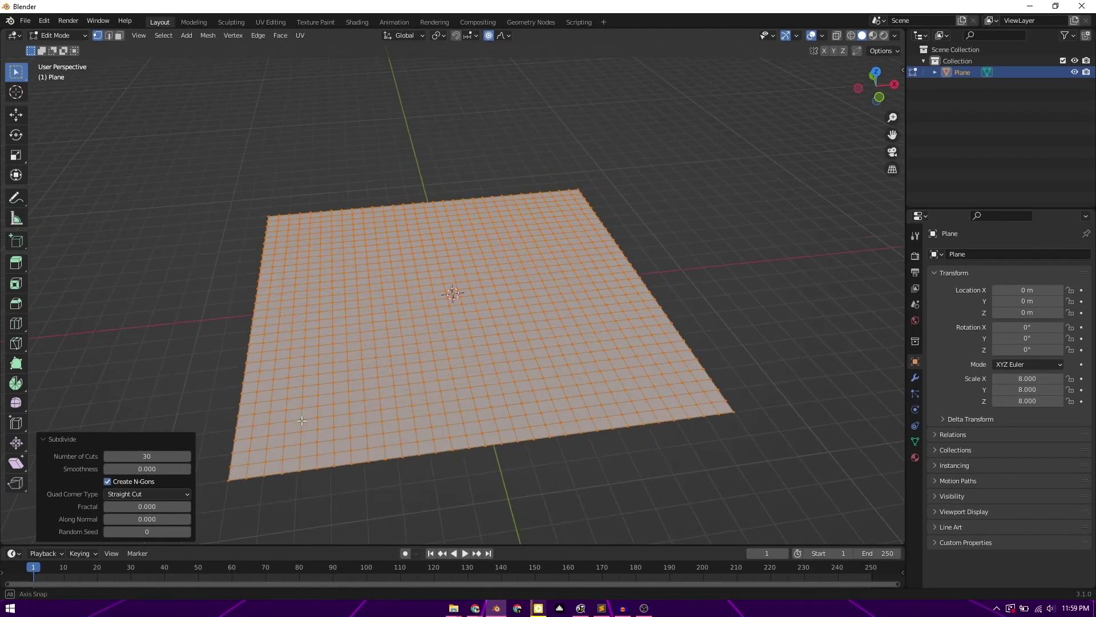
left_click(47, 439)
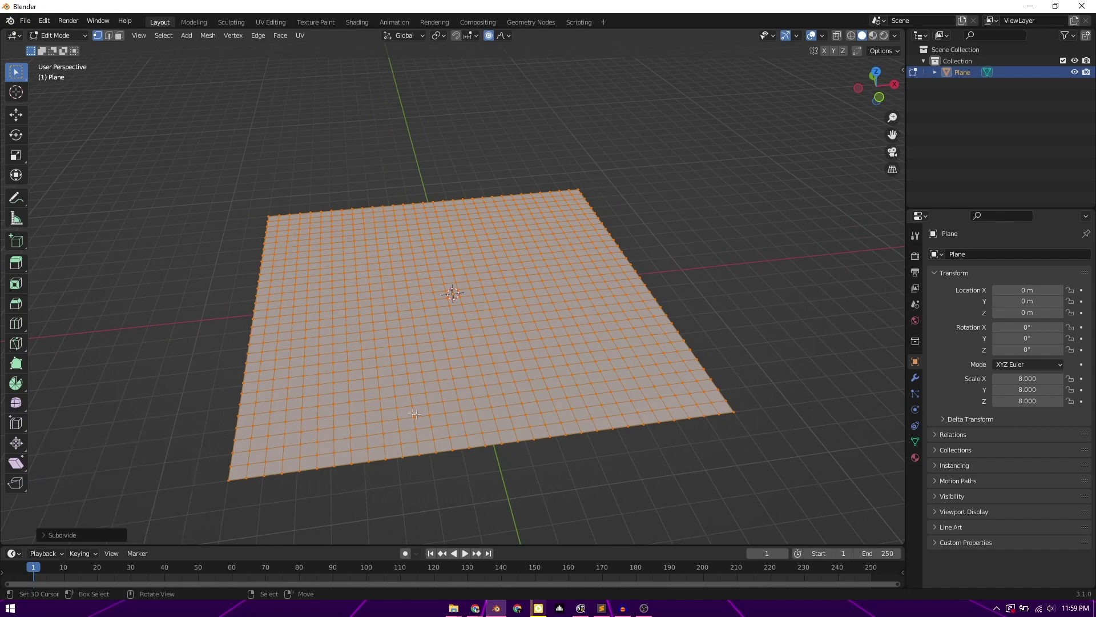
left_click(266, 449)
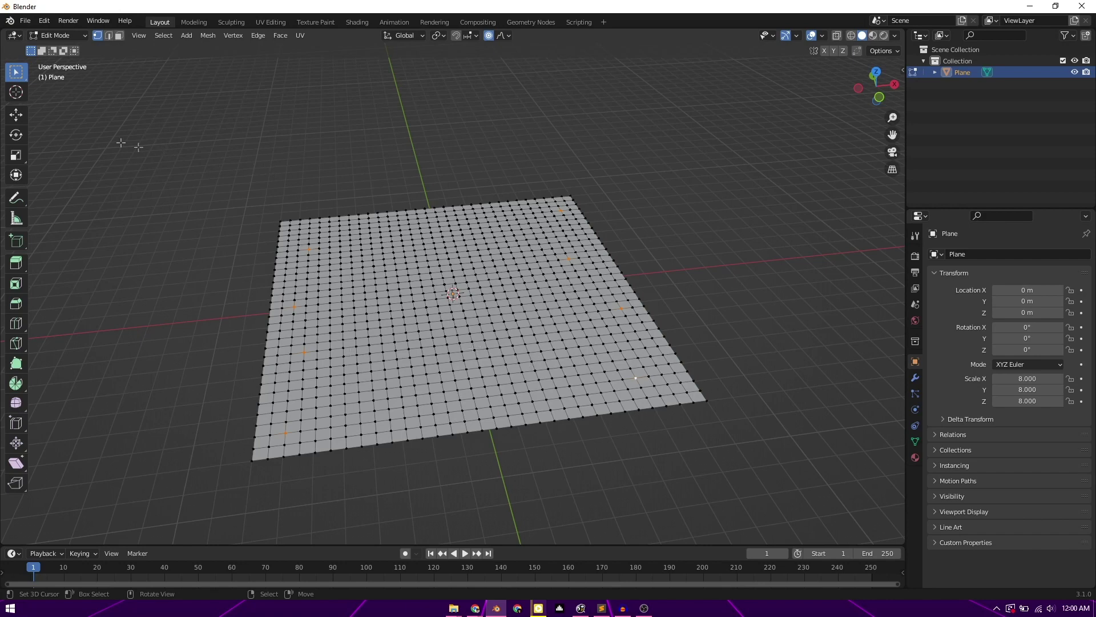
Pull the selected edge vertices up into jagged peaks with a wider proportional radius, then exit to Object Mode
middle_click_drag(413, 369, 297, 355)
left_click(15, 174)
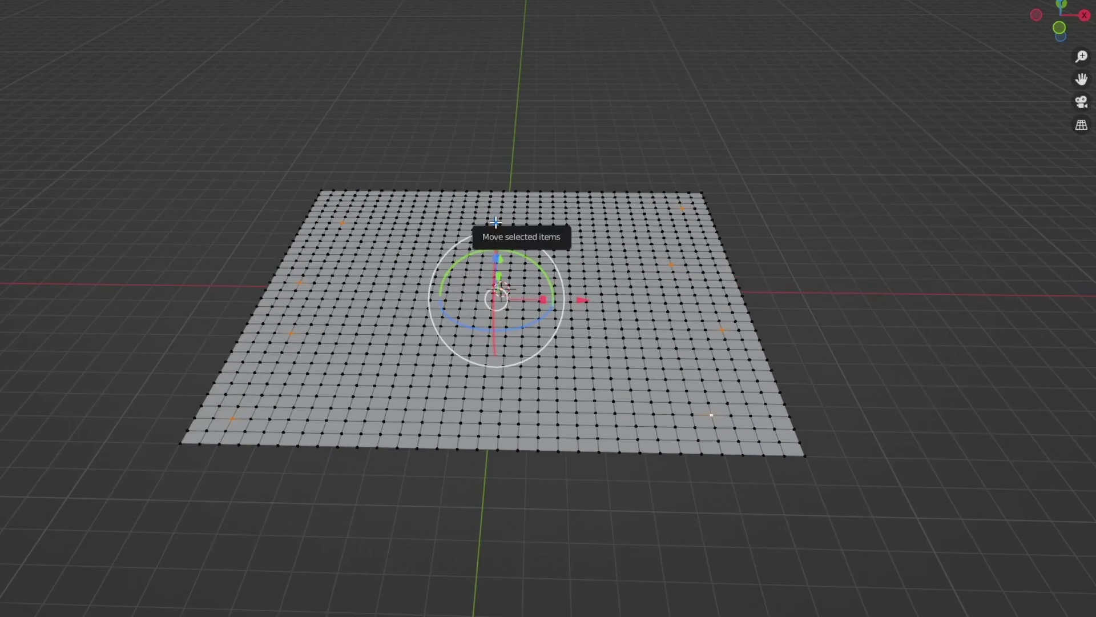
middle_click_drag(449, 244, 459, 255)
left_click_drag(459, 255, 535, 130)
scroll(534, 139, "down", 12)
scroll(536, 130, "down", 4)
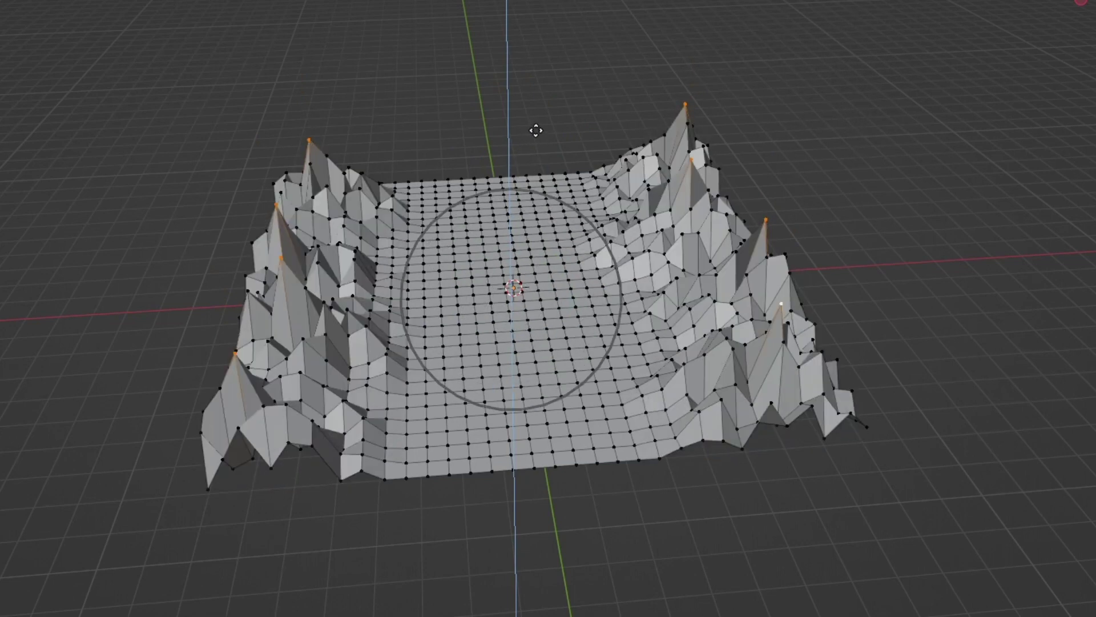
scroll(536, 130, "up", 5)
left_click(536, 130)
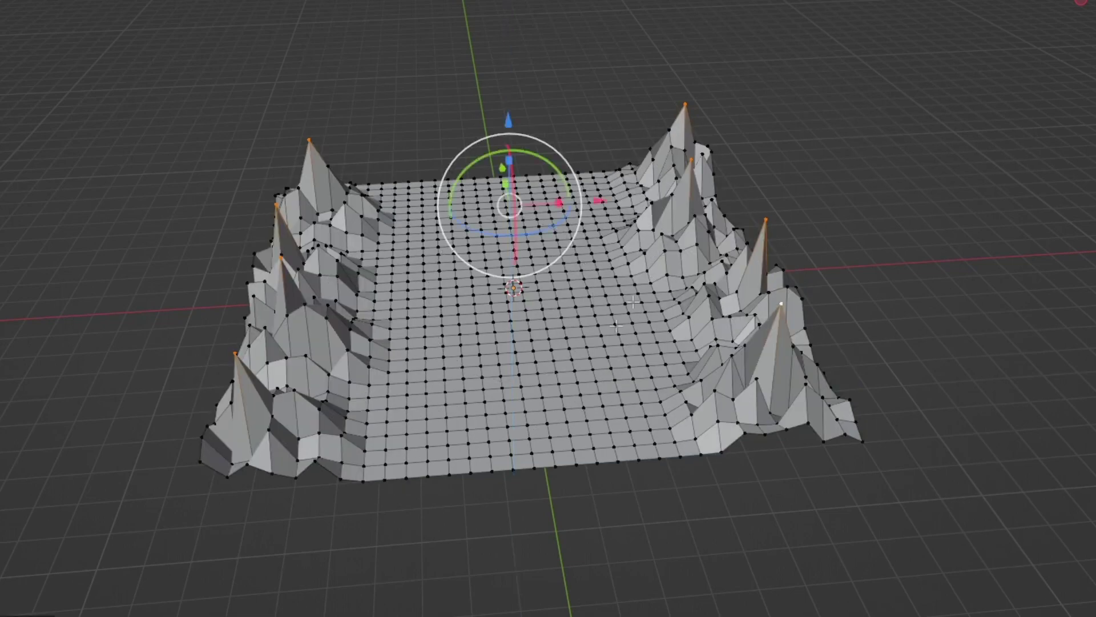
middle_click_drag(592, 418, 500, 400)
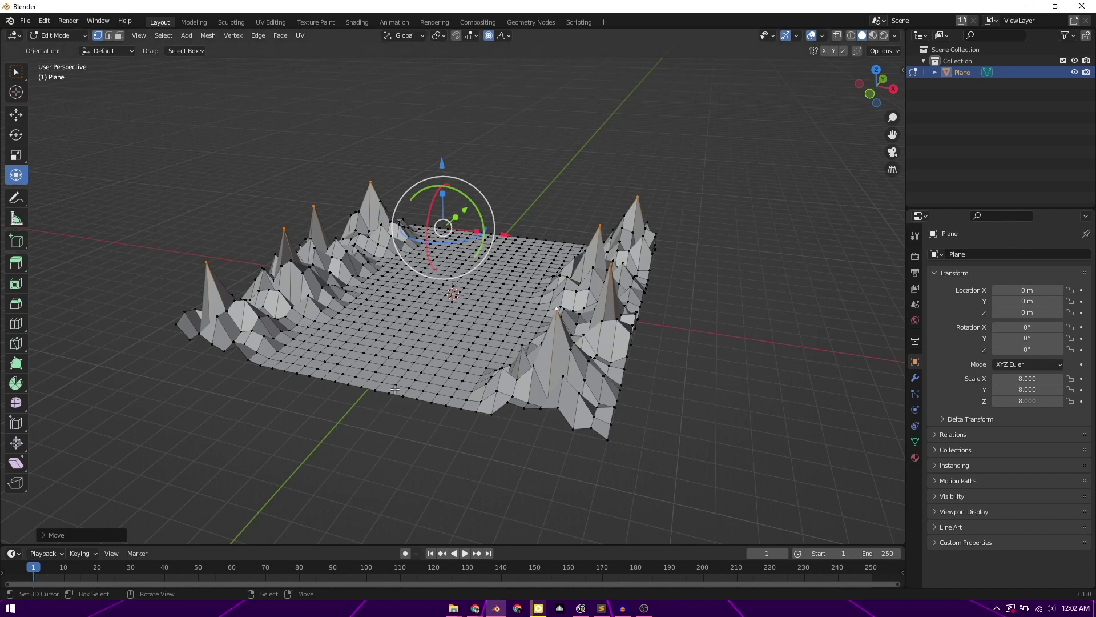
key("Tab")
middle_click_drag(420, 378, 144, 128)
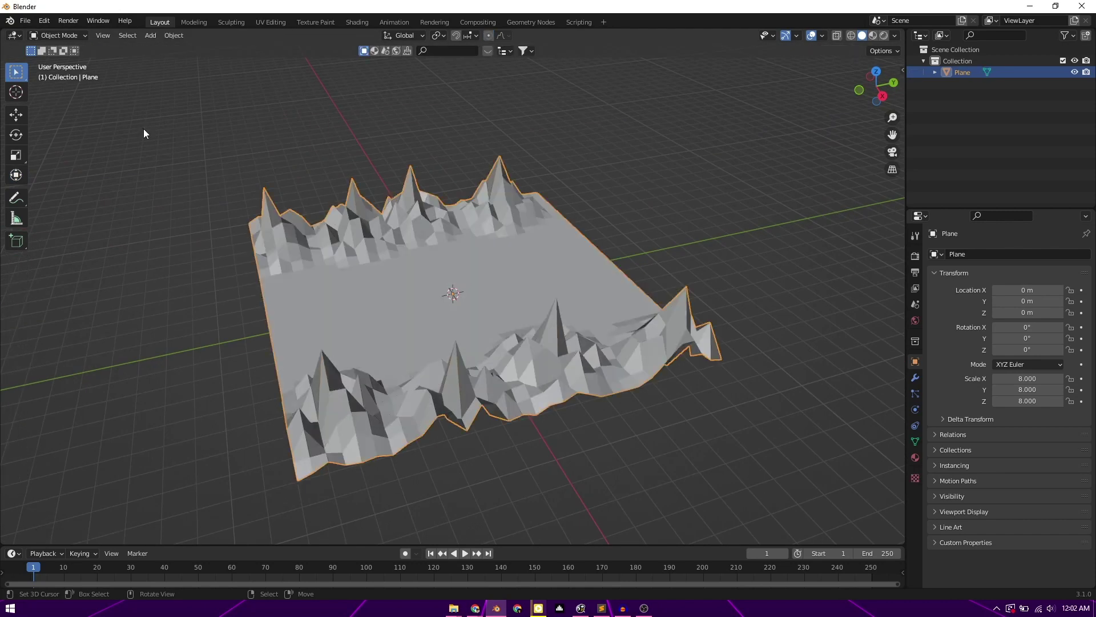
Add a Plain Axes empty at the origin and show its transform values in the sidebar
key("shift+a")
mouse_move(495, 343)
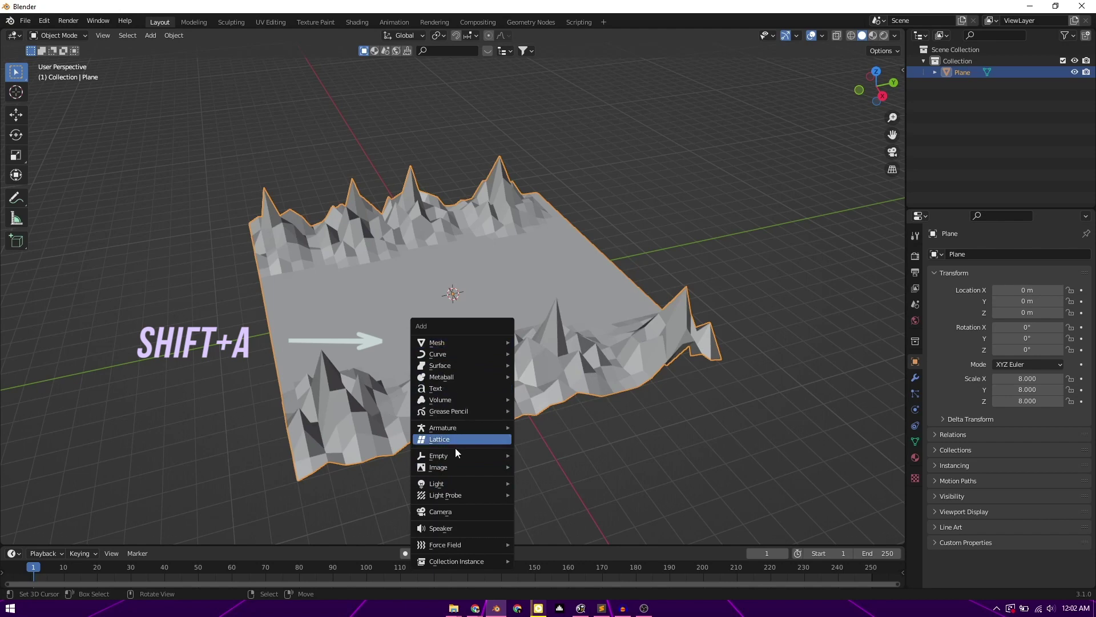
mouse_move(456, 455)
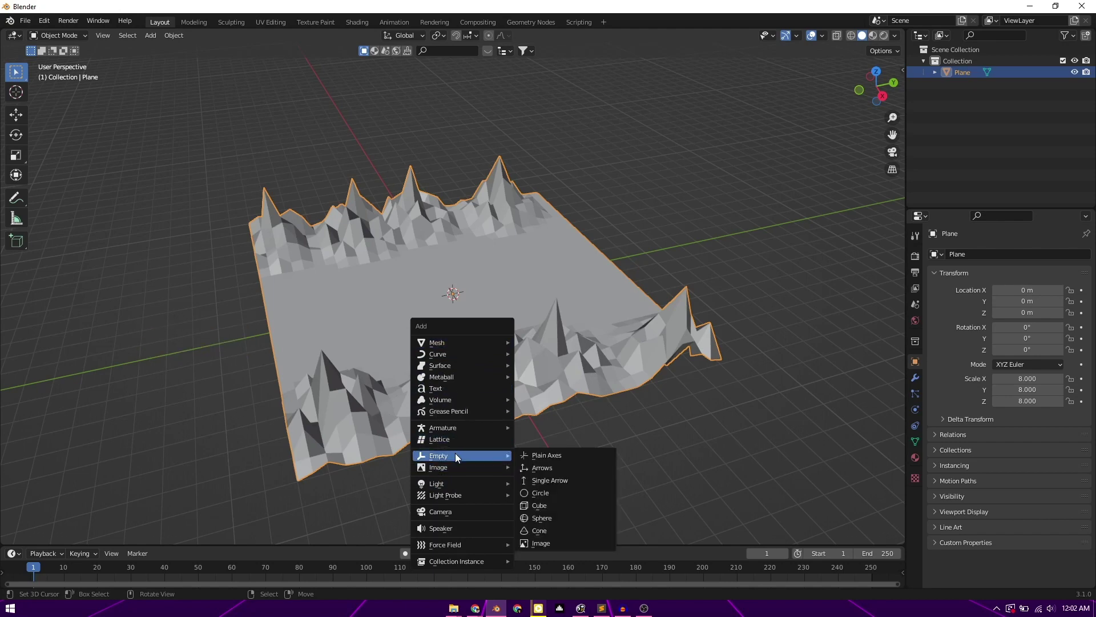
left_click(549, 457)
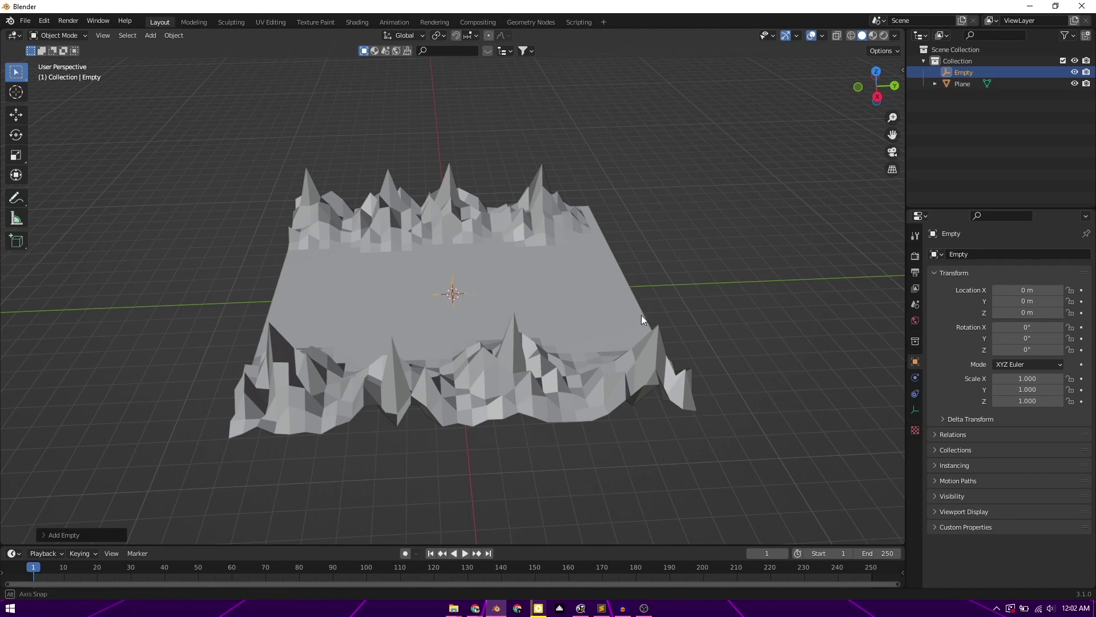
mouse_move(642, 315)
middle_mouse_down()
mouse_move(631, 323)
mouse_move(639, 302)
middle_mouse_up()
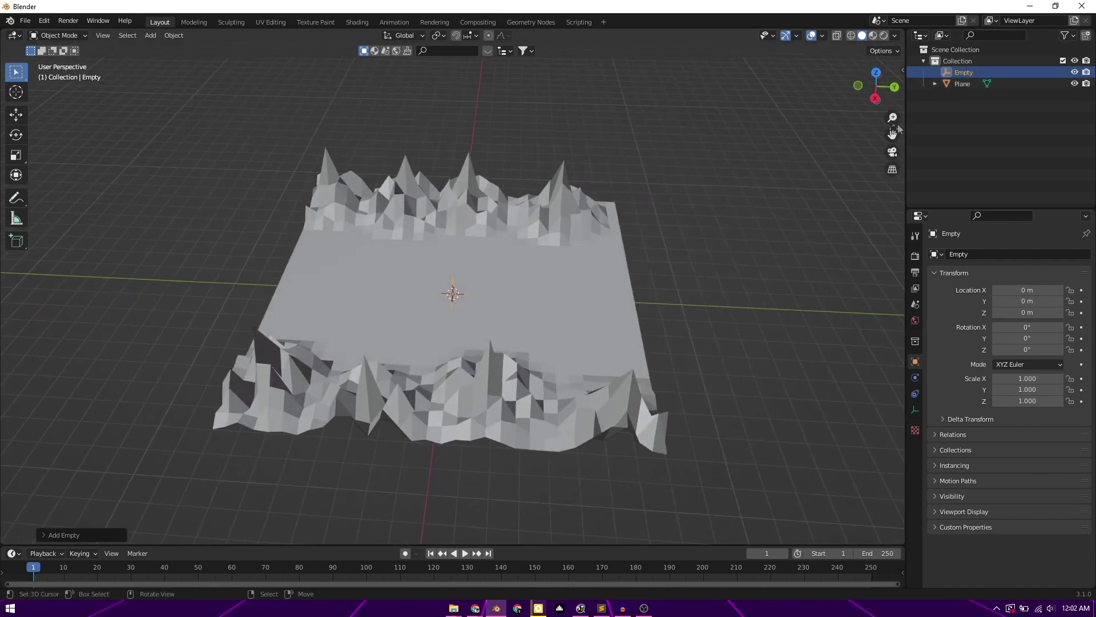
key("n")
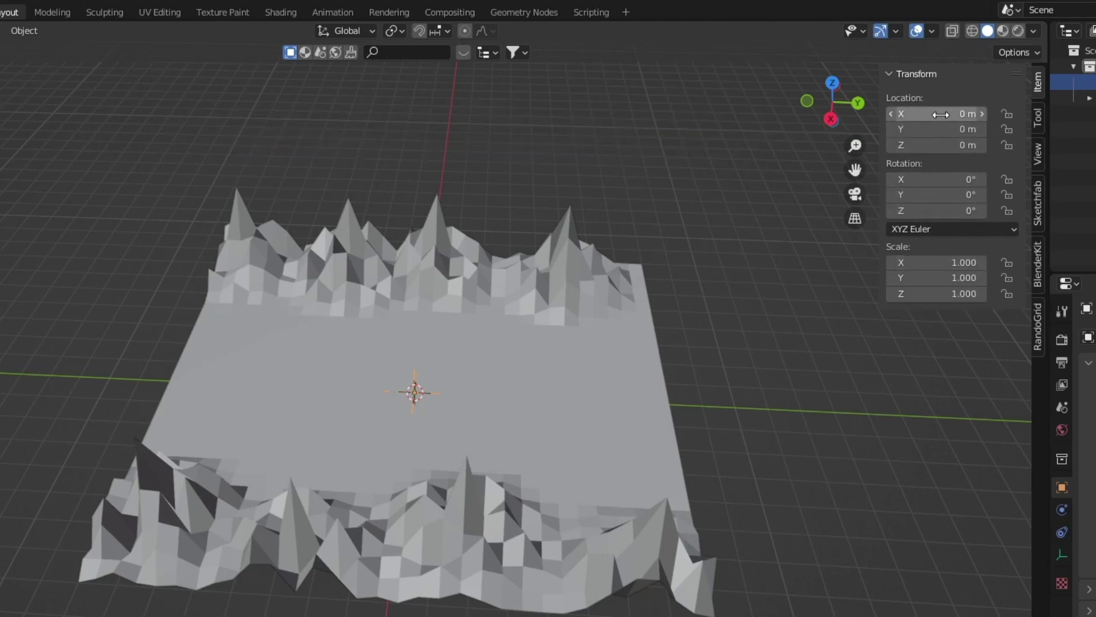
Set the empty's Location Y to 8 m
left_click(966, 130)
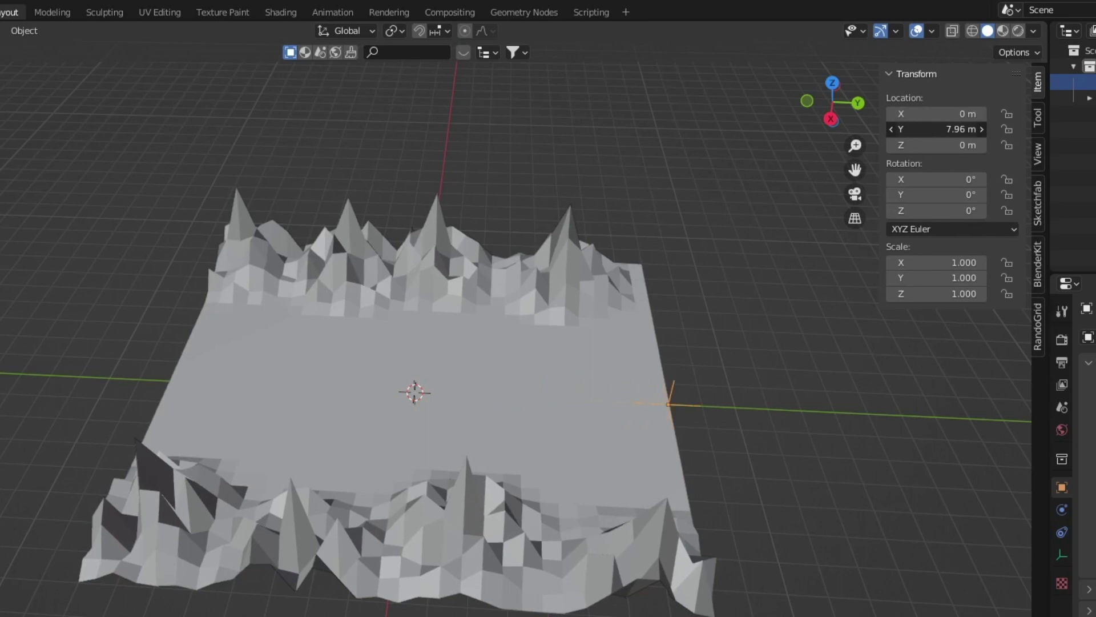
left_click(983, 129)
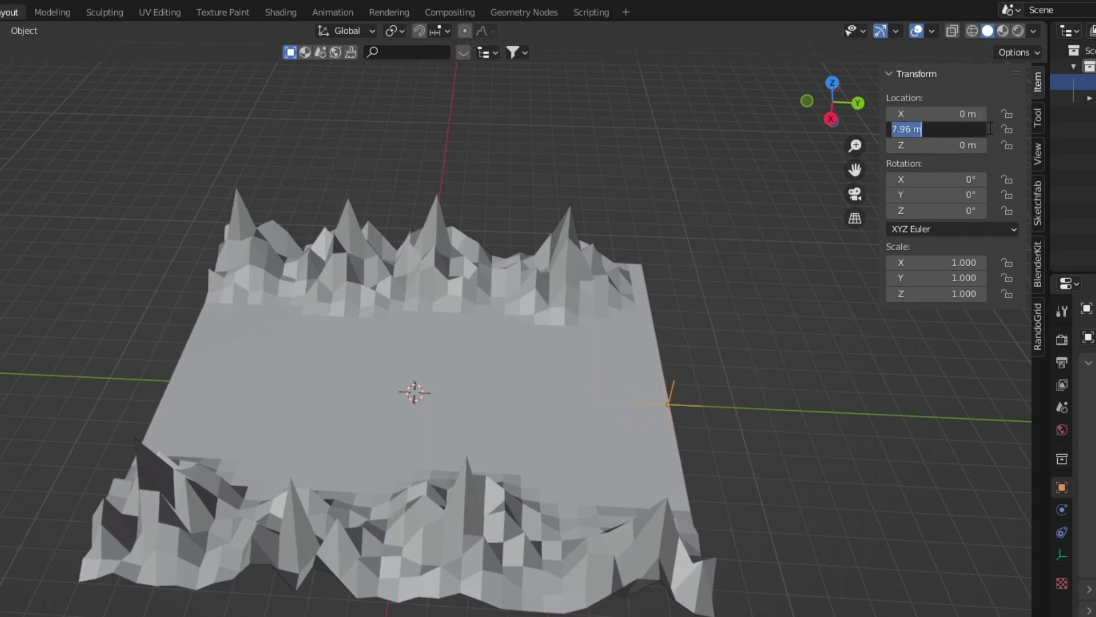
type("8")
key("Return")
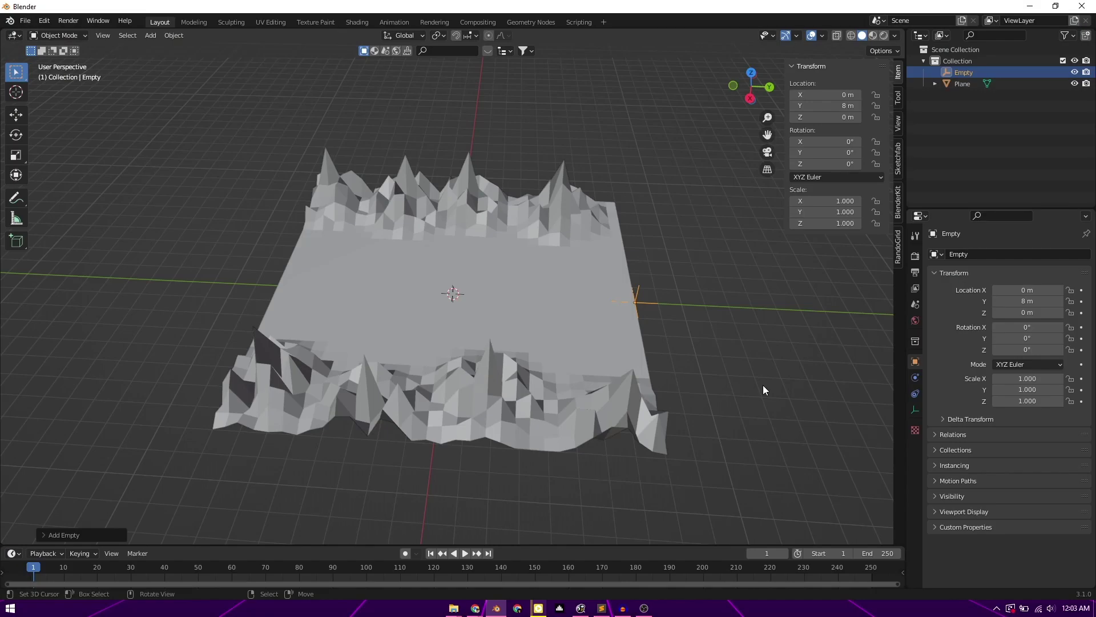
middle_click_drag(724, 366, 651, 403)
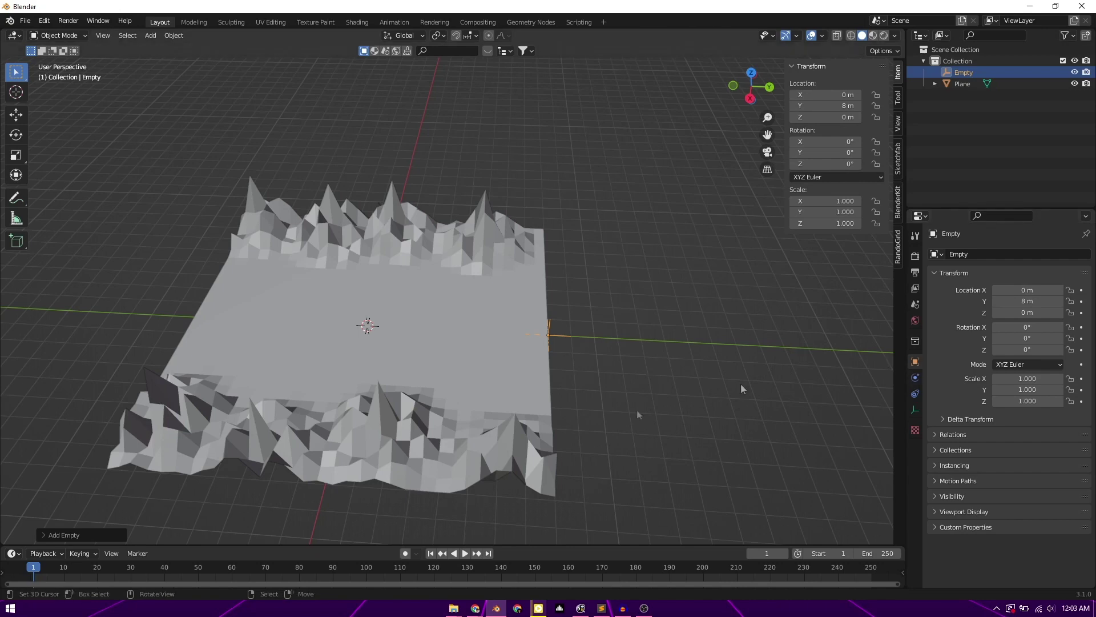
Select the terrain plane and add a Mirror modifier to it
left_click(449, 355)
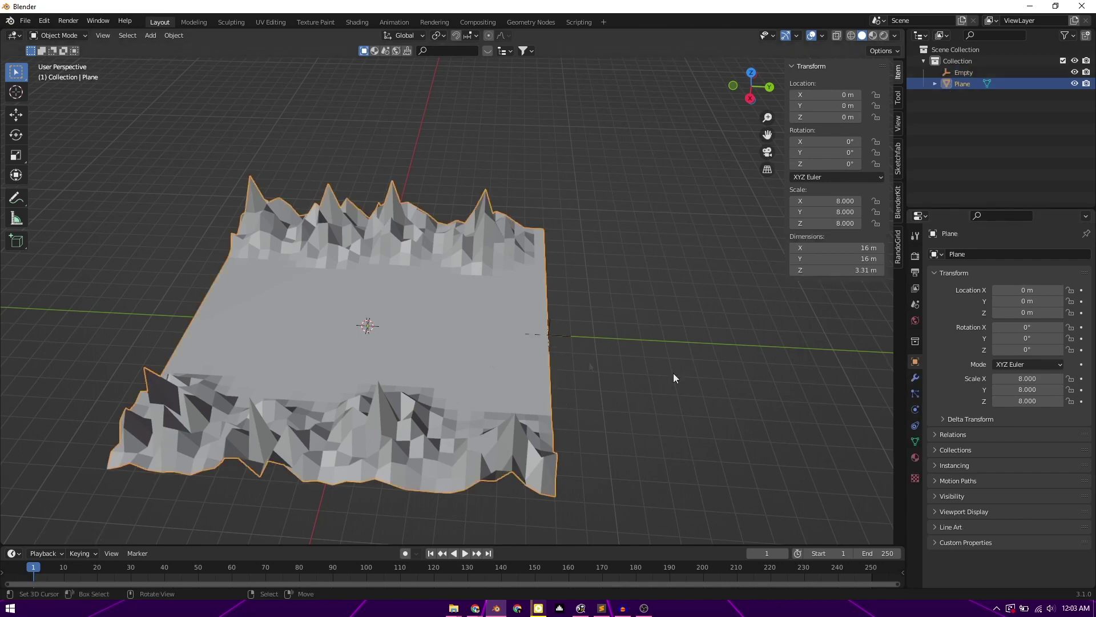
left_click(916, 379)
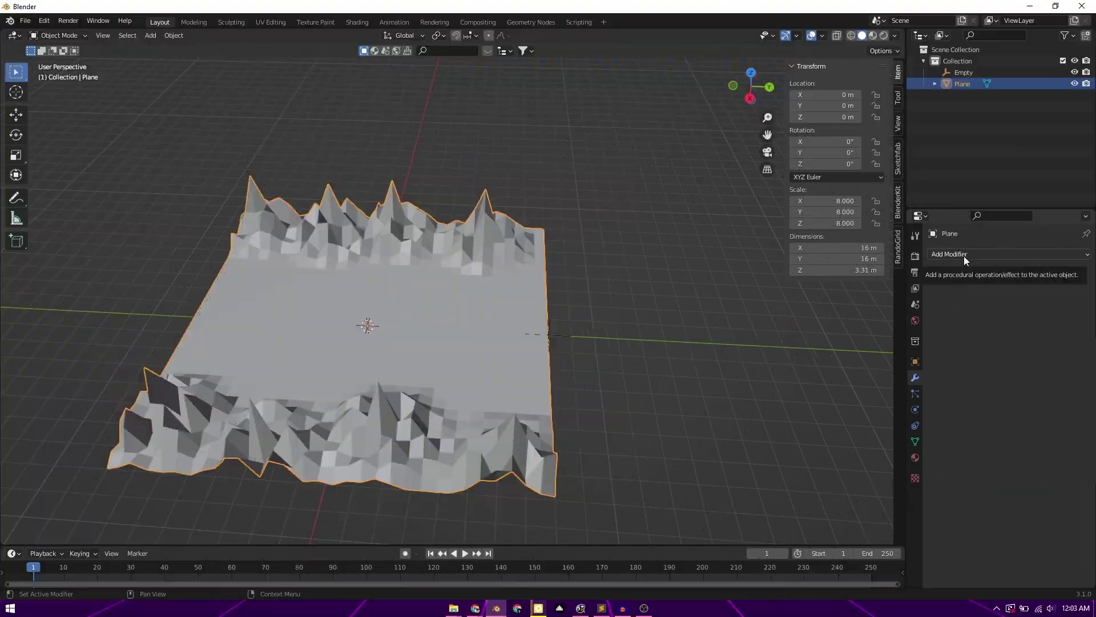
left_click(964, 256)
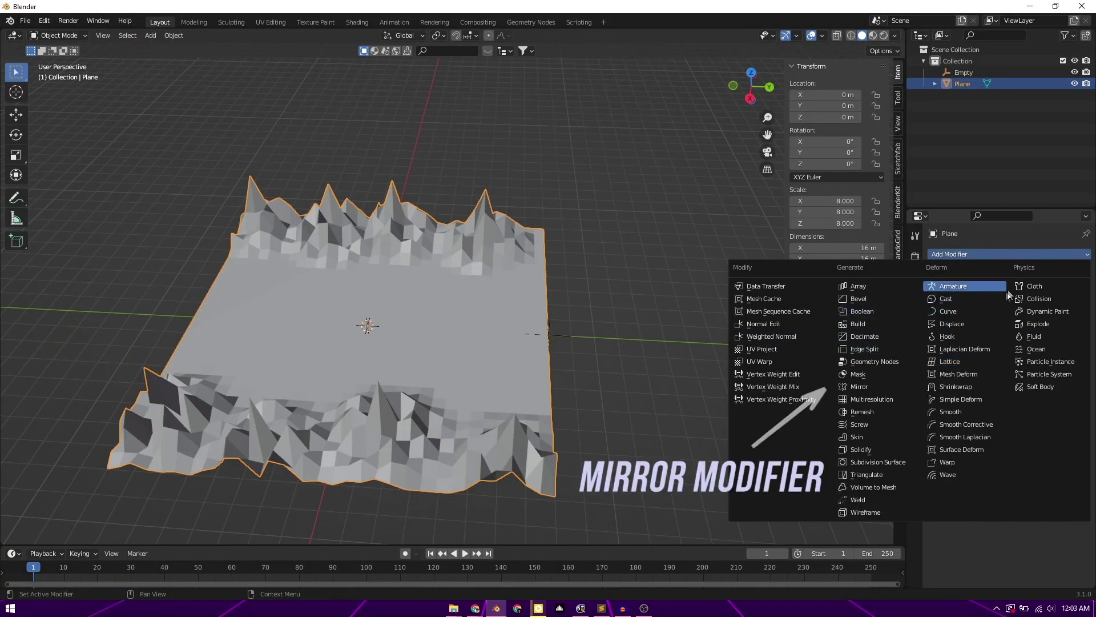
left_click(861, 387)
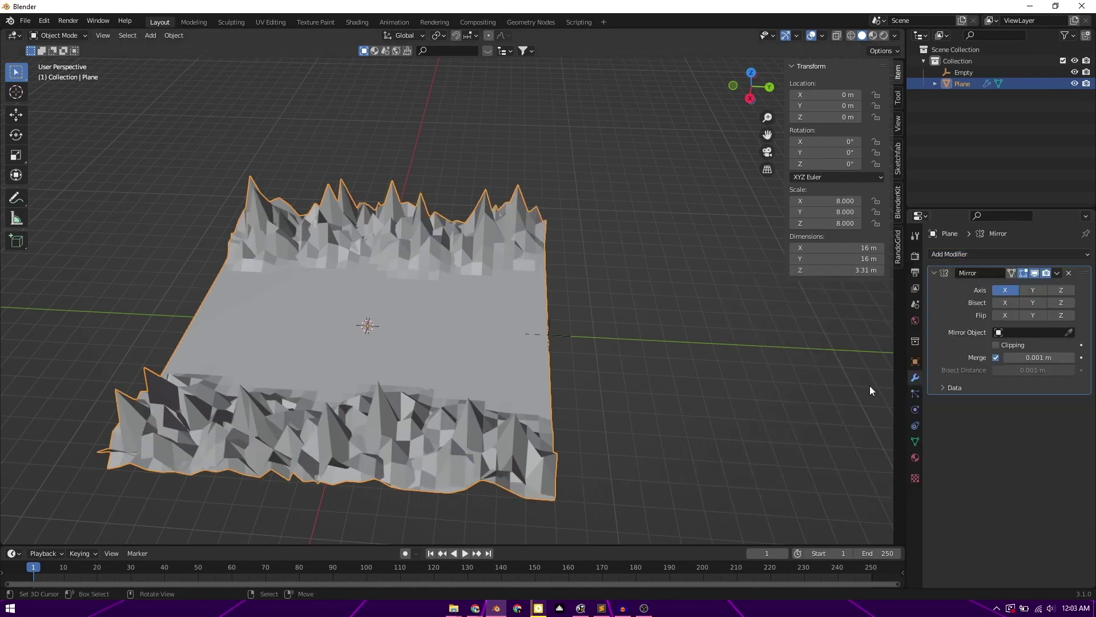
Mirror along Y only, around the Empty, doubling the corridor to 32 m
left_click(1005, 291)
left_click(1033, 290)
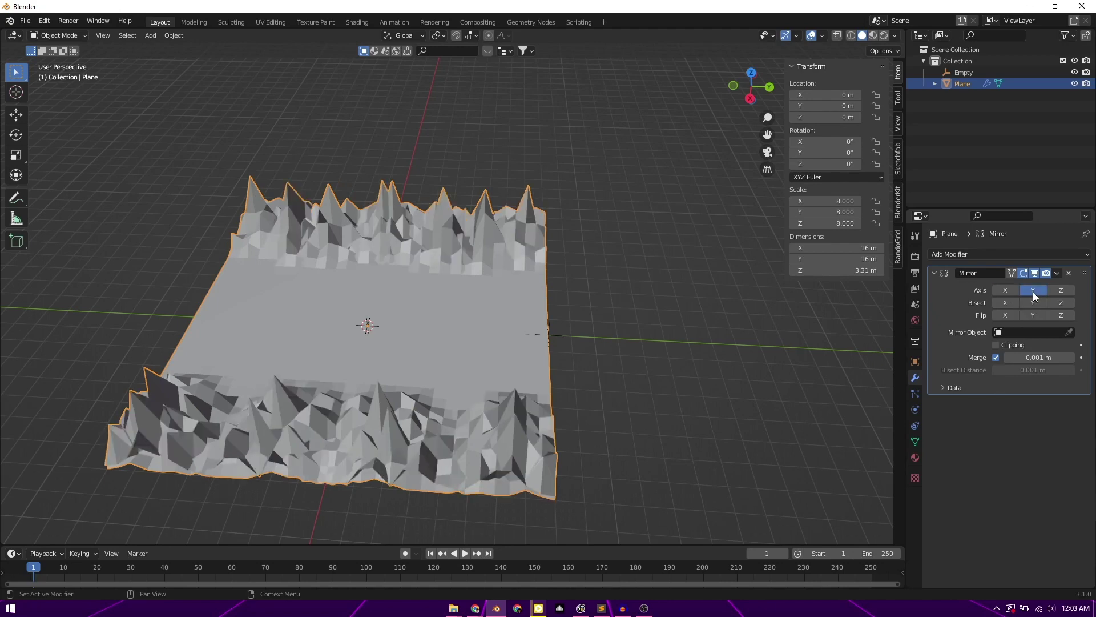
left_click(1019, 331)
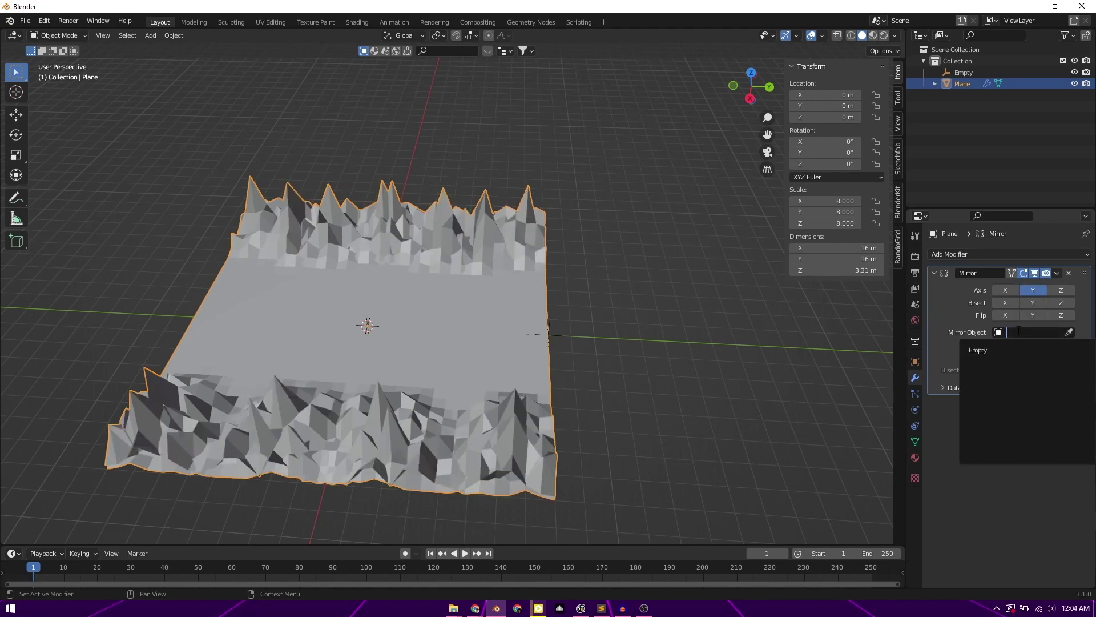
left_click(979, 351)
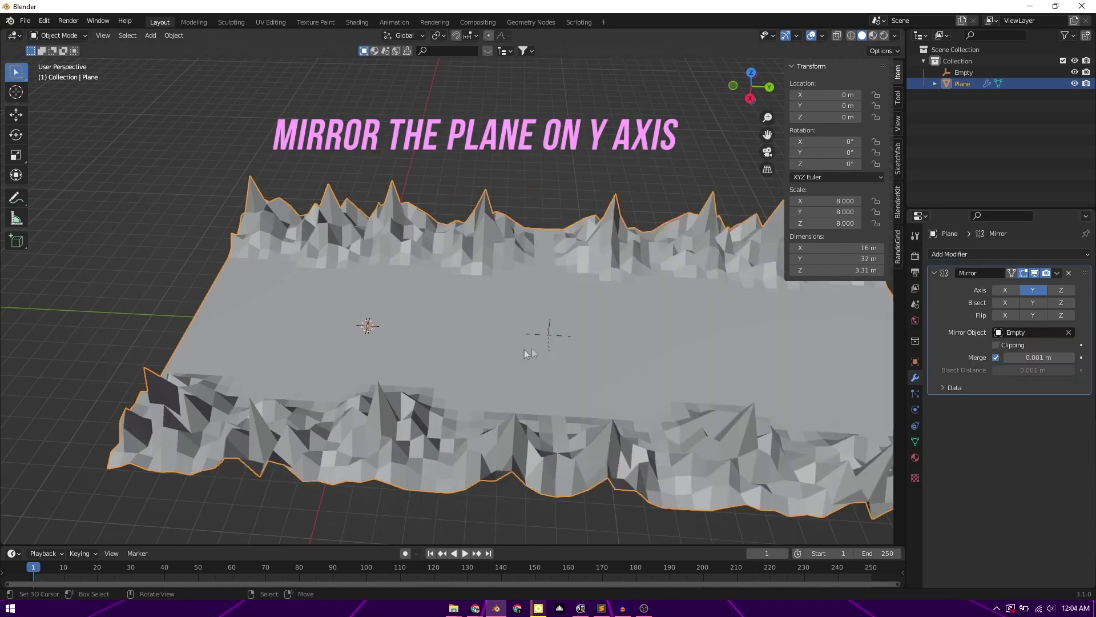
middle_click_drag(524, 349, 719, 324)
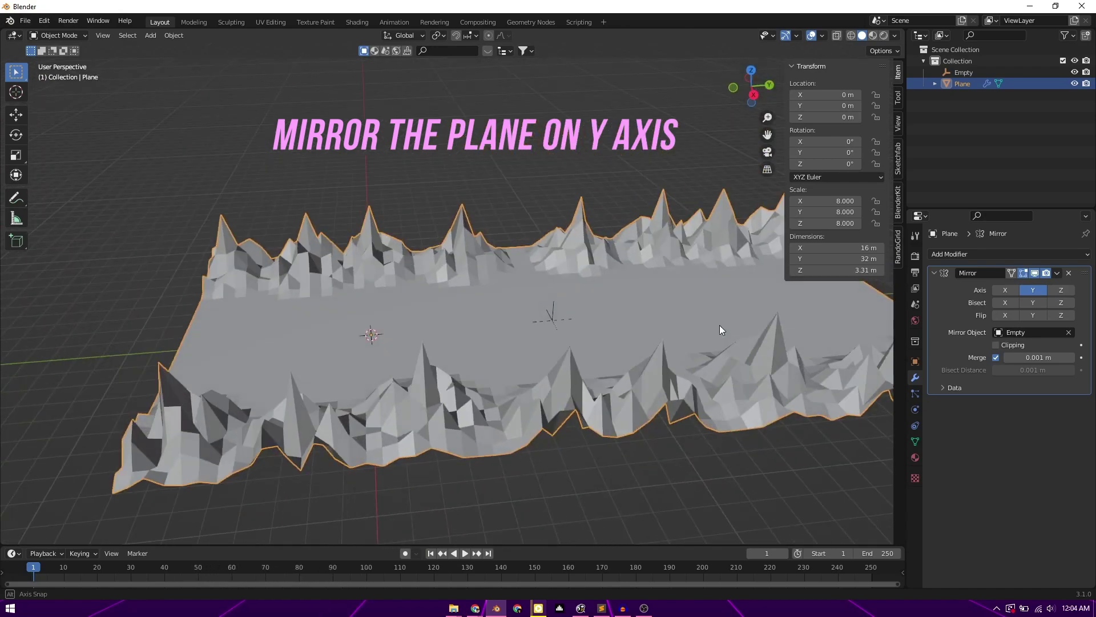
scroll(704, 333, "down", 4)
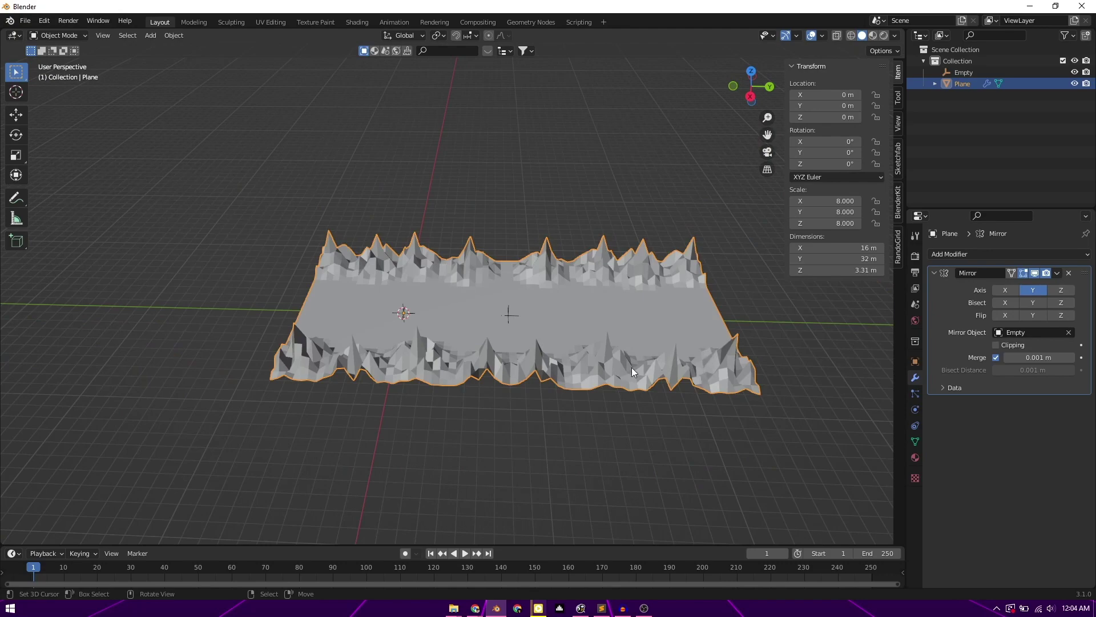
middle_click_drag(631, 369, 589, 368)
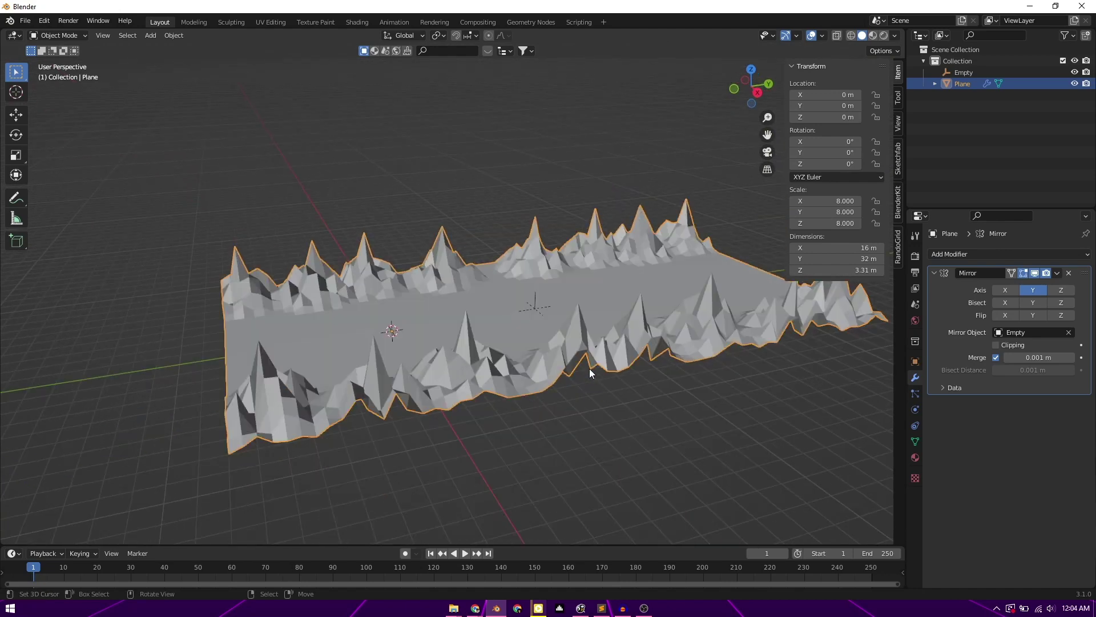
key("shift+a")
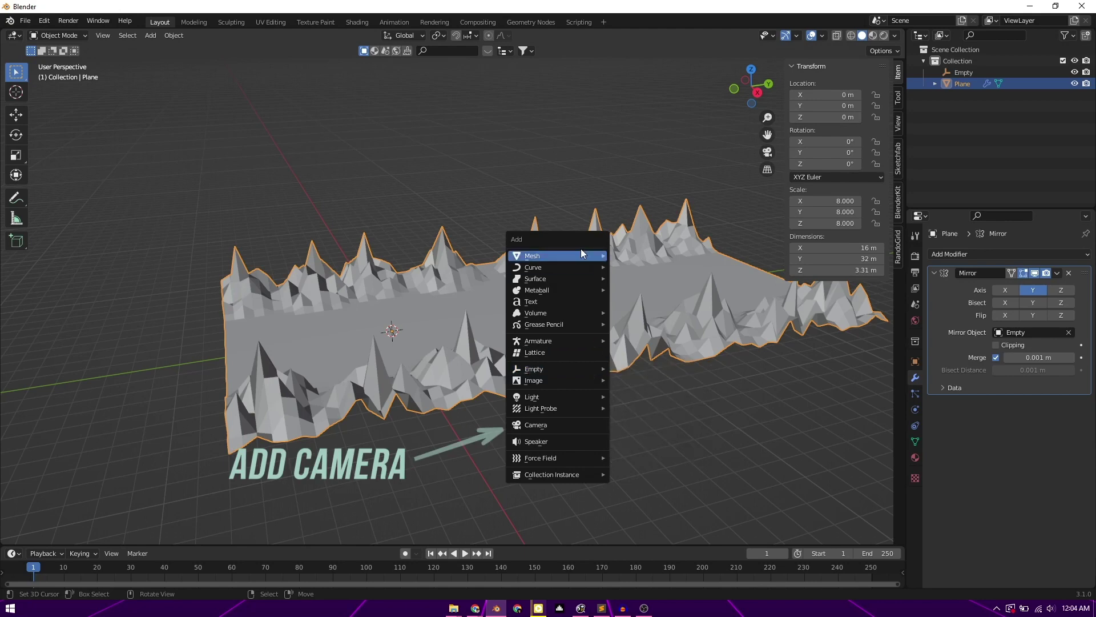
Add a camera and raise it to 0.69 m above the ground
left_click(561, 426)
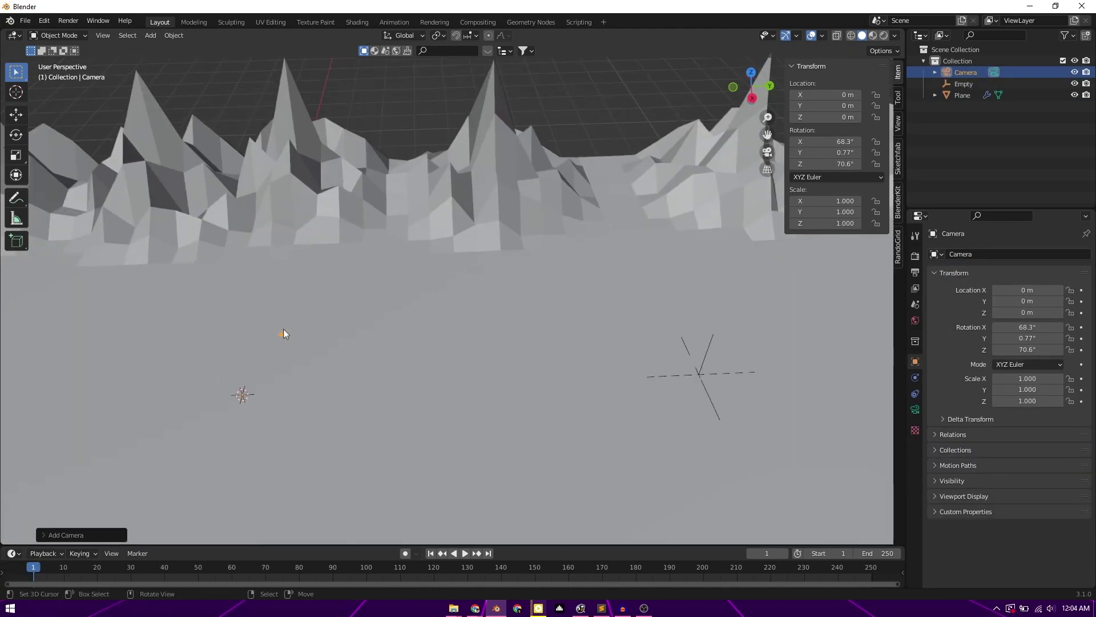
left_click_drag(828, 117, 862, 117)
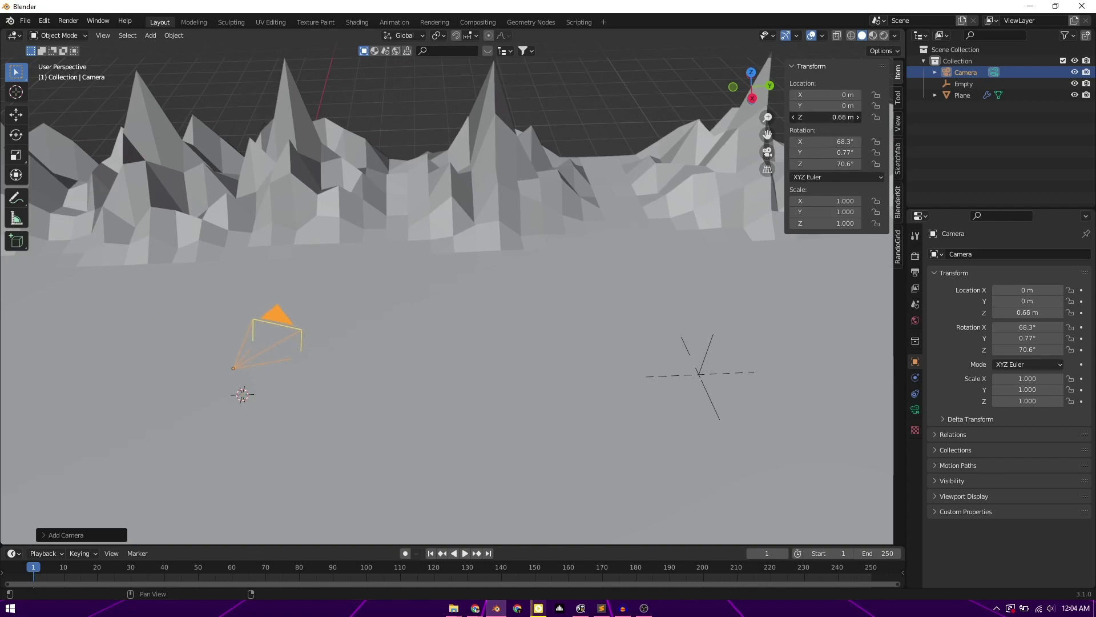
middle_click_drag(480, 348, 501, 306)
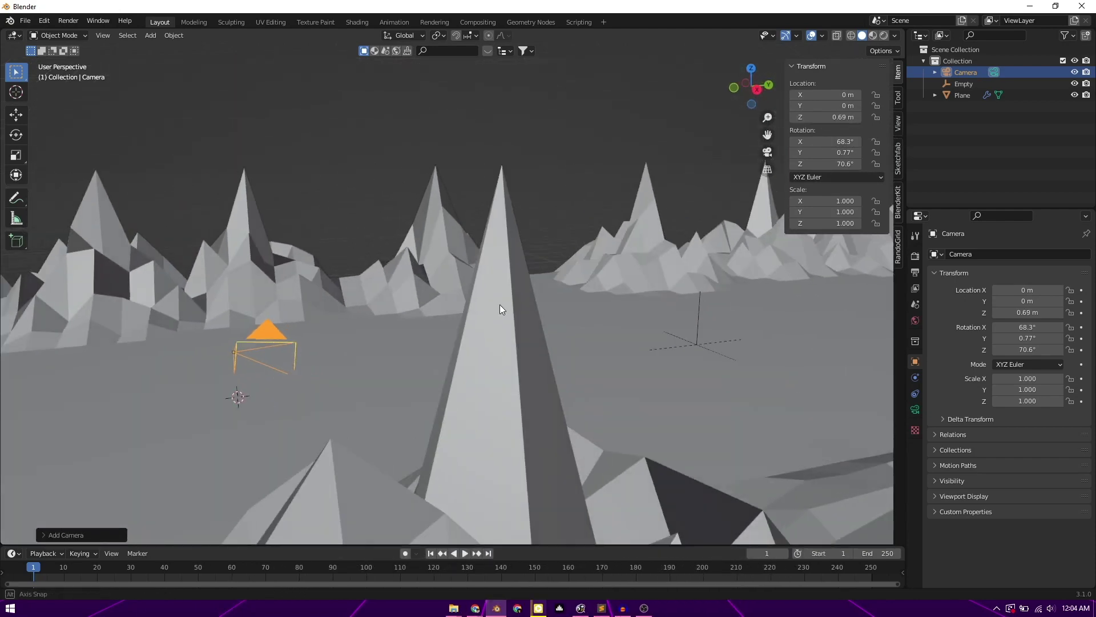
middle_click_drag(767, 174, 359, 388)
scroll(360, 388, "down", 3)
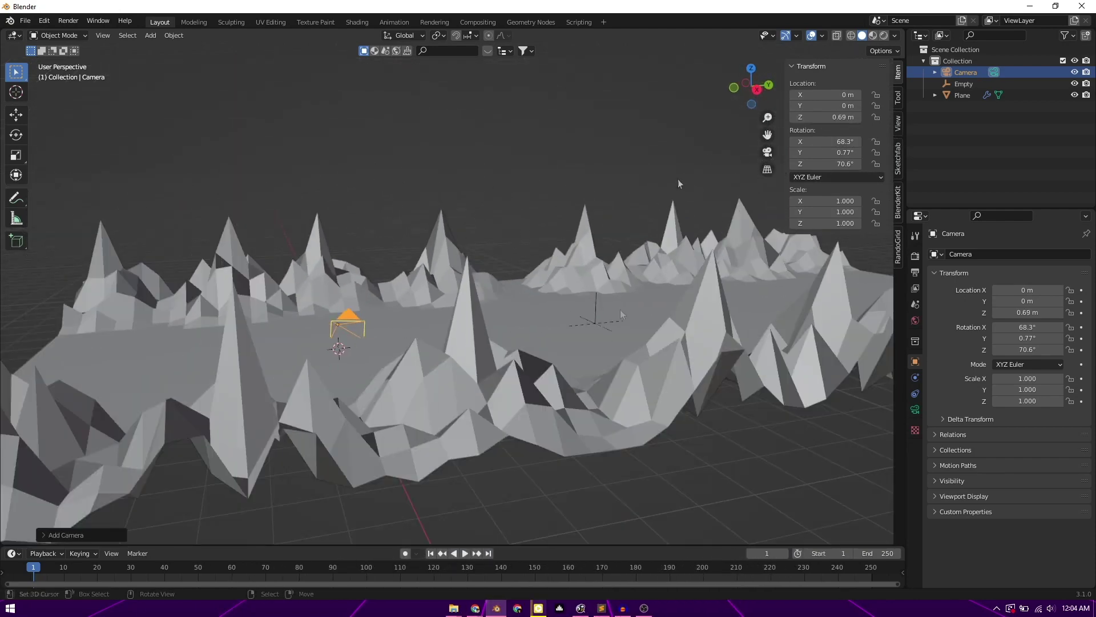
middle_click_drag(621, 313, 453, 302)
mouse_move(27, 393)
middle_mouse_down()
mouse_move(68, 376)
mouse_move(16, 410)
middle_mouse_up()
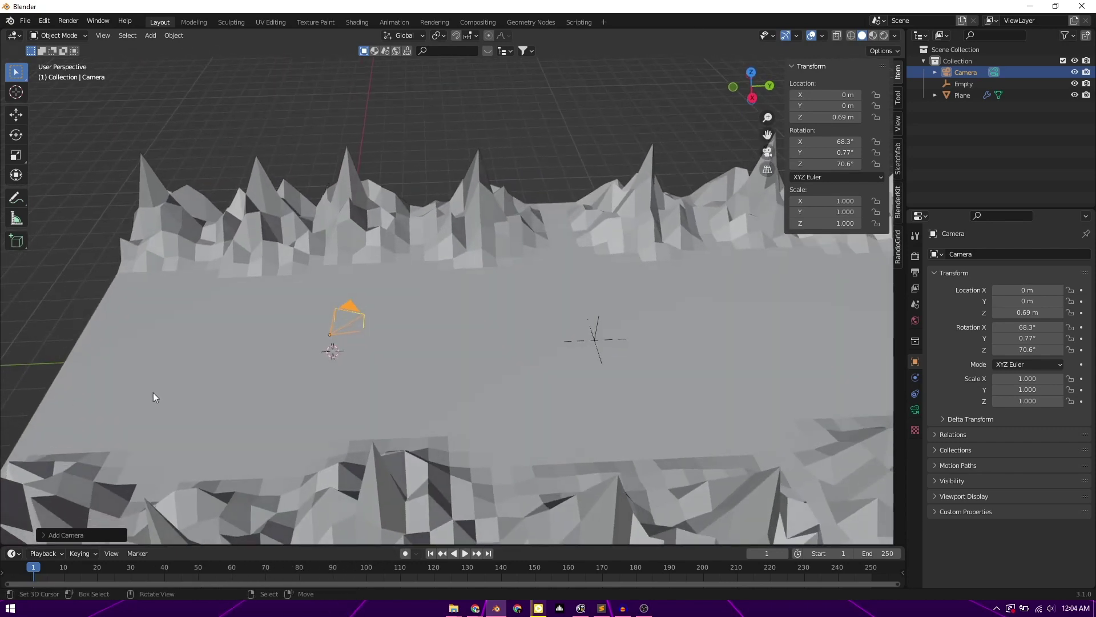
Move the camera to Y -8 m and preview the view through it
mouse_move(835, 105)
left_mouse_down()
mouse_move(762, 106)
mouse_move(839, 106)
left_mouse_up()
left_click(840, 106)
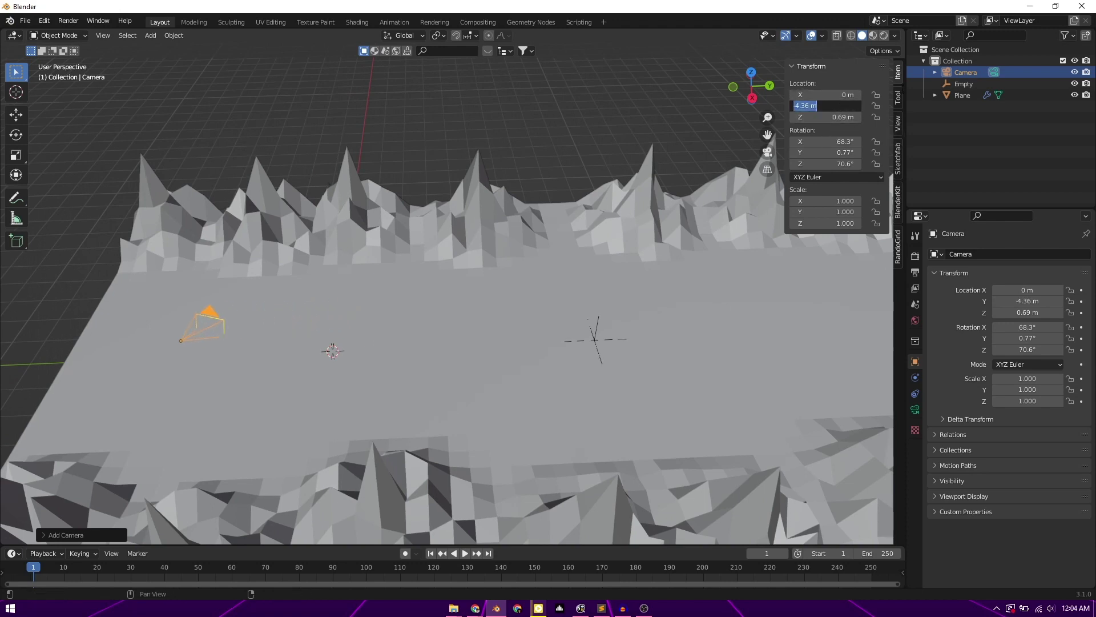
type("*-8")
key("Return")
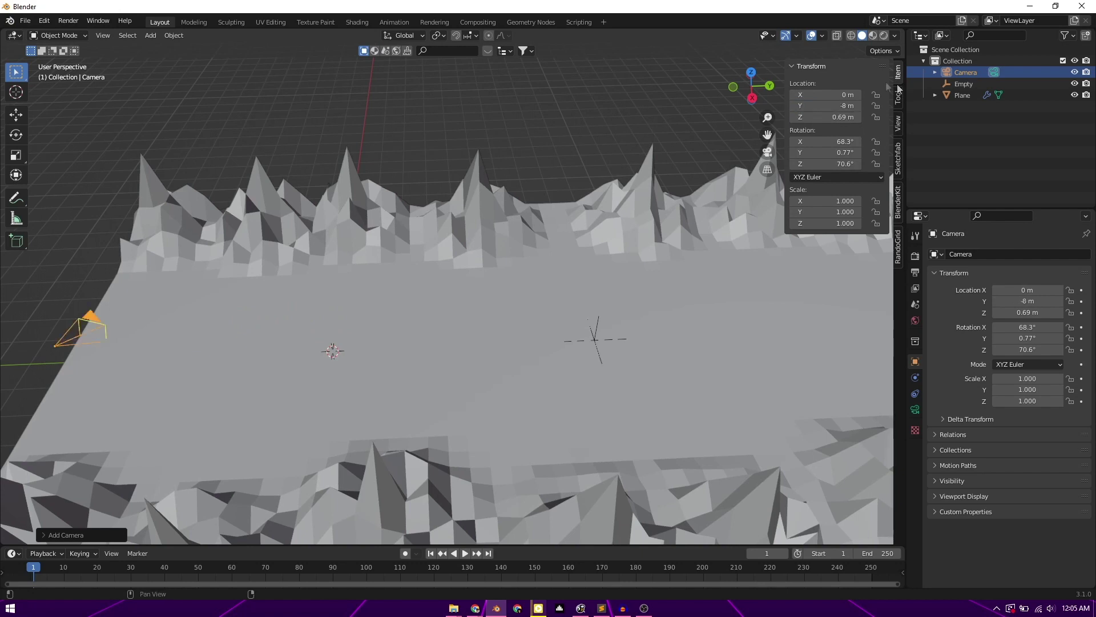
middle_click_drag(228, 257, 102, 311)
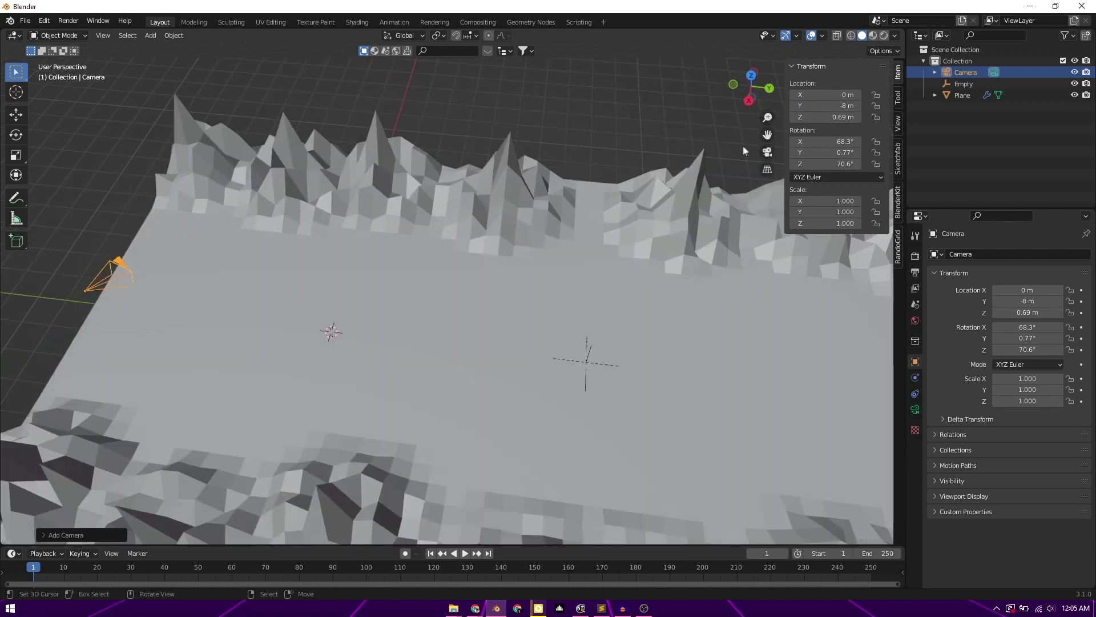
left_click(767, 152)
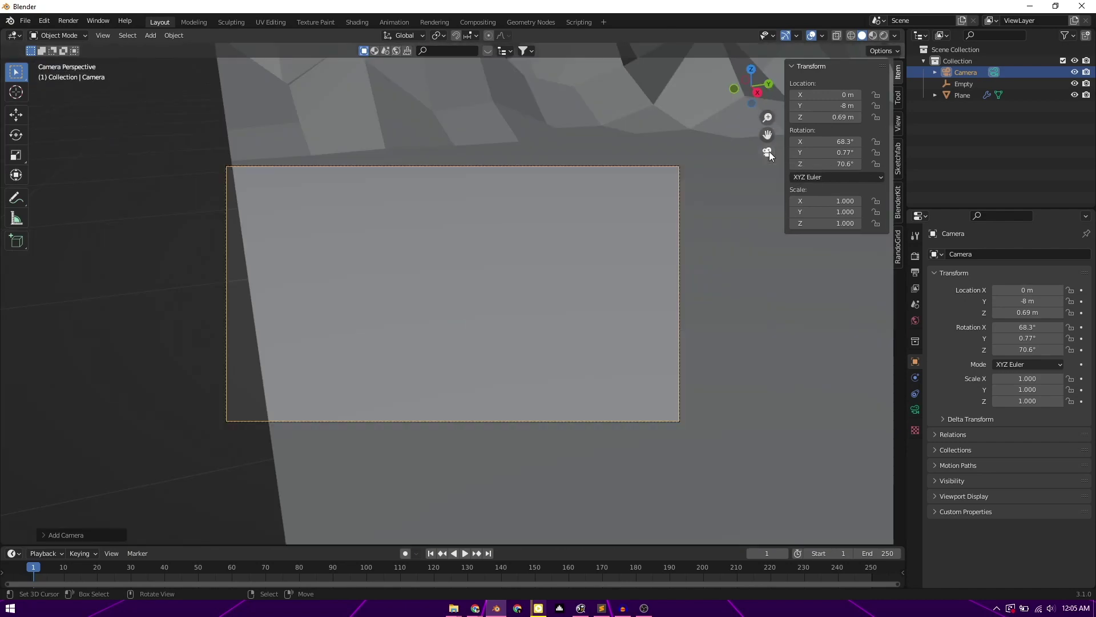
left_click(768, 152)
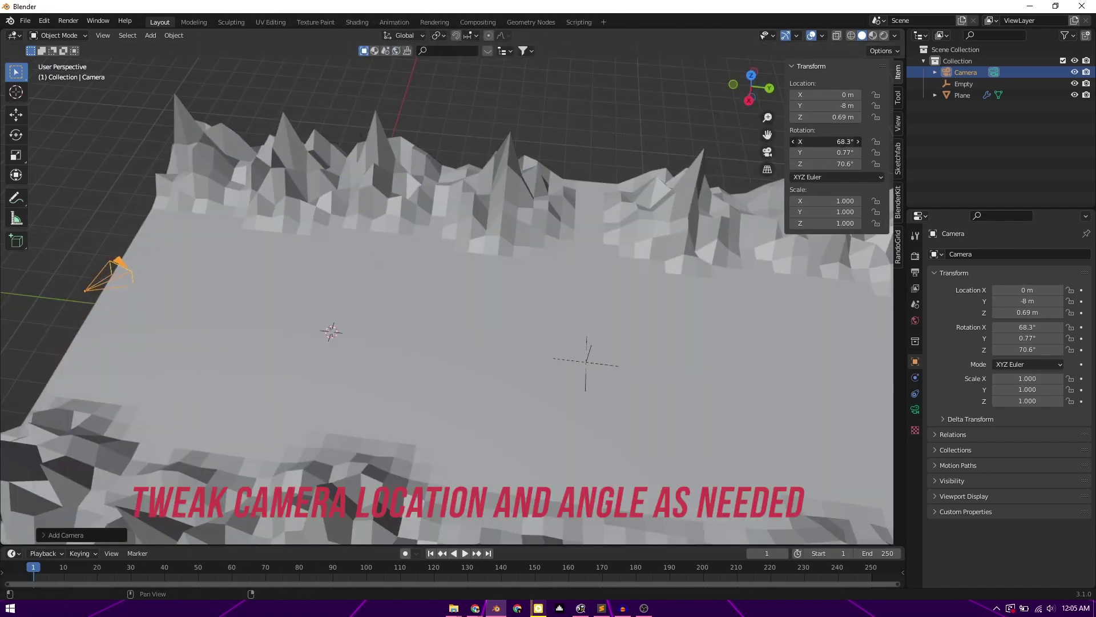
Rotate the camera 90° on X and 0° on Z, checking the framing through it
double_click(828, 141)
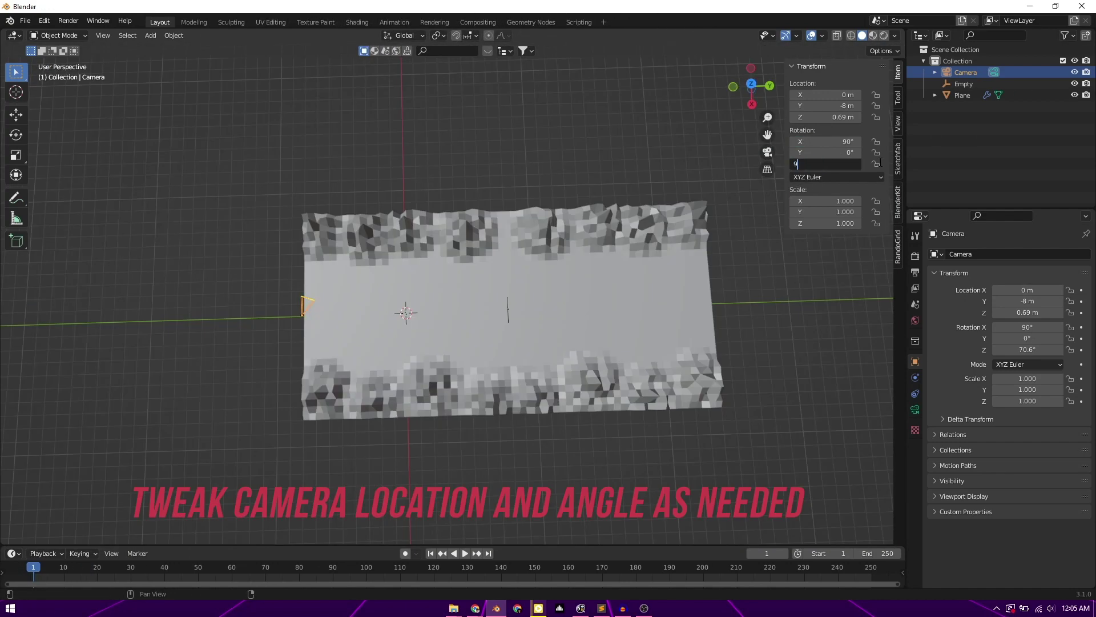
key("Tab")
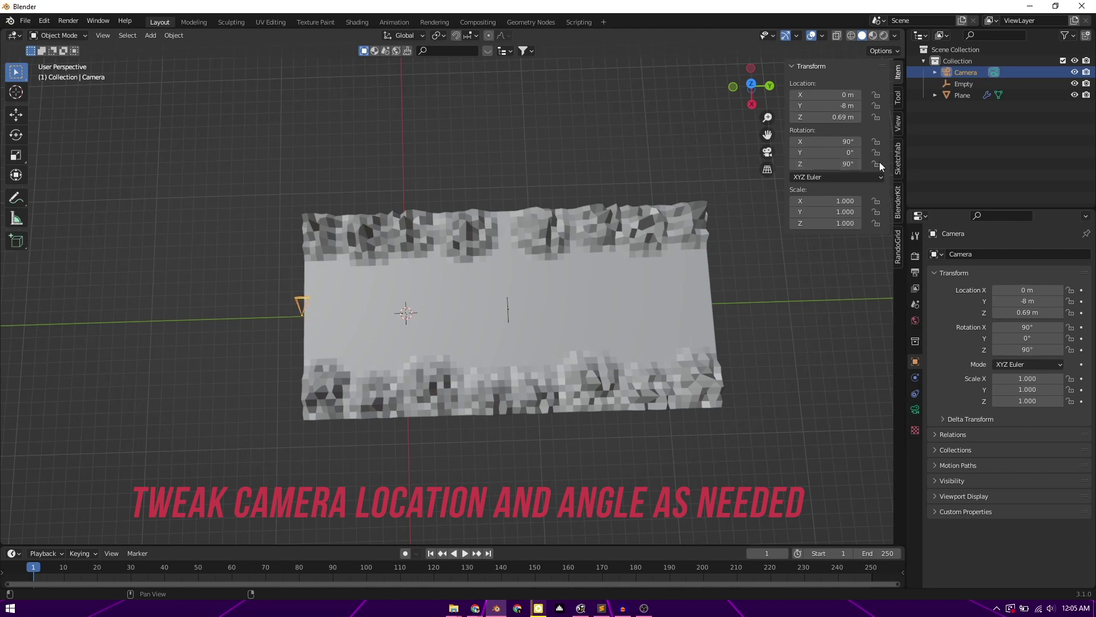
type("0")
key("Return")
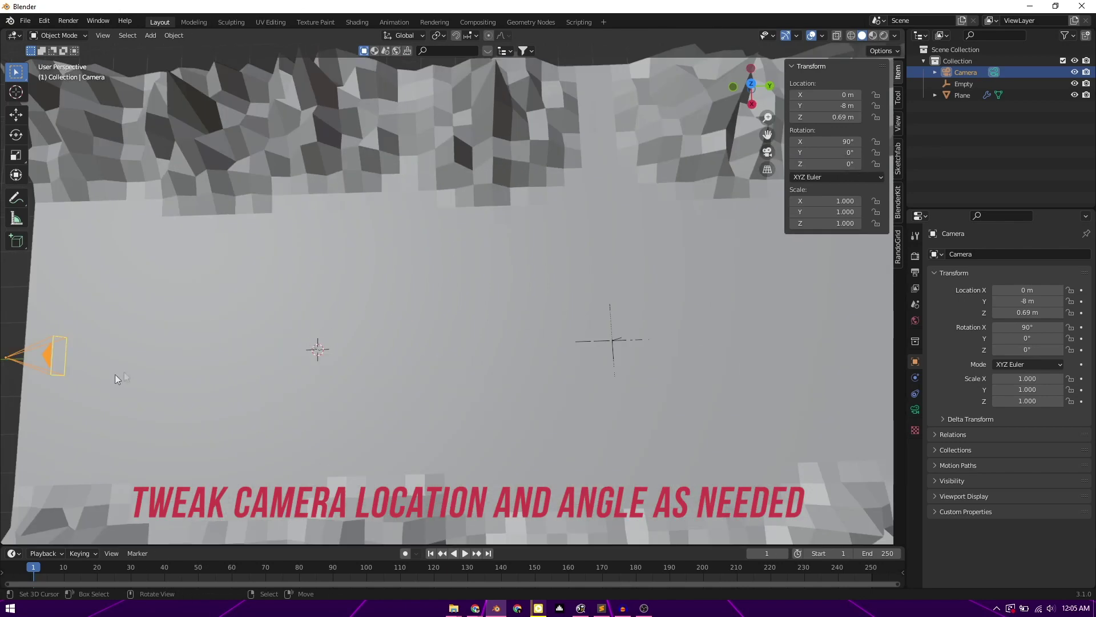
left_click(767, 152)
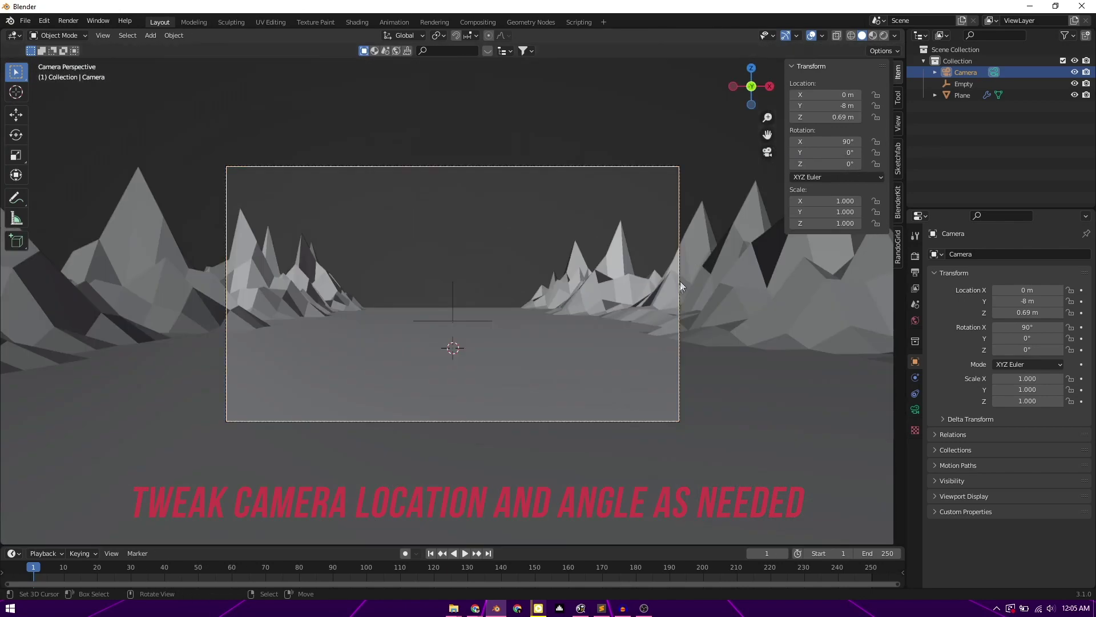
middle_click_drag(526, 324, 341, 383)
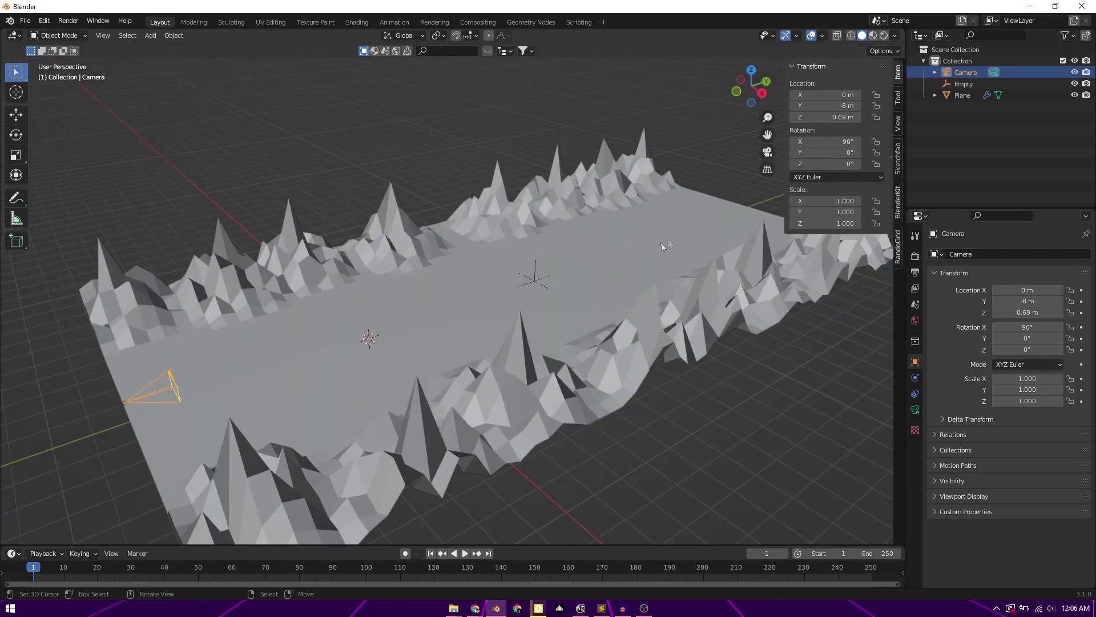
Set the end frame to 121 and keyframe the camera's location at the start frame
middle_click_drag(752, 201, 523, 552)
left_click_drag(532, 545, 534, 459)
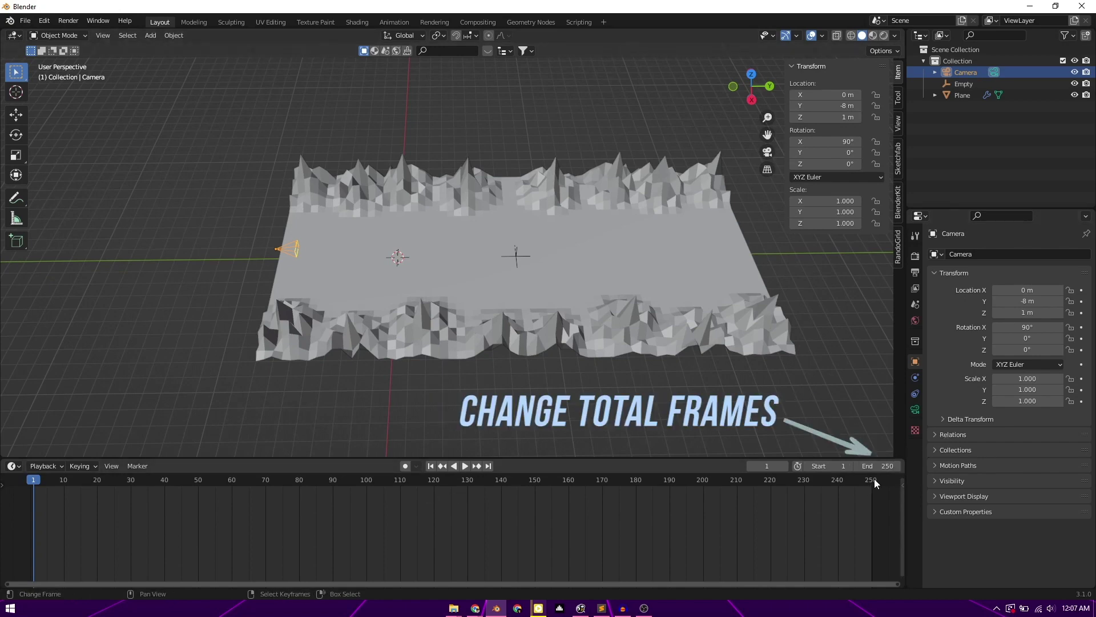
type("121")
key("Return")
left_click(30, 489)
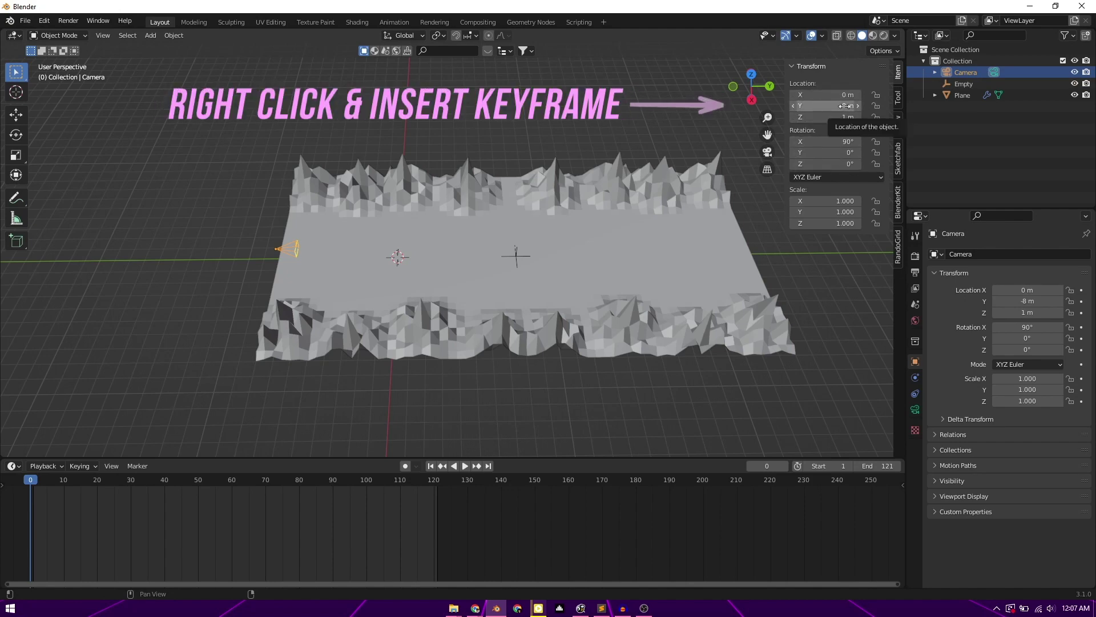
right_click(845, 106)
left_click(794, 106)
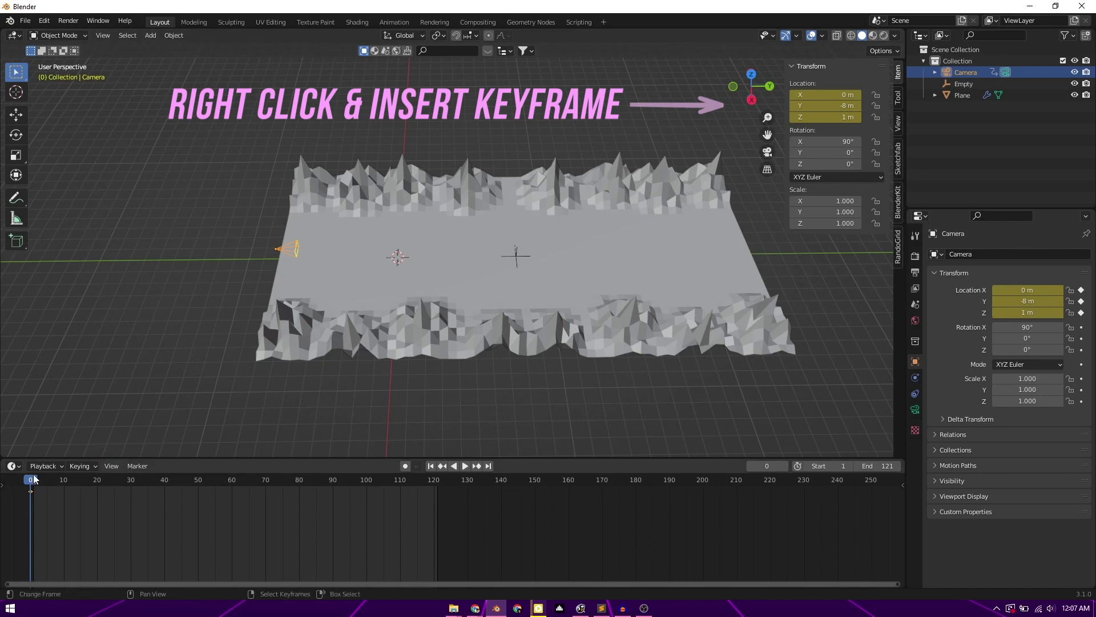
Near frame 121, keyframe the camera at Y 24 m, then play the animation from frame 0
left_click_drag(122, 493, 437, 494)
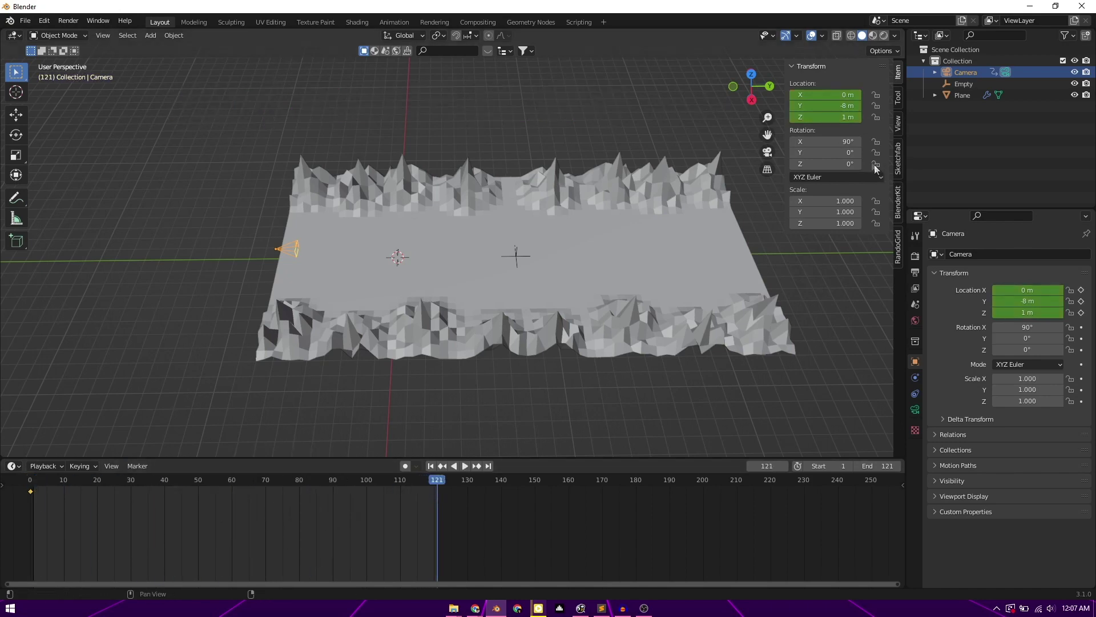
mouse_move(834, 106)
left_mouse_down()
mouse_move(893, 106)
mouse_move(821, 108)
left_mouse_up()
left_click(821, 108)
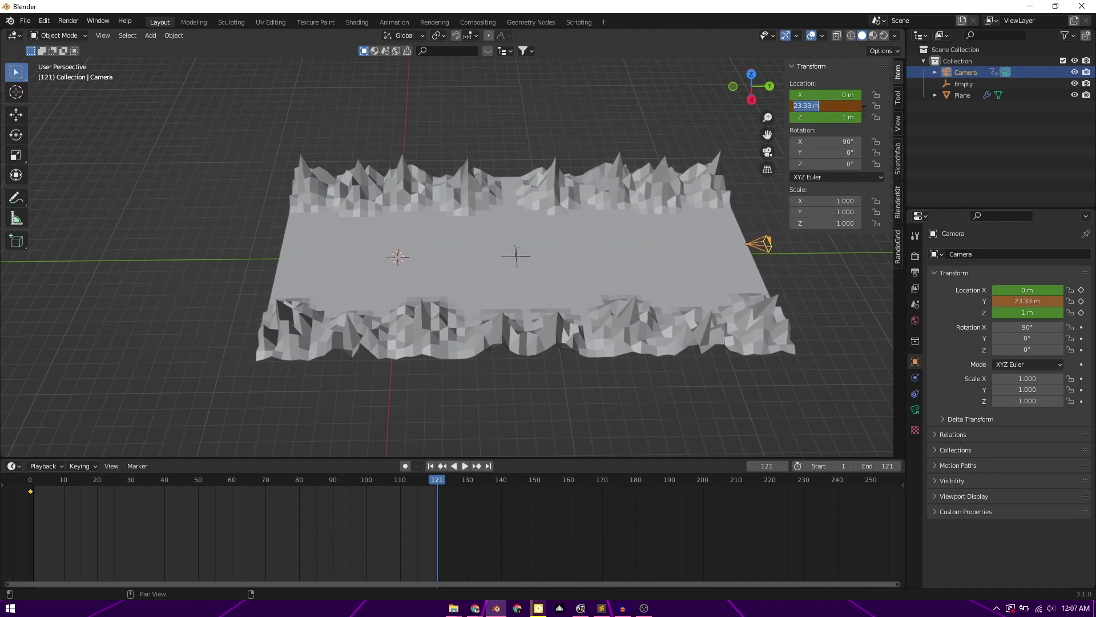
type("24")
key("Return")
right_click(805, 108)
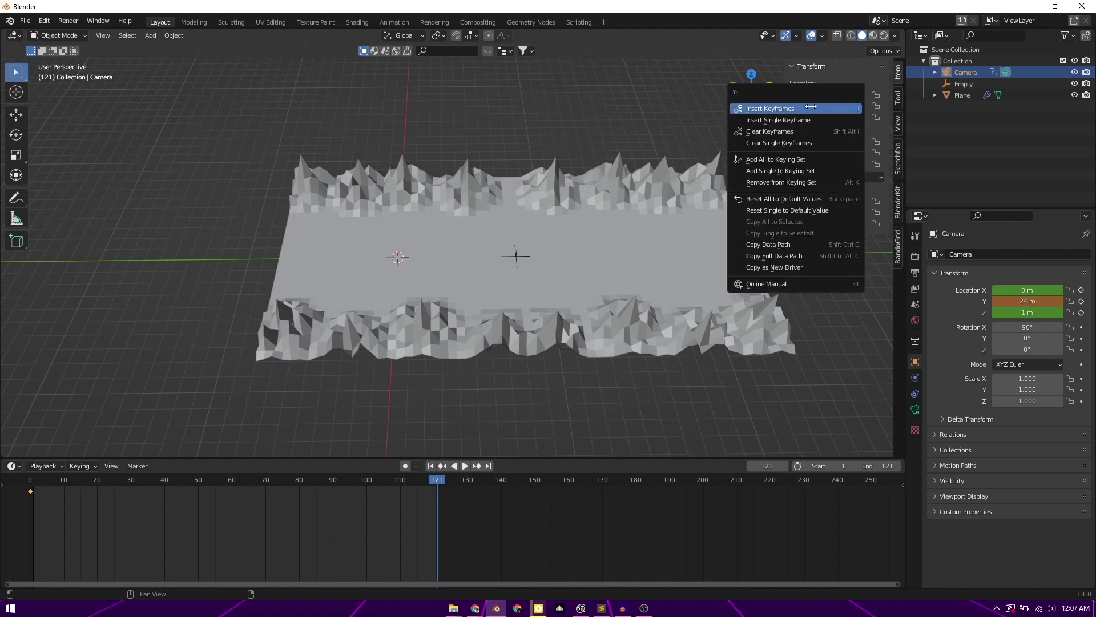
left_click(806, 107)
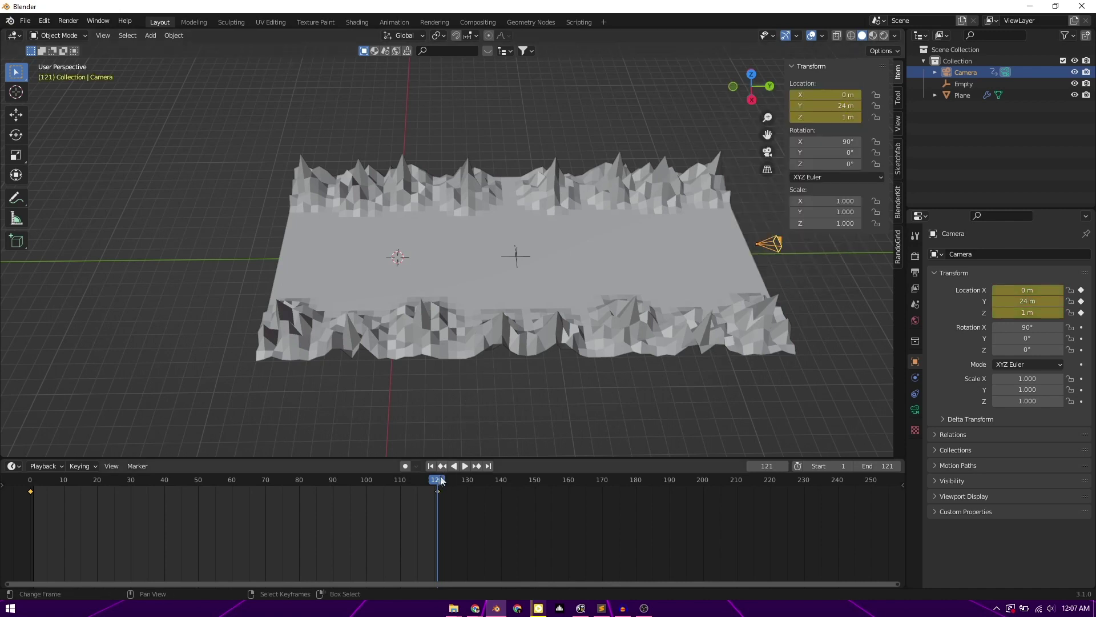
left_click_drag(436, 493, 30, 500)
left_click(465, 468)
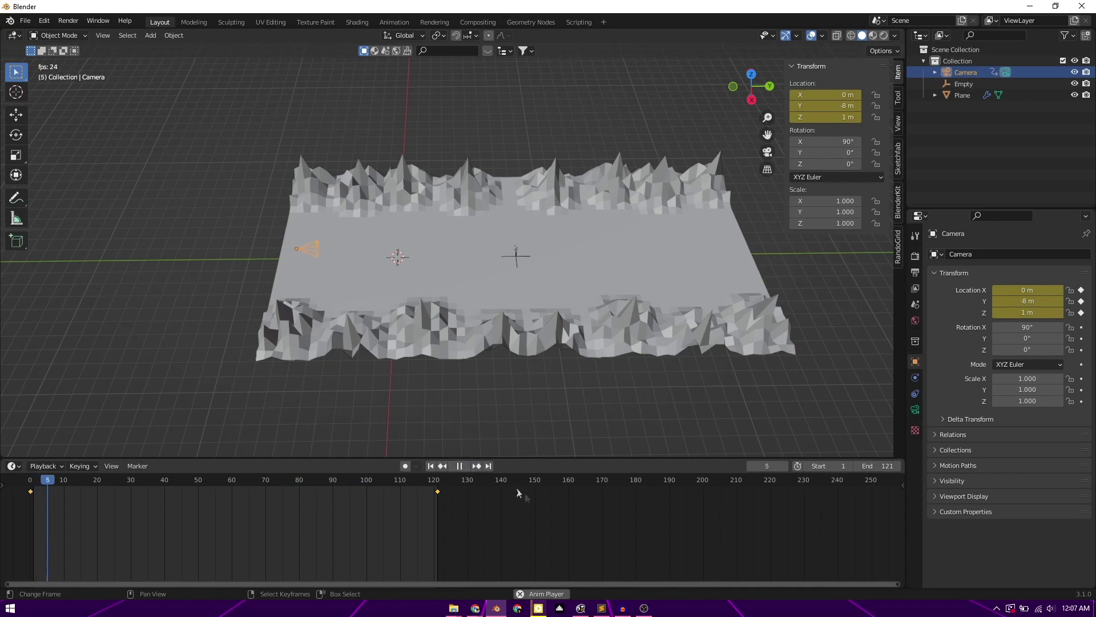
Stop playback, select the spiky terrain plane and add an Array modifier to it
key("Escape")
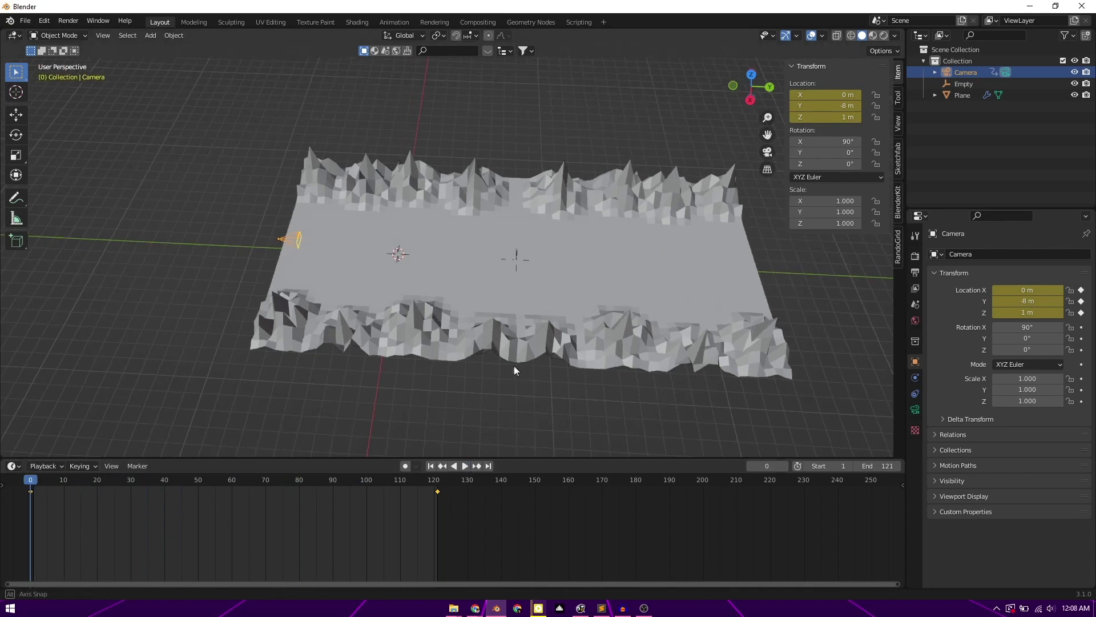
middle_click_drag(533, 374, 636, 227)
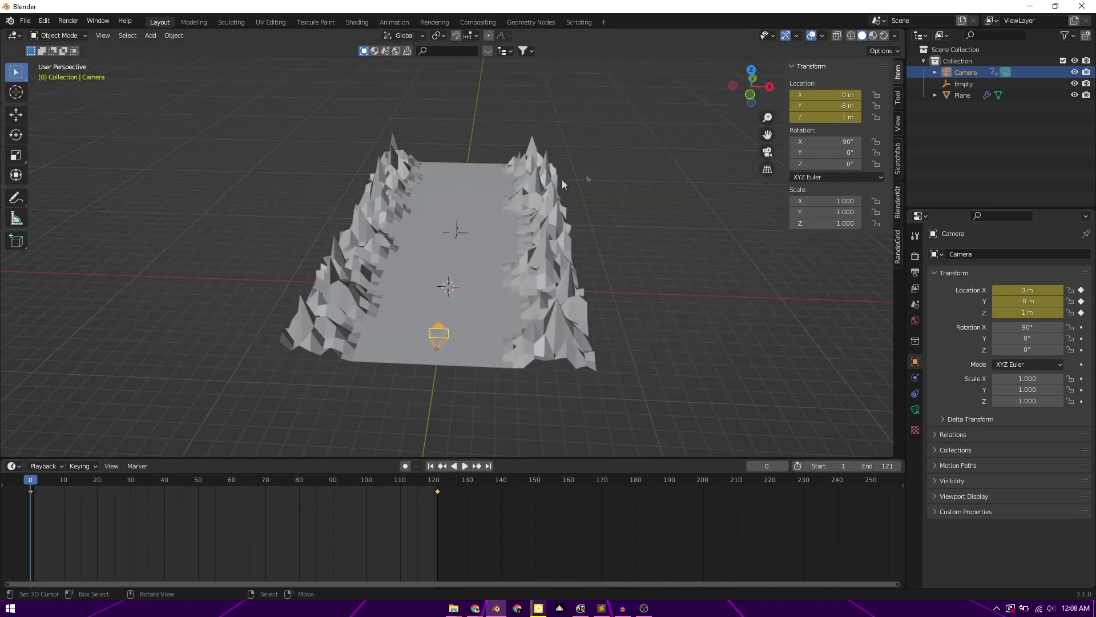
scroll(463, 220, "down", 4)
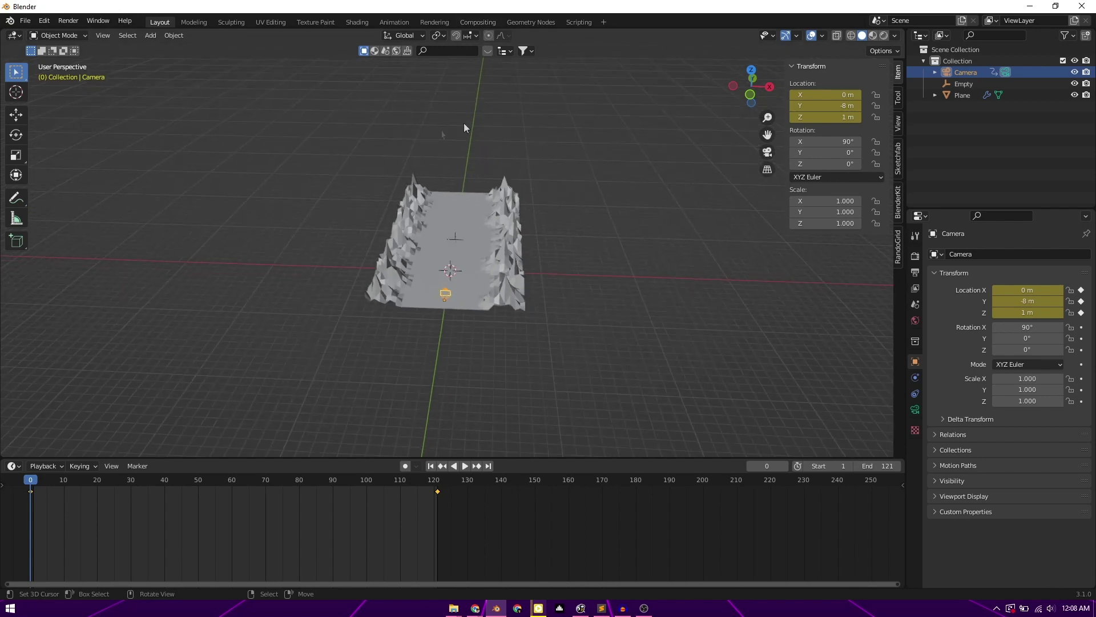
middle_click_drag(463, 123, 738, 264)
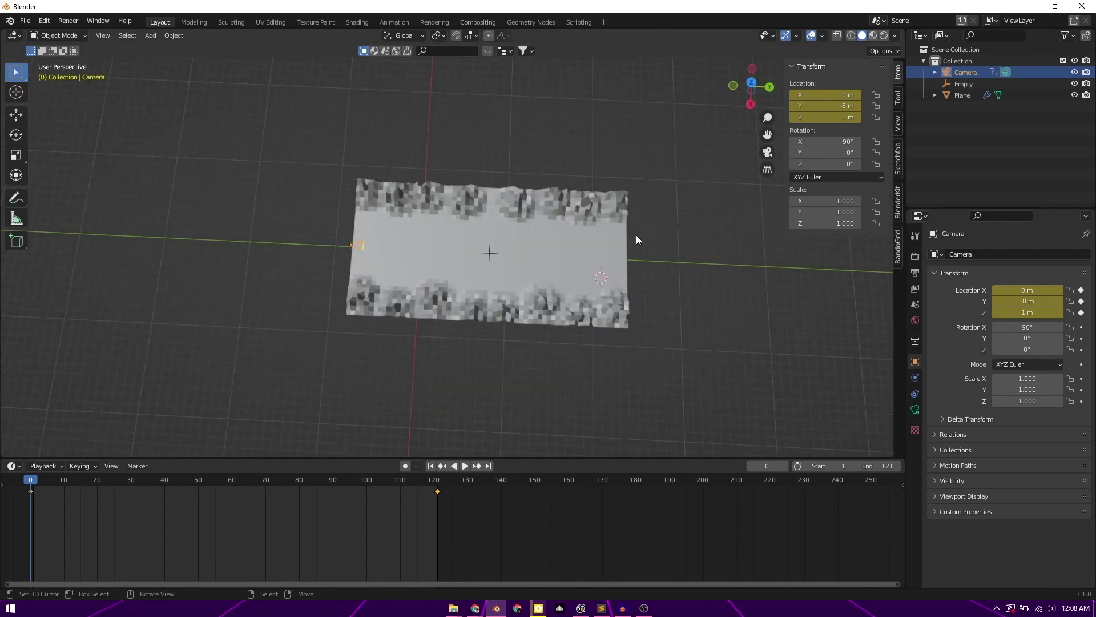
middle_click_drag(633, 308, 615, 277)
scroll(616, 275, "up", 3)
left_click(780, 347)
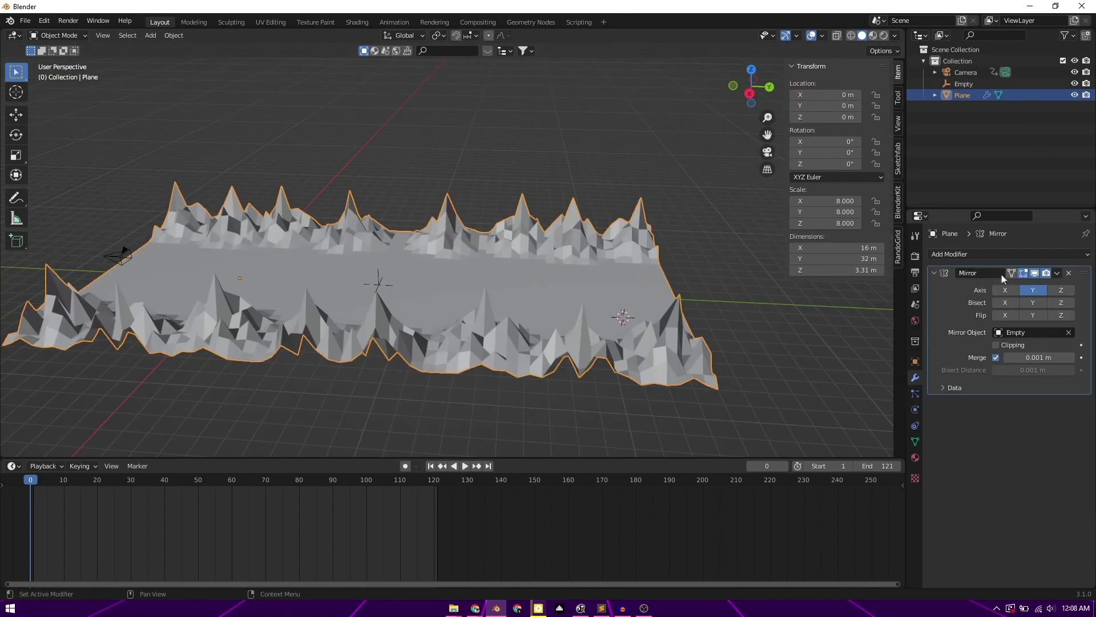
left_click(935, 274)
left_click(979, 253)
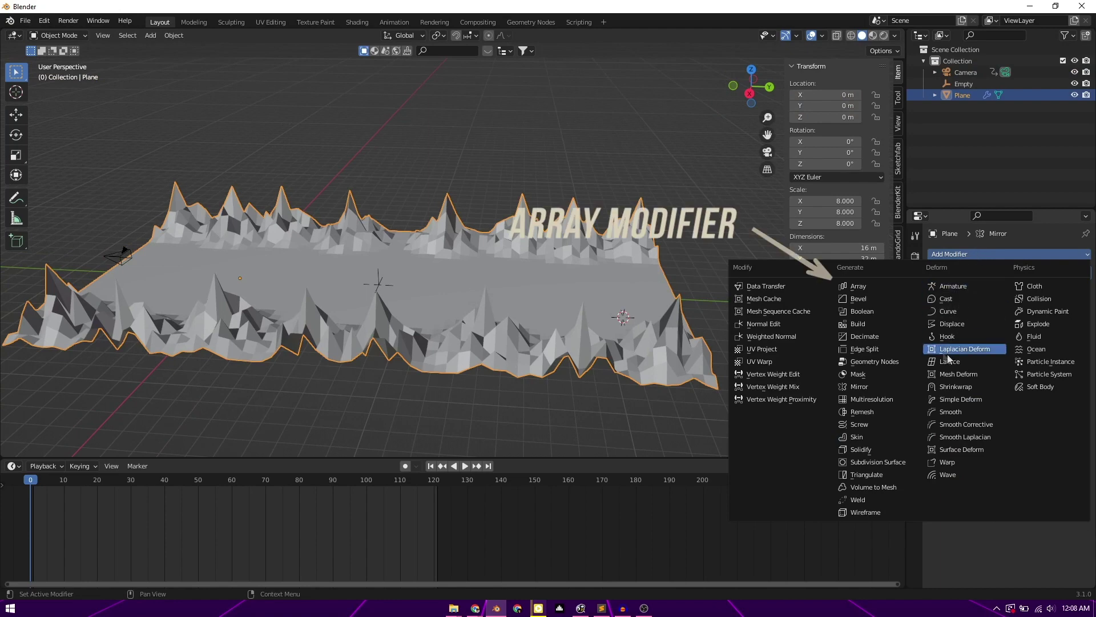
left_click(871, 289)
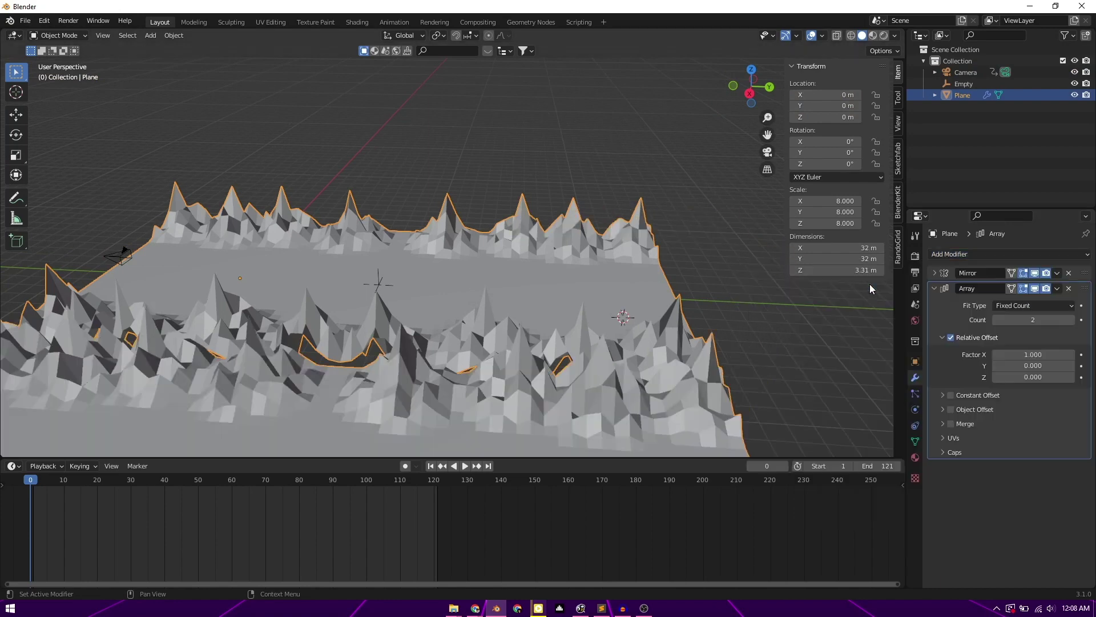
Set the array's relative offset to X 0, Y 1 and count 15, then check the camera view
scroll(798, 379, "down", 3)
mouse_move(1034, 355)
left_mouse_down()
mouse_move(1073, 355)
mouse_move(1011, 355)
mouse_move(1034, 354)
left_mouse_up()
left_click(1034, 355)
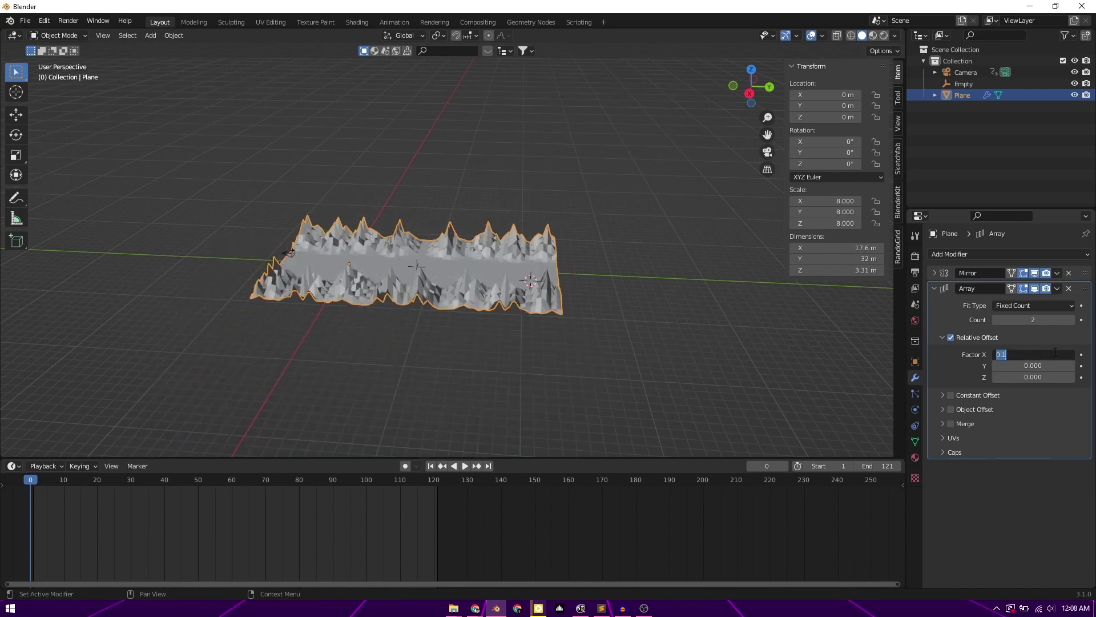
type("0")
key("Return")
mouse_move(1034, 366)
left_mouse_down()
mouse_move(1054, 365)
mouse_move(1031, 366)
left_mouse_up()
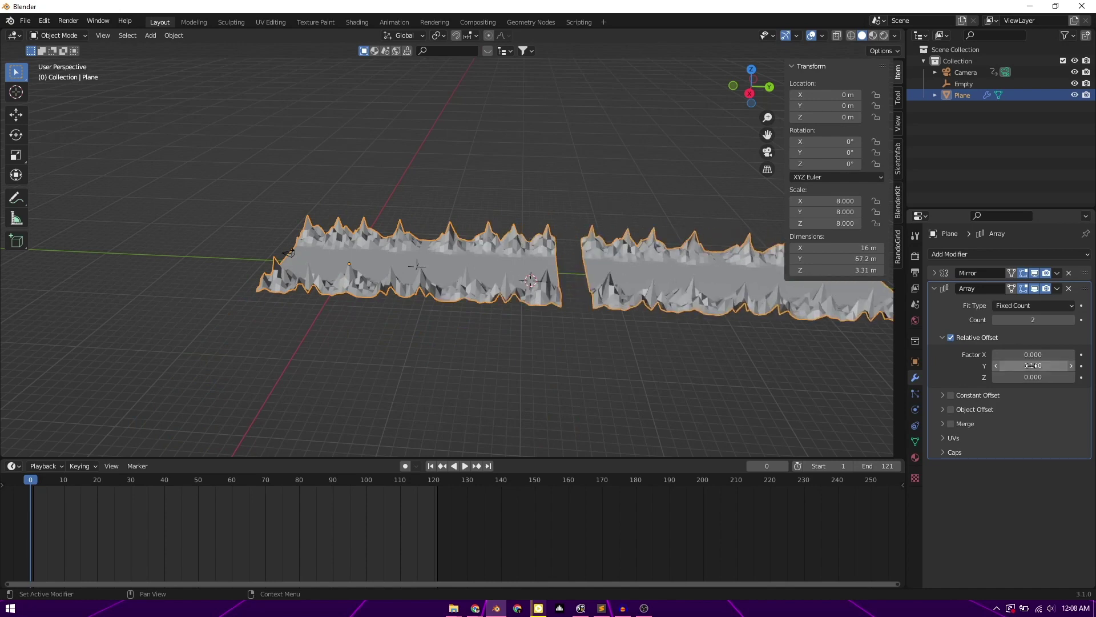
left_click(1031, 365)
type("1")
key("Return")
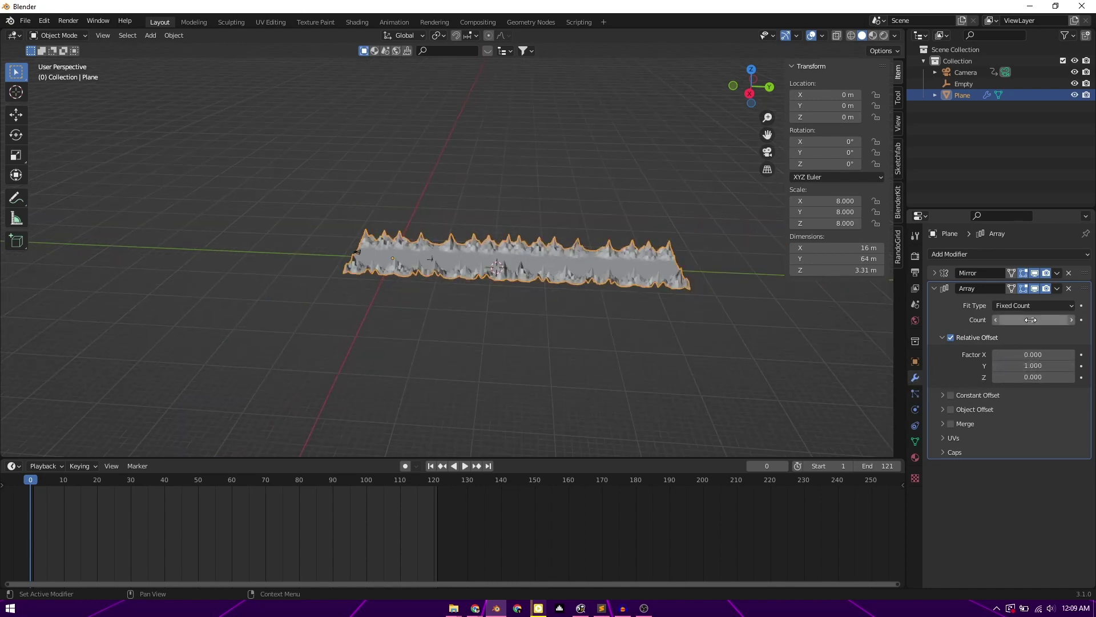
left_click(1045, 319)
type("10")
key("Return")
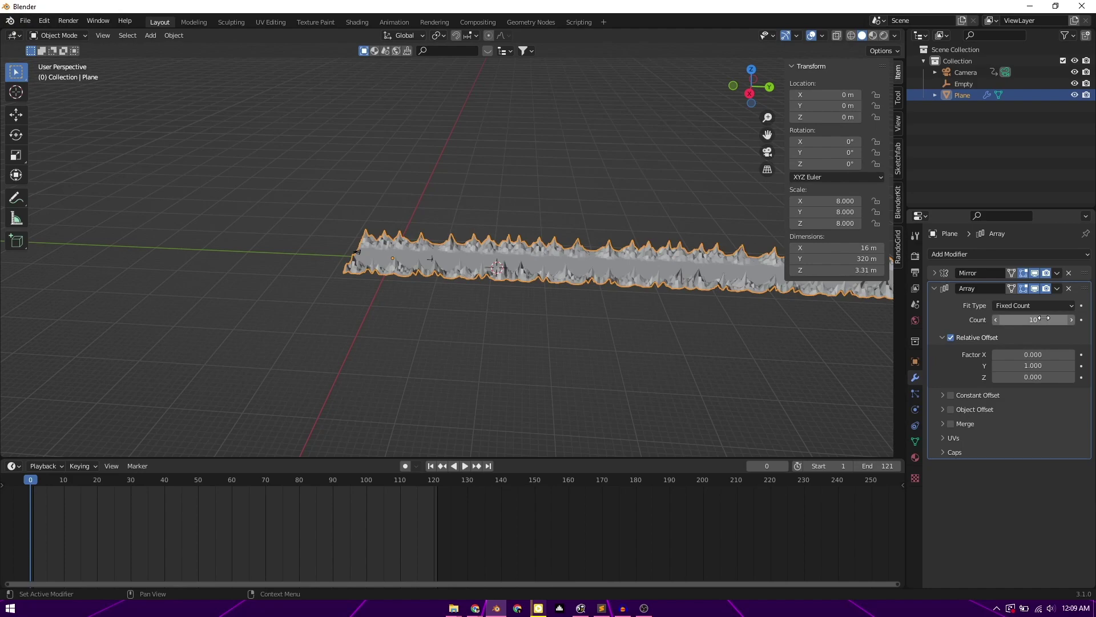
middle_click_drag(605, 315, 385, 377)
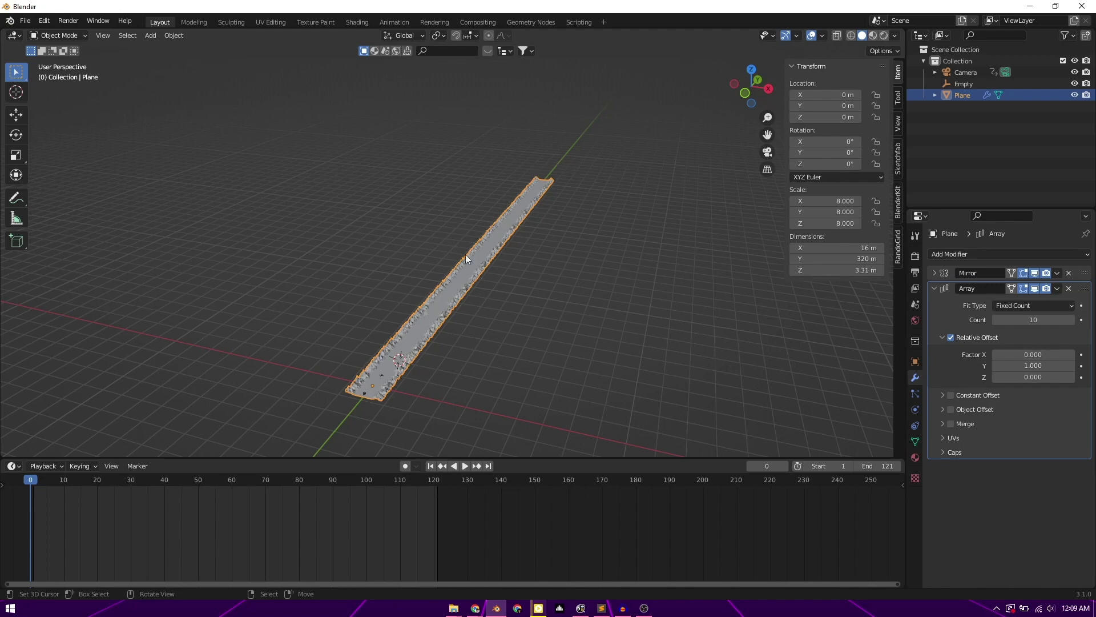
left_click(767, 152)
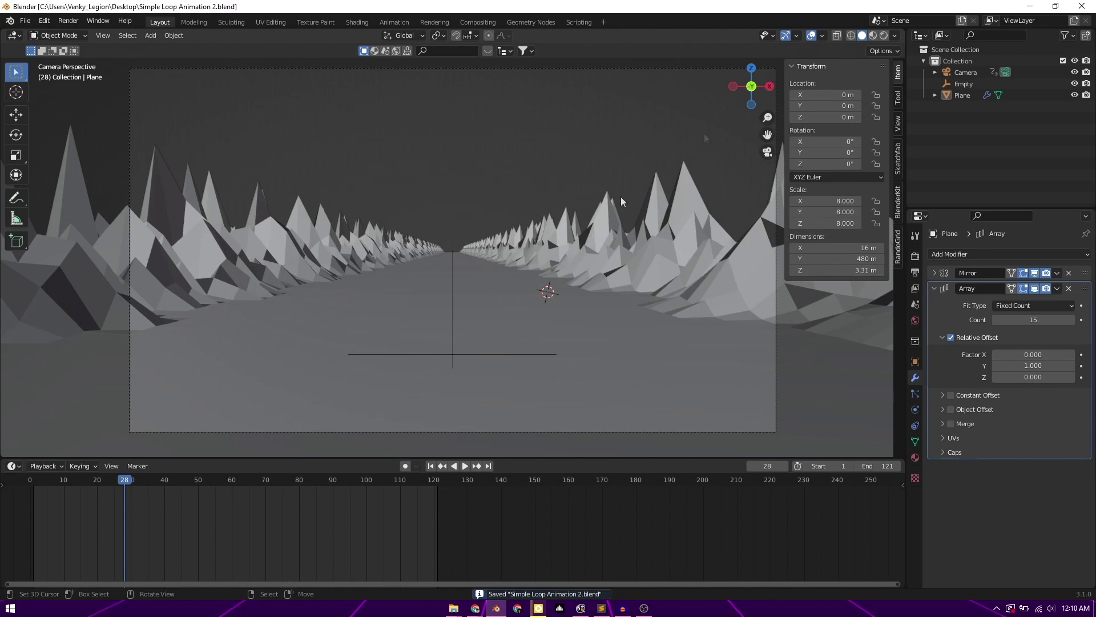
Collapse the Array panel and add a Wireframe modifier to the terrain
middle_click_drag(622, 201, 434, 369)
left_click(934, 288)
left_click(979, 255)
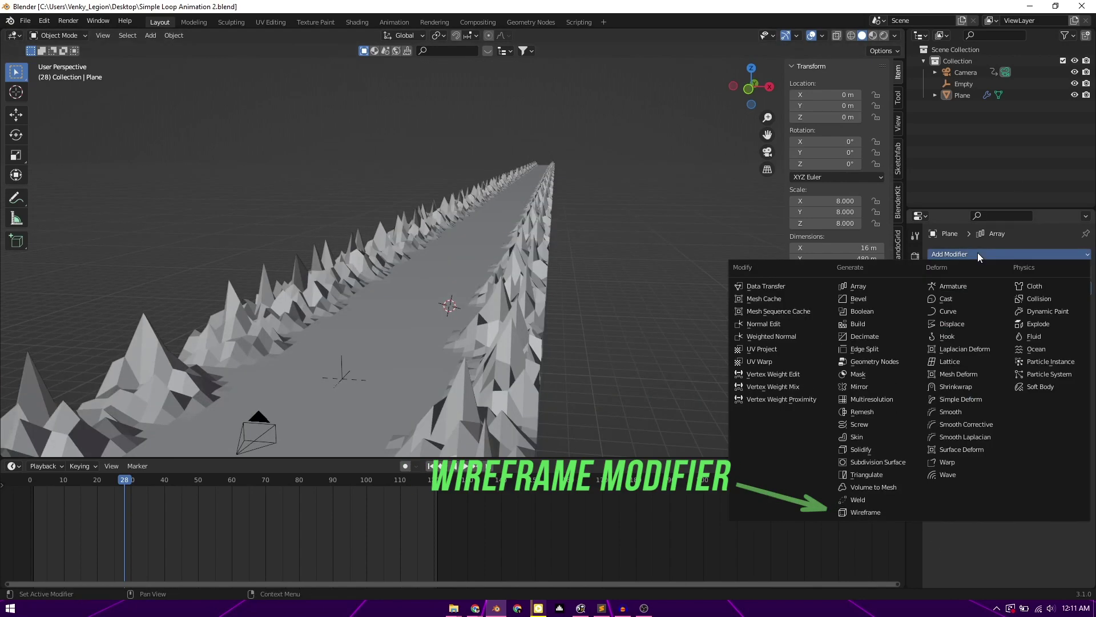
left_click(871, 512)
Check the corridor through the camera and set the wireframe thickness to 0.004 m
middle_click_drag(434, 446, 490, 4)
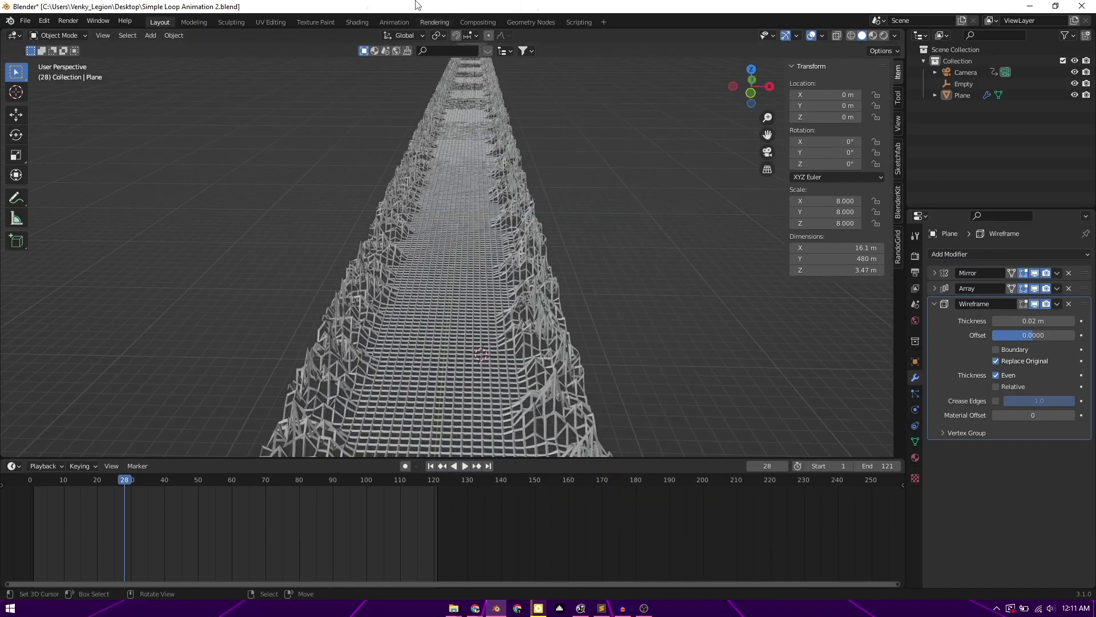
scroll(575, 237, "down", 6)
scroll(449, 248, "up", 10)
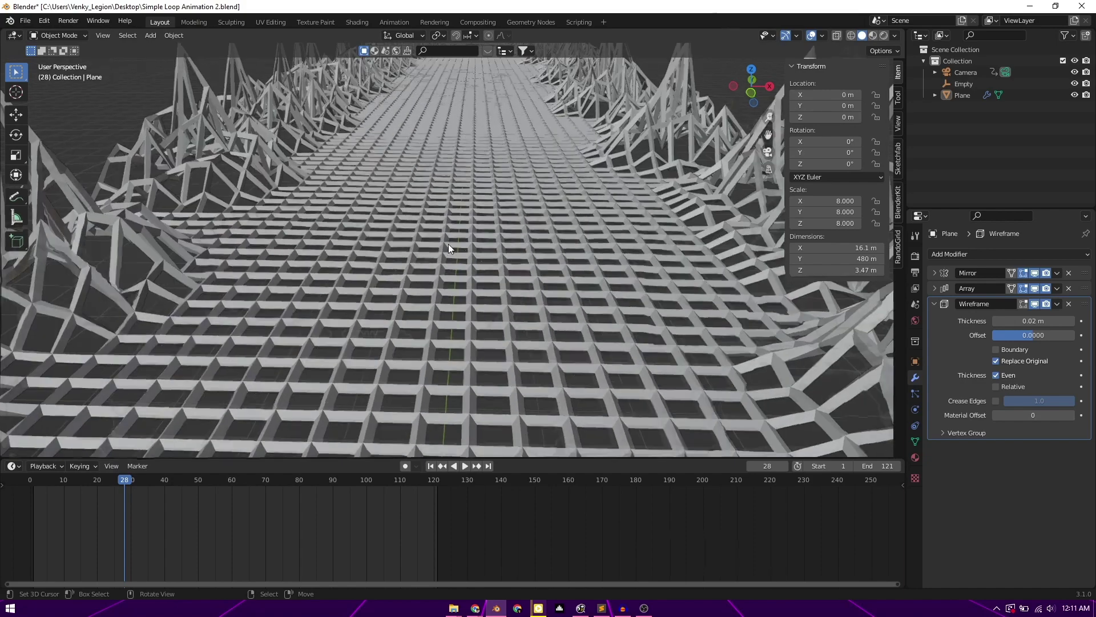
scroll(448, 244, "down", 10)
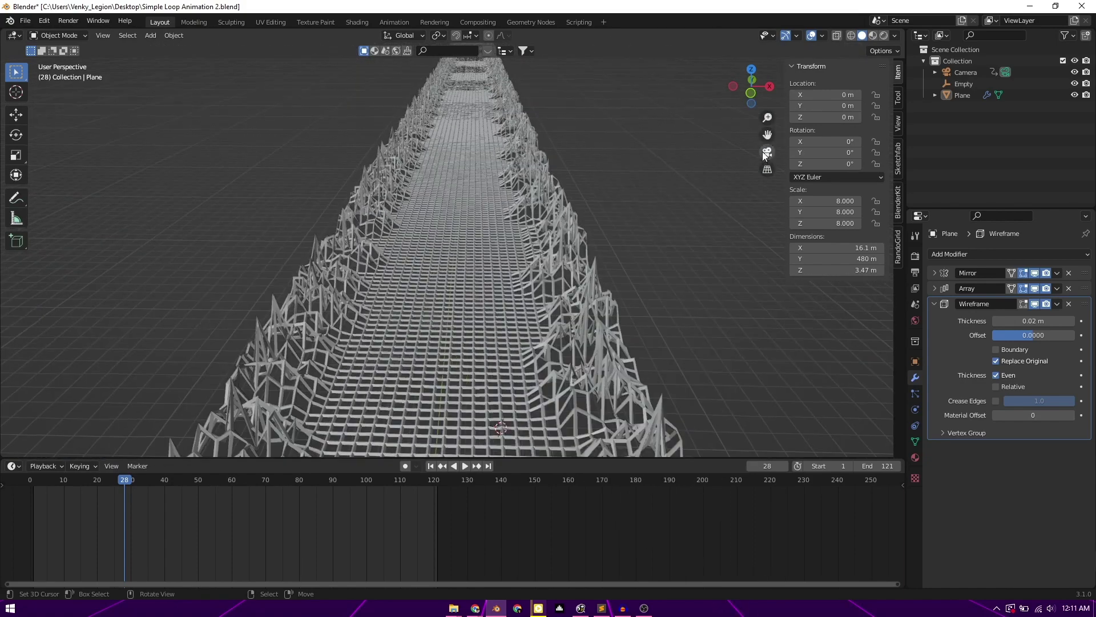
left_click(763, 152)
left_click_drag(112, 479, 30, 480)
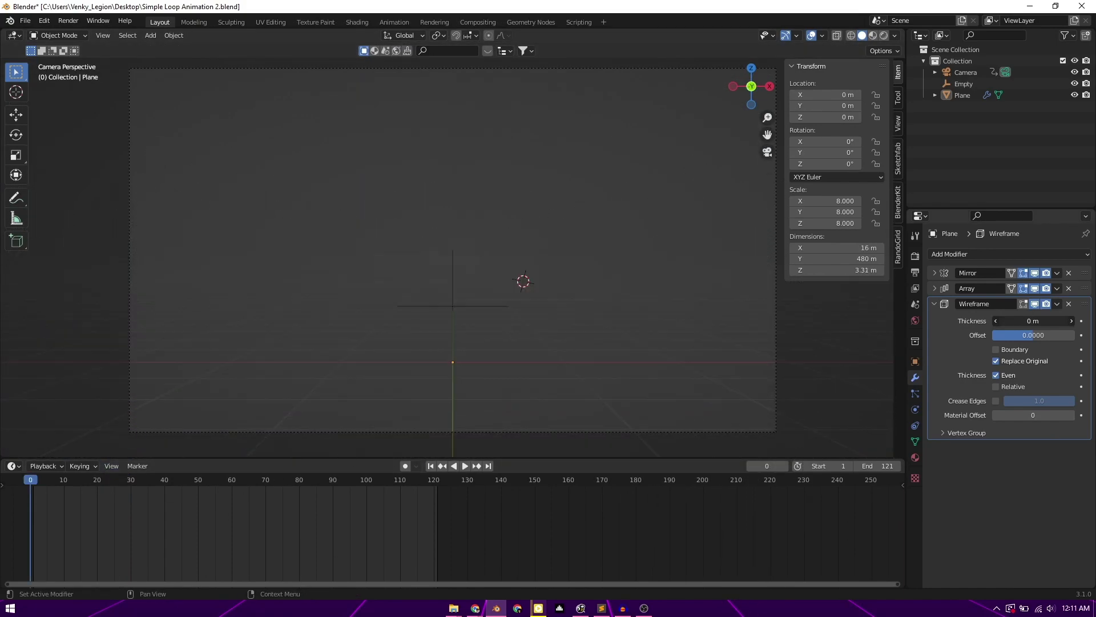
left_click_drag(1017, 321, 1018, 321)
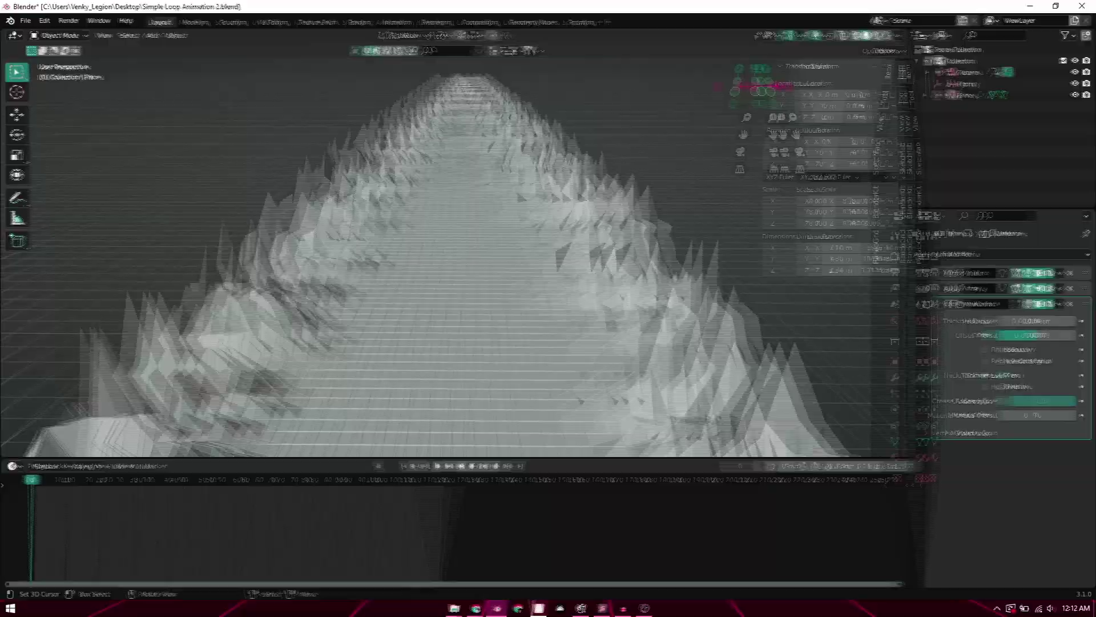
Give the terrain a new Metal.001 material with a near-black base colour, Metallic 1, Roughness 0.177
scroll(518, 327, "down", 3)
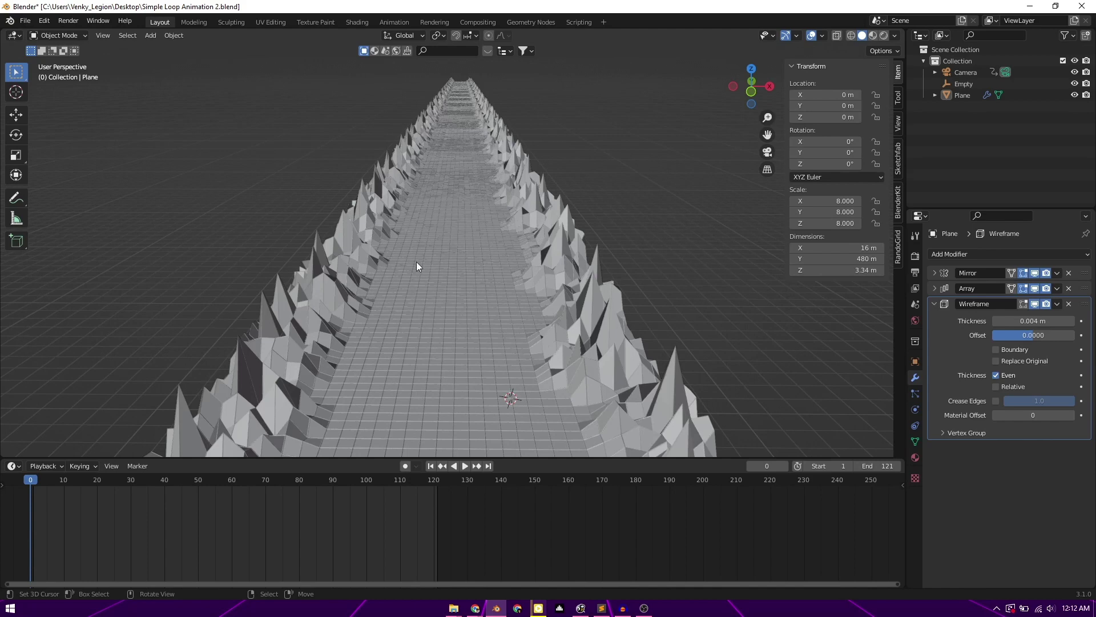
left_click(915, 458)
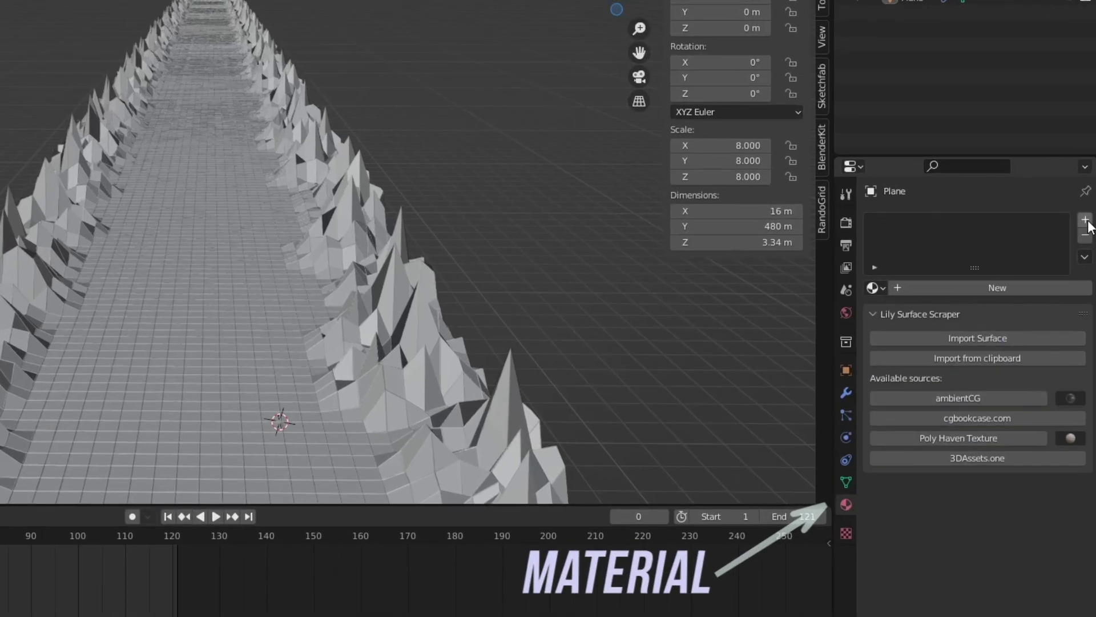
left_click(1085, 220)
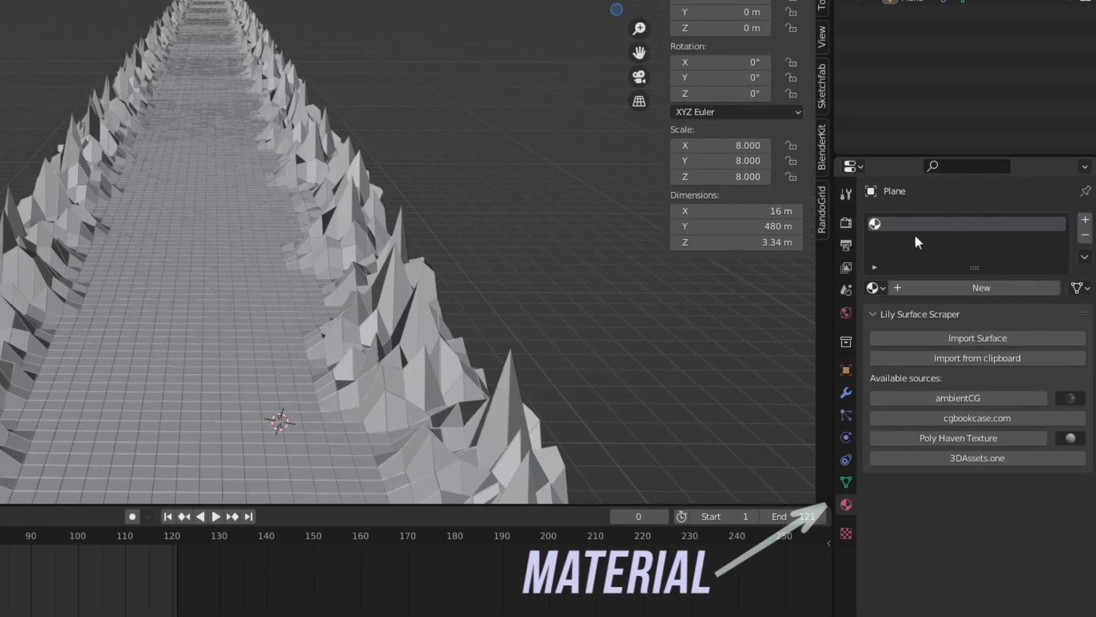
left_click(1013, 287)
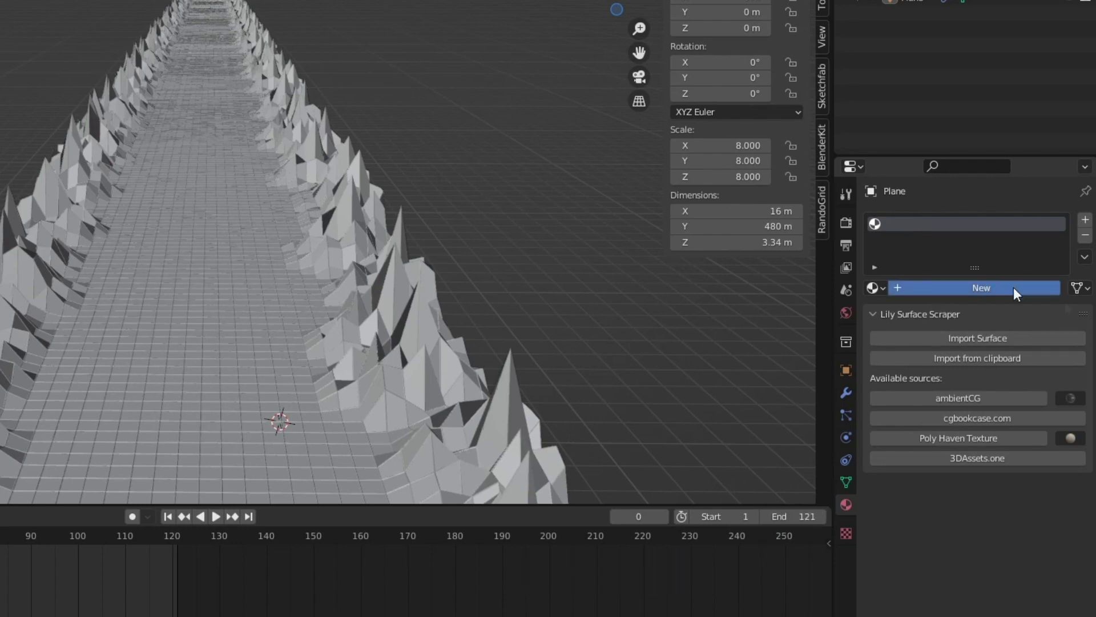
left_click(992, 459)
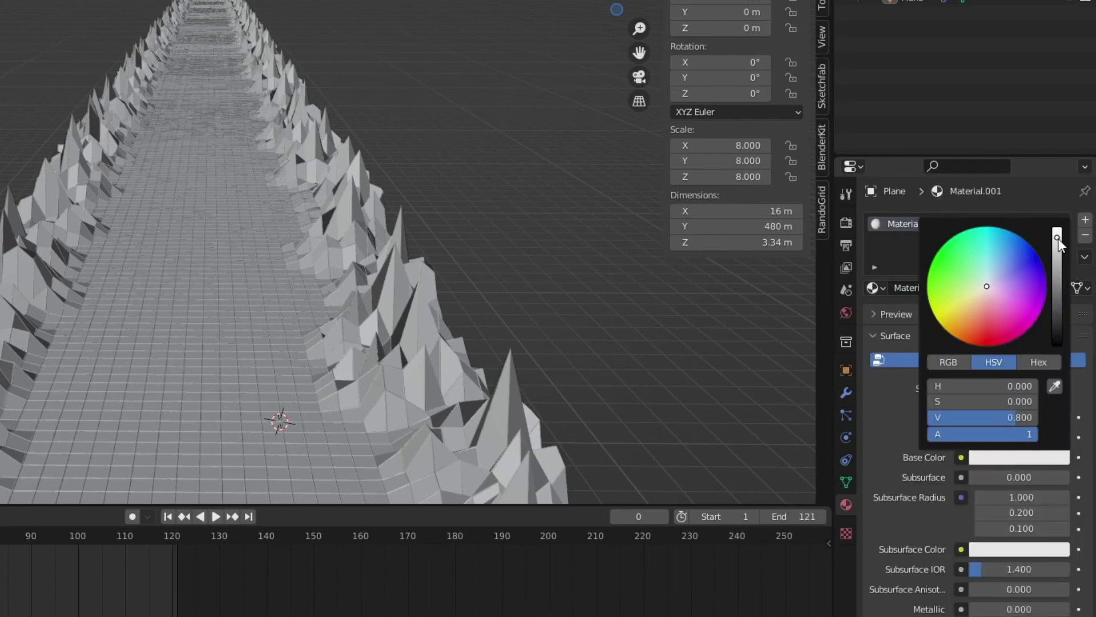
left_click_drag(1058, 238, 1057, 327)
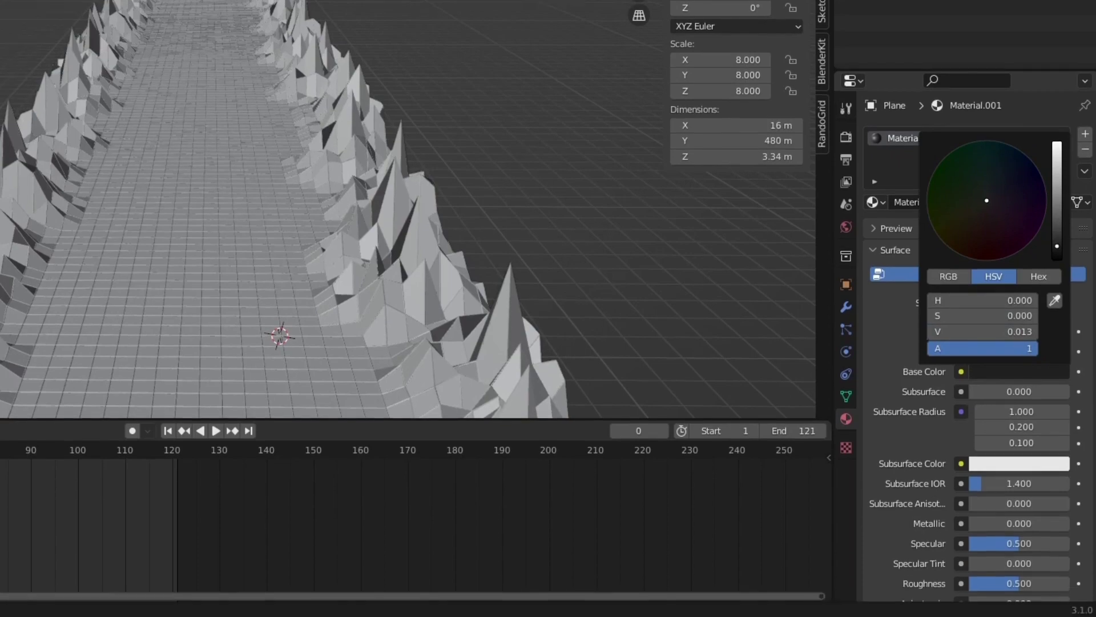
left_click(992, 609)
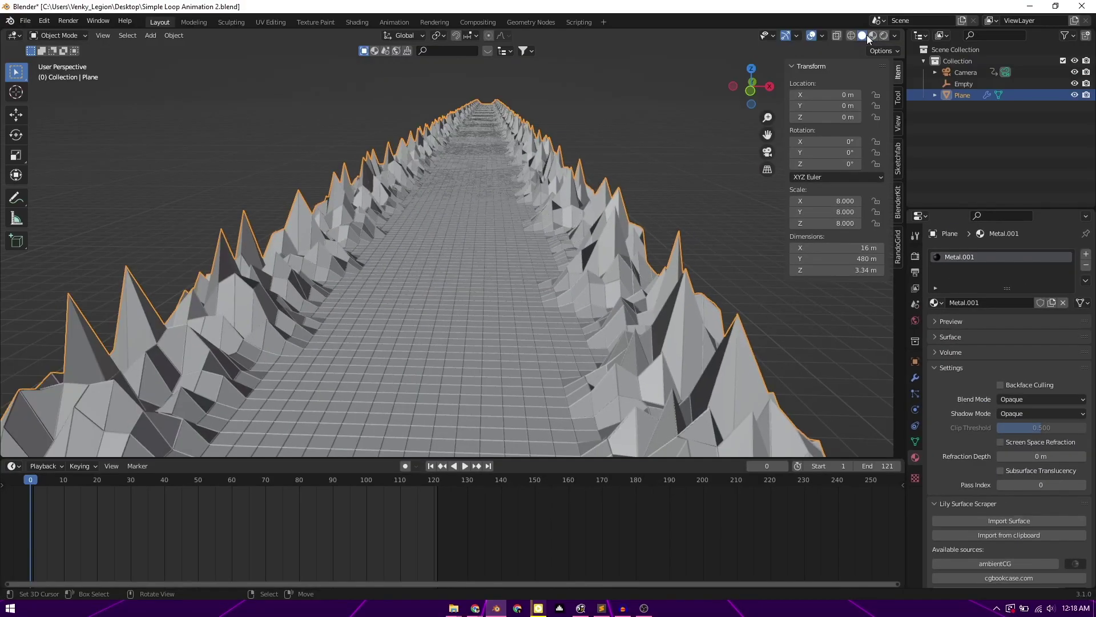
Switch the viewport to Material Preview shading and orbit toward the corridor
left_click(871, 36)
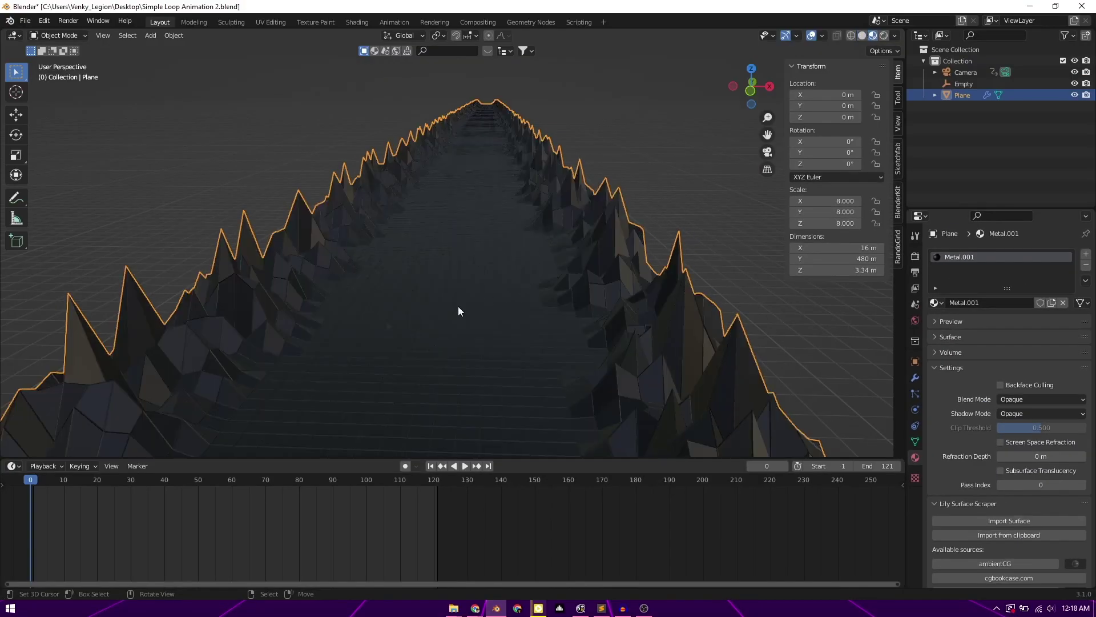
middle_click_drag(197, 345, 217, 320)
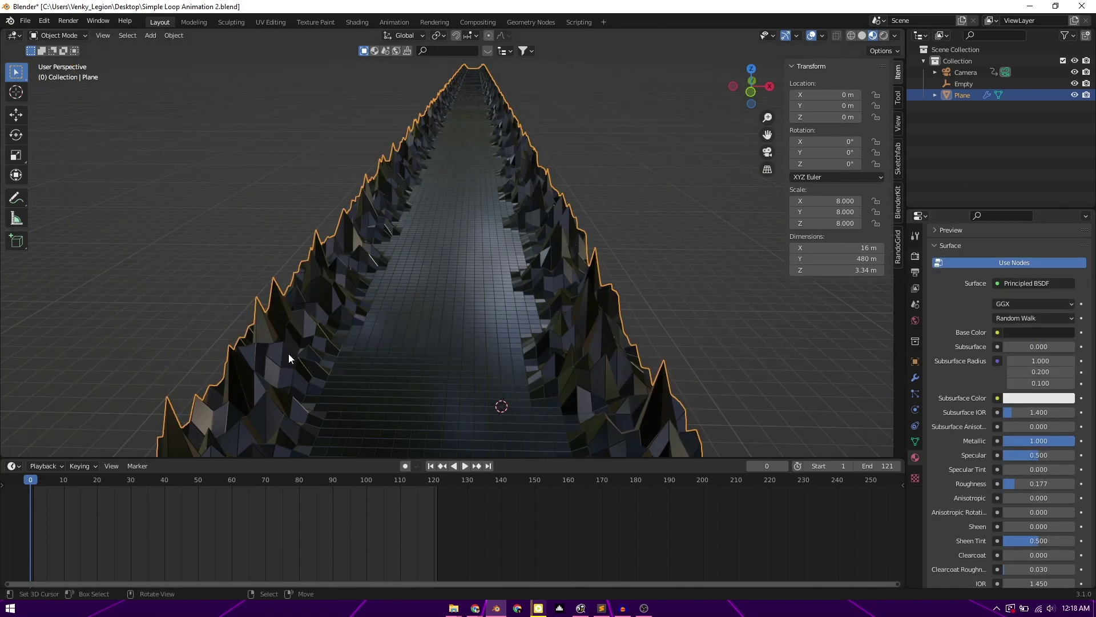
scroll(251, 346, "up", 3)
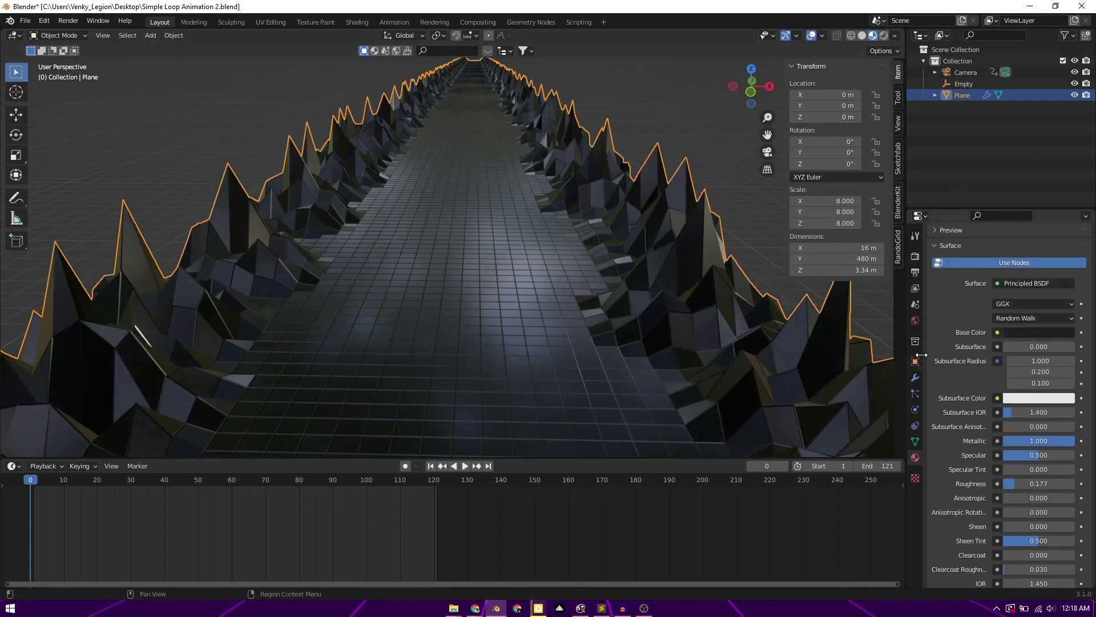
In Edit Mode, add a second material using an Emission shader with a cyan colour
key("Tab")
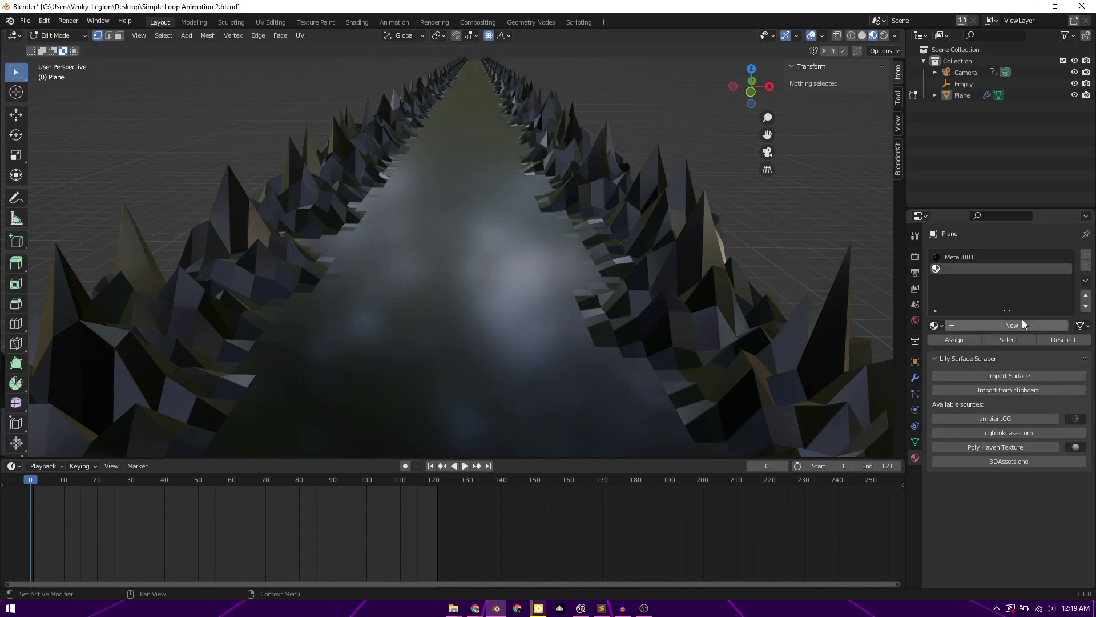
left_click(978, 325)
left_click(1020, 411)
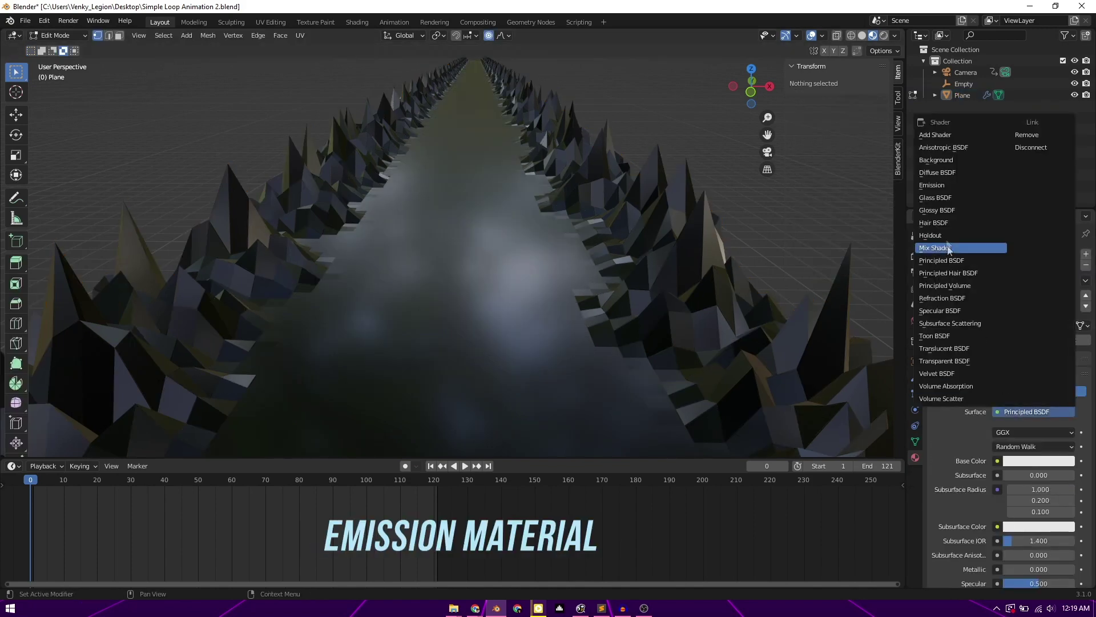
left_click(937, 185)
left_click(1038, 432)
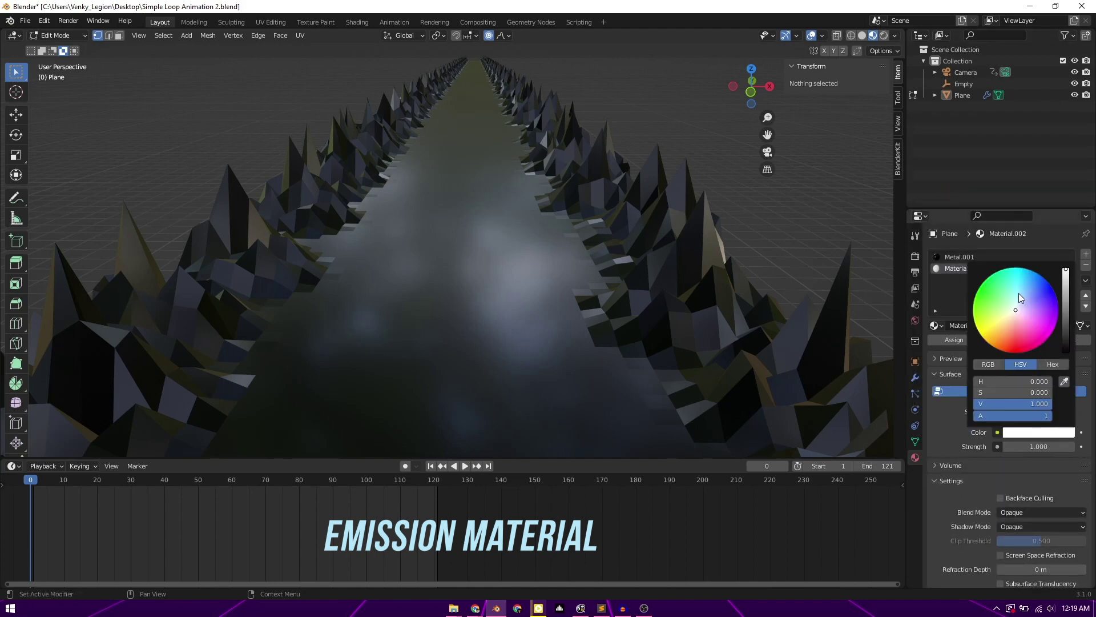
left_click_drag(1019, 297, 1017, 300)
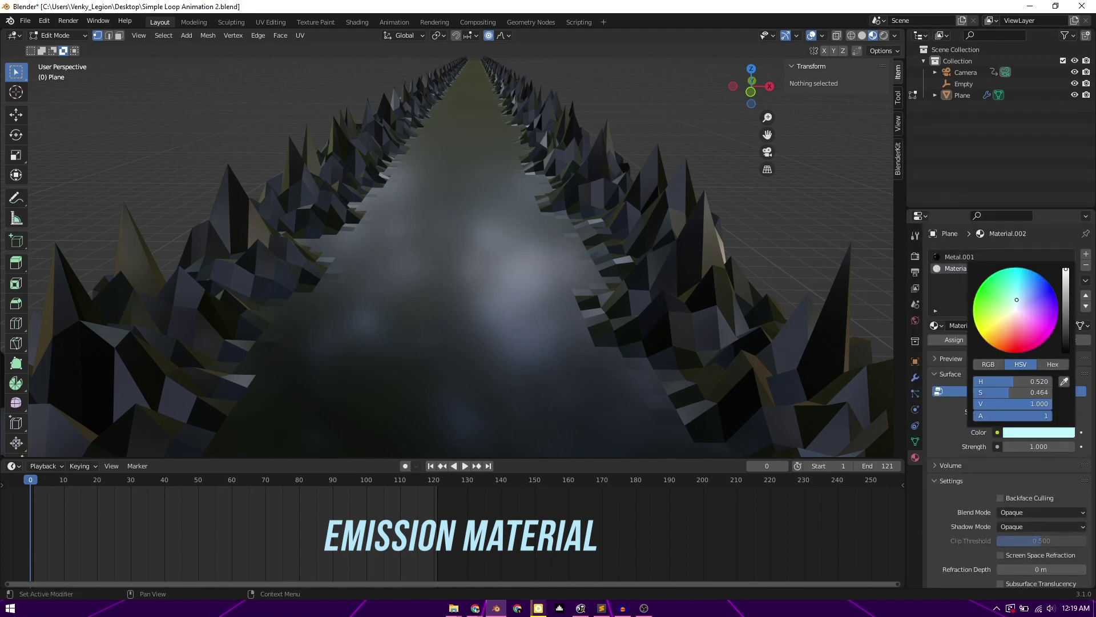
Set the Wireframe modifier's Material Offset to 4 and return to Object Mode
left_click(915, 378)
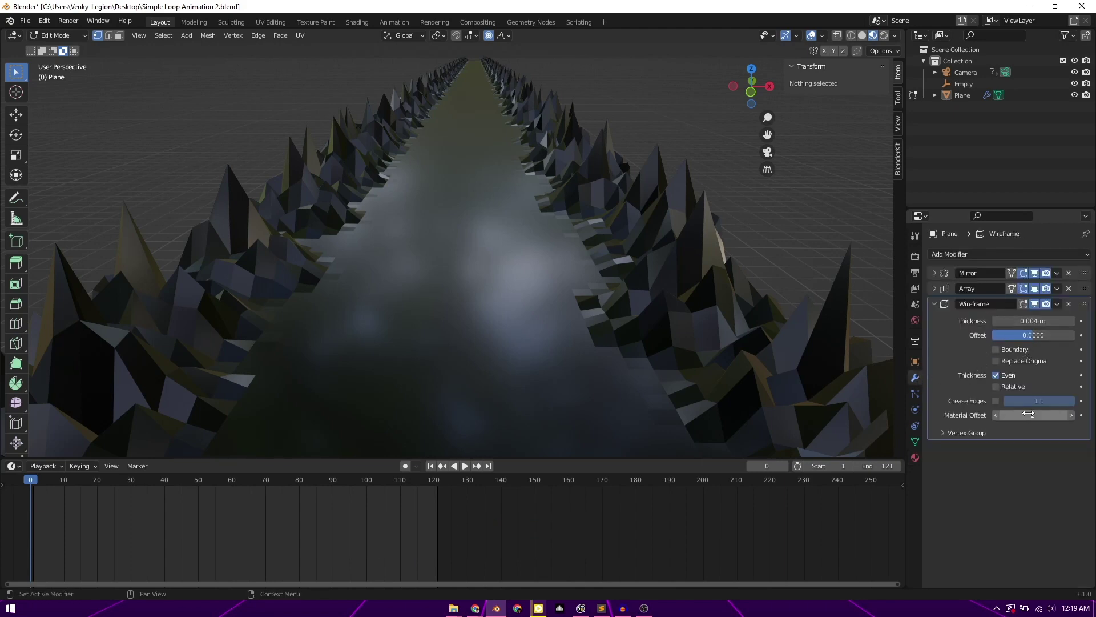
left_click_drag(1033, 415, 1051, 415)
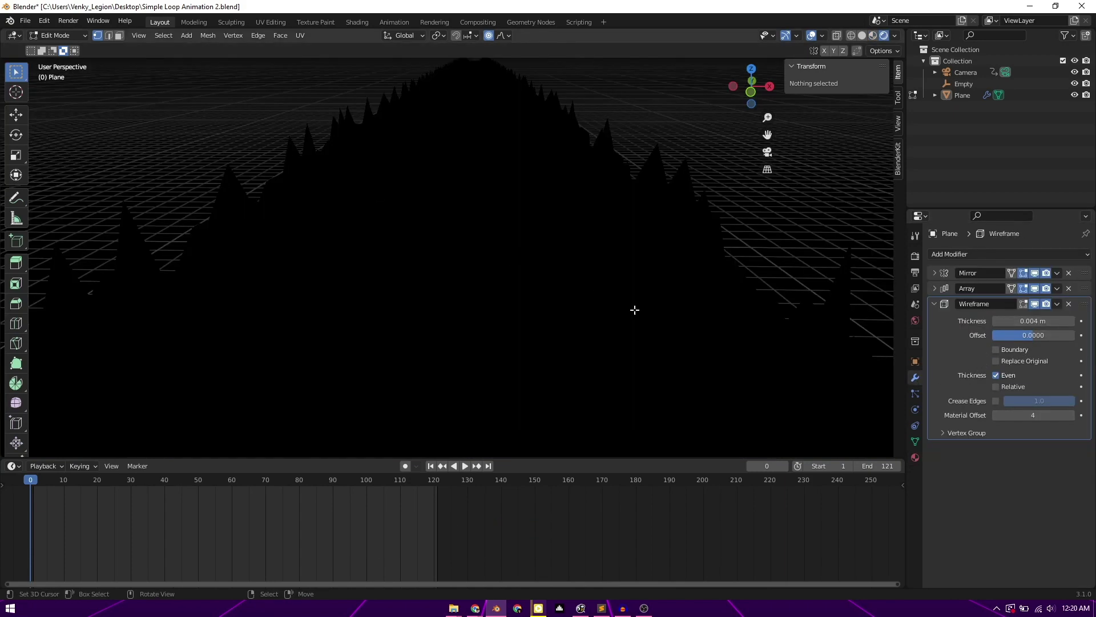
key("Tab")
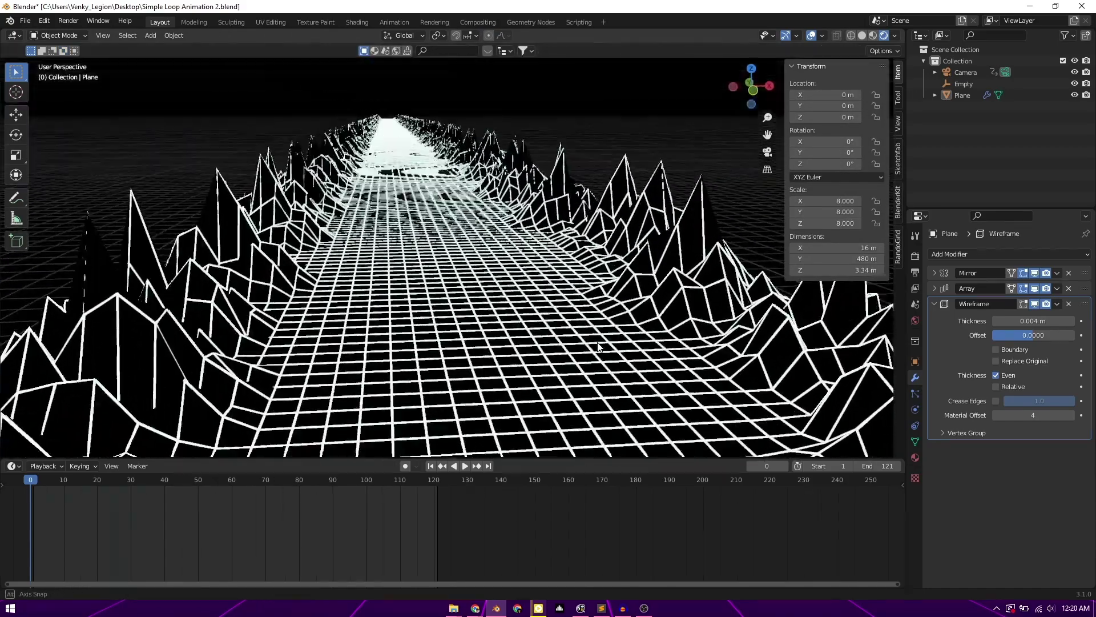
Lower the cyan emission strength step by step down to 0.1
left_click(915, 458)
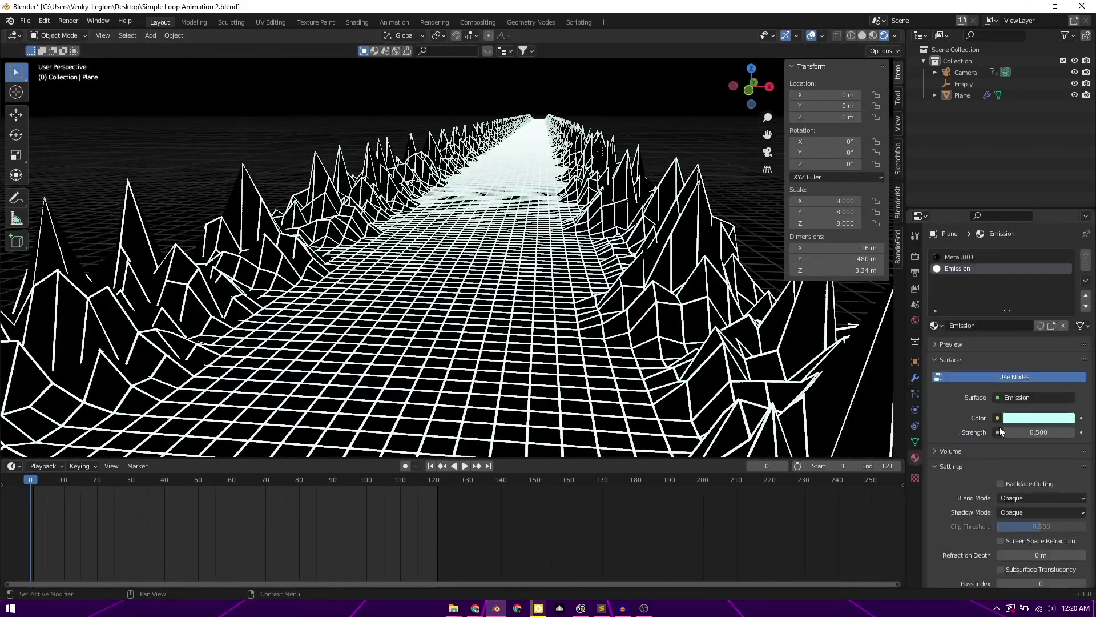
left_click(1036, 432)
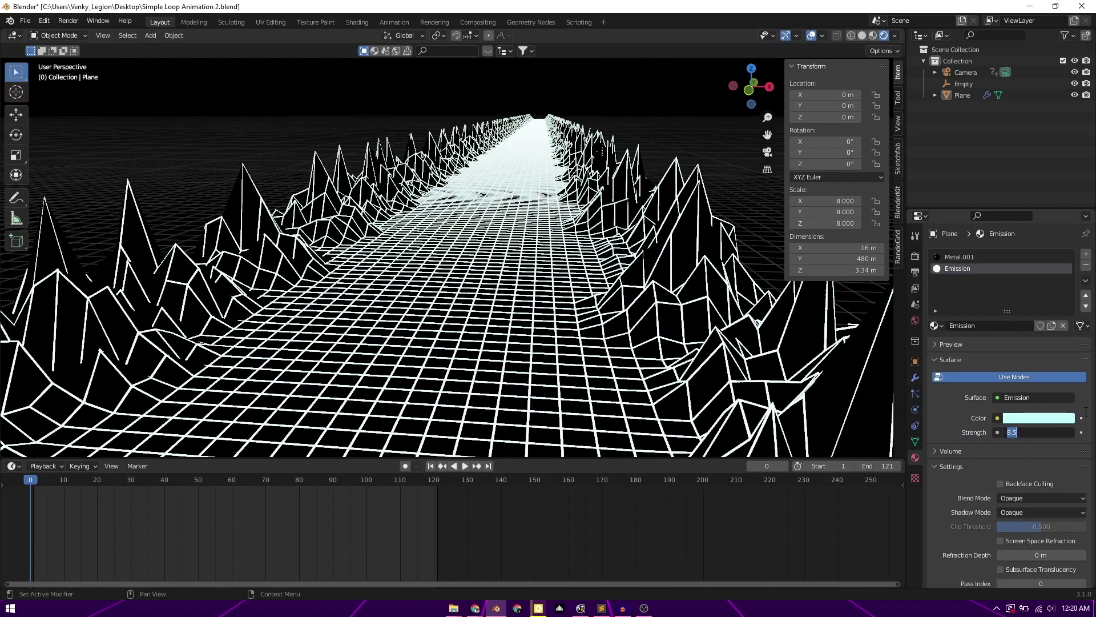
type("2")
key("Return")
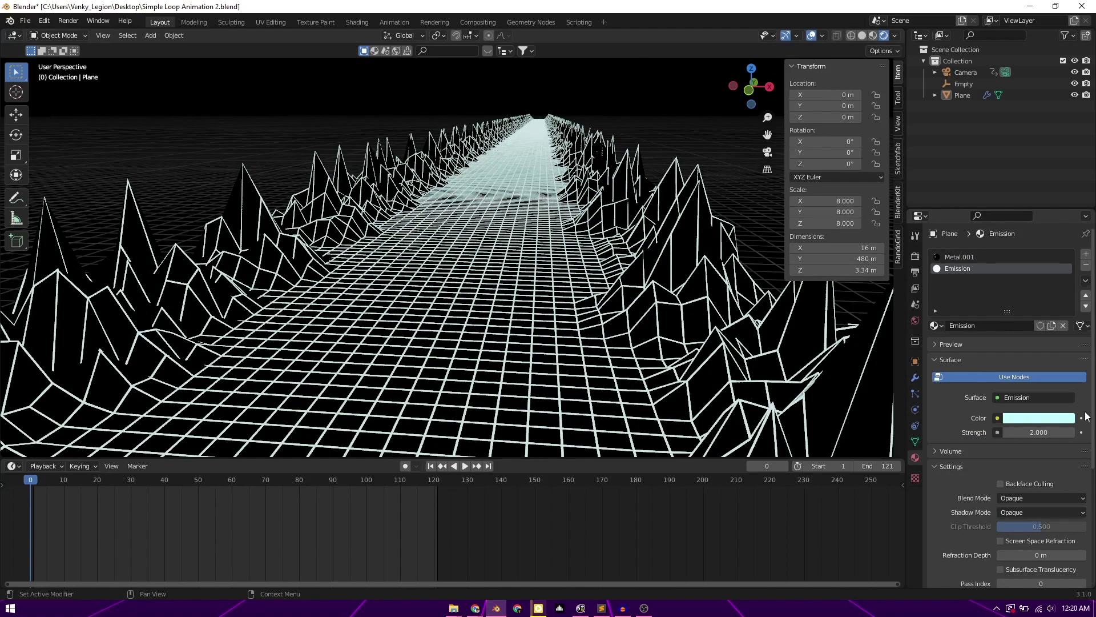
left_click(1036, 432)
type("1")
key("Return")
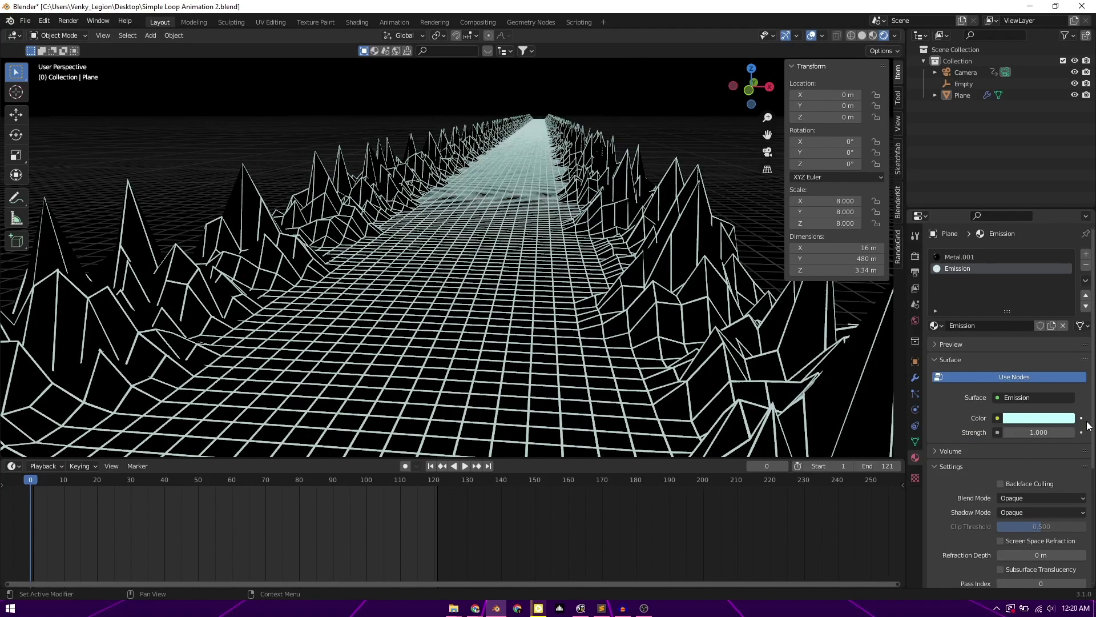
left_click(768, 152)
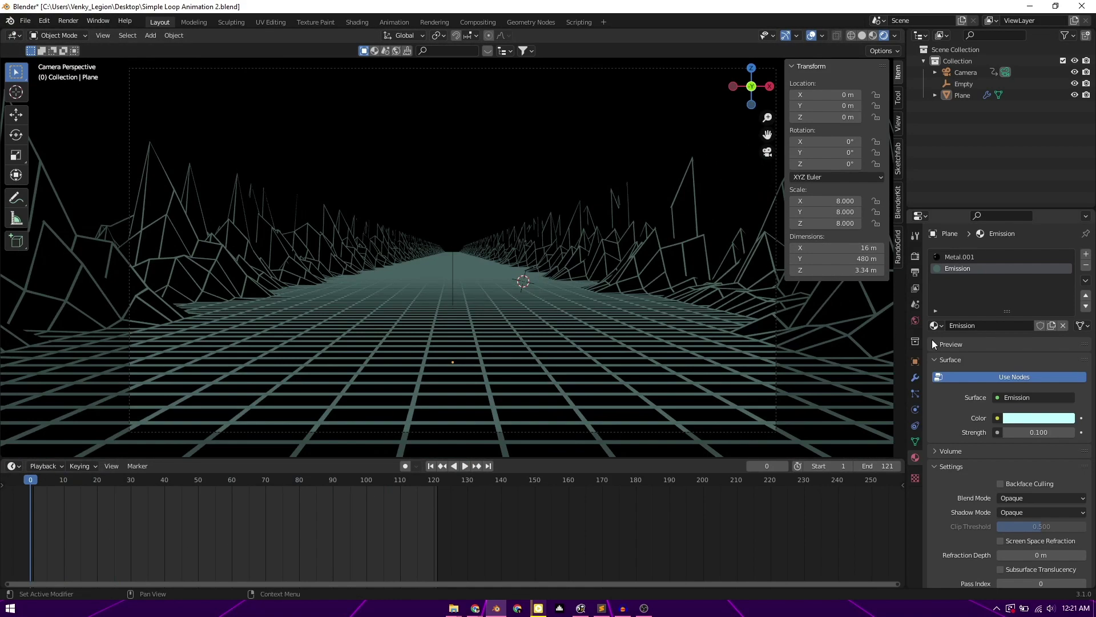
left_click(916, 378)
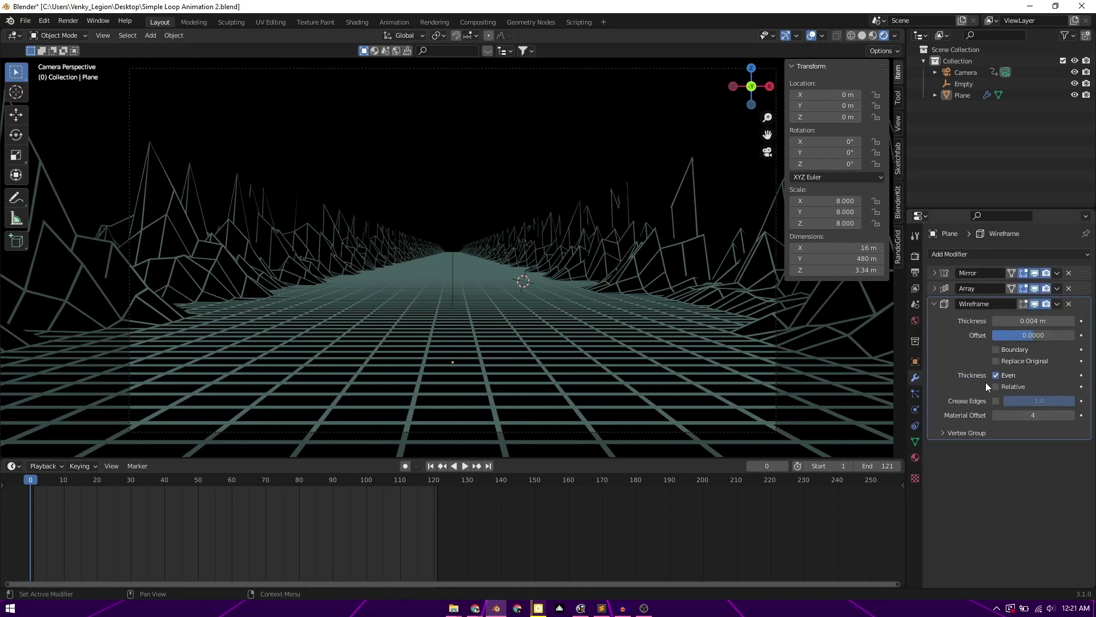
scroll(300, 326, "down", 2)
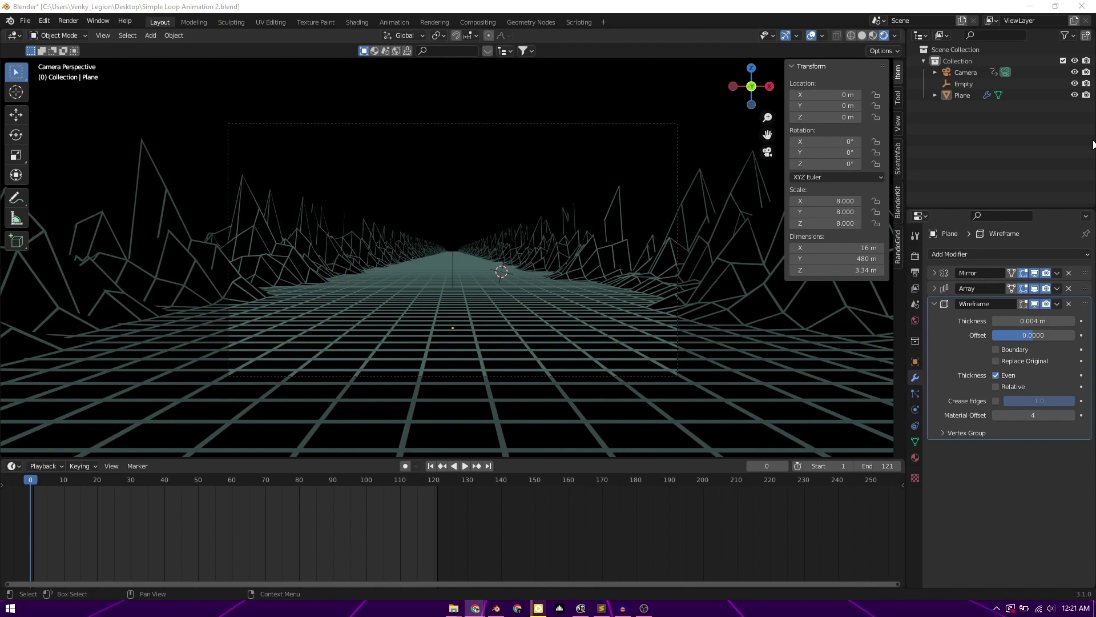
middle_click_drag(543, 217, 574, 243)
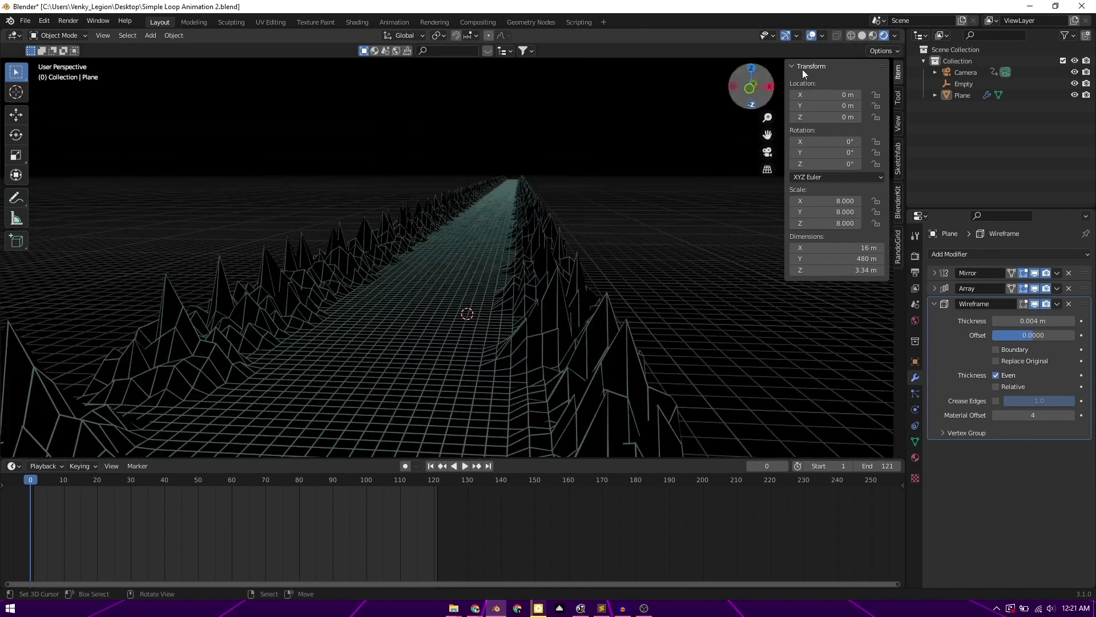
Hide the viewport overlays and browse Poly Haven's HDRI library
left_click(811, 36)
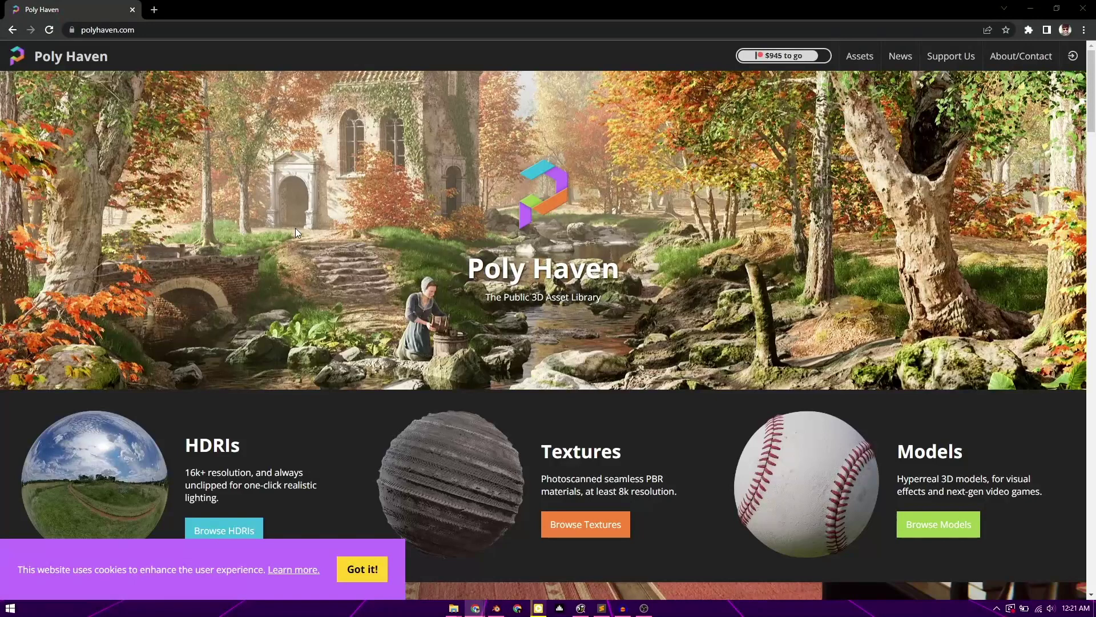
scroll(348, 318, "down", 2)
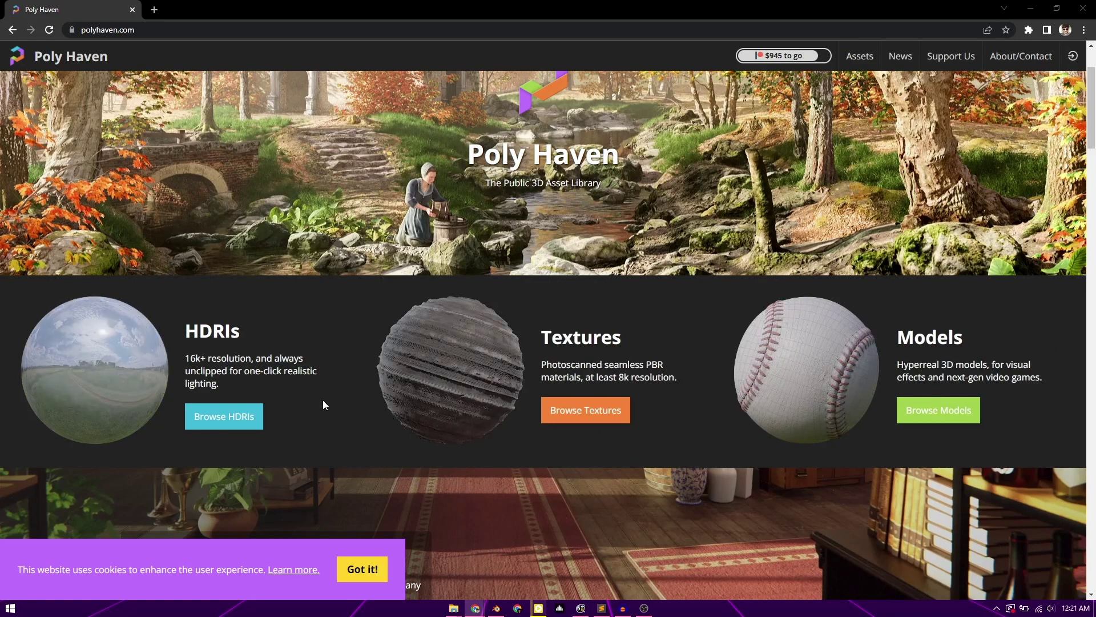
left_click(221, 423)
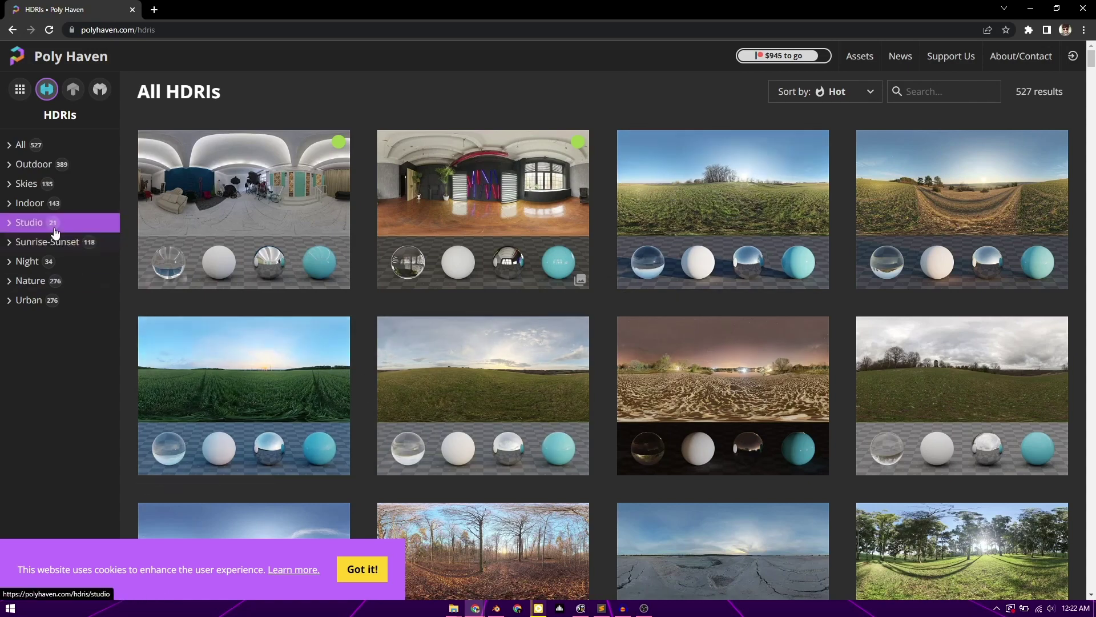
Filter to Skies HDRIs and download Shanghai Riverside as a 4K EXR
left_click(32, 188)
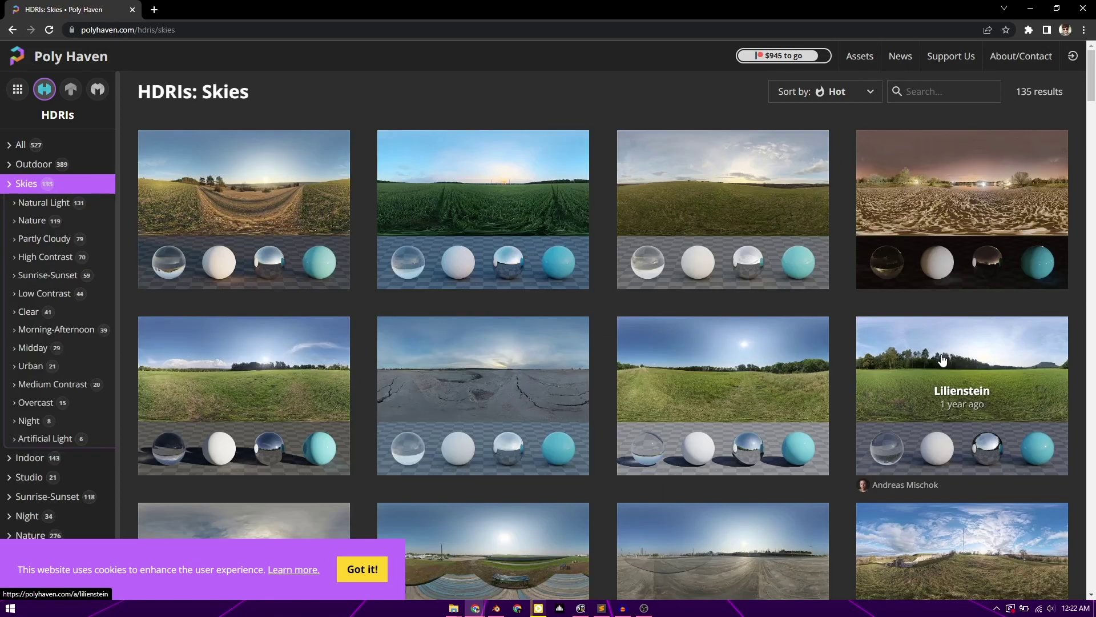
scroll(577, 401, "down", 1)
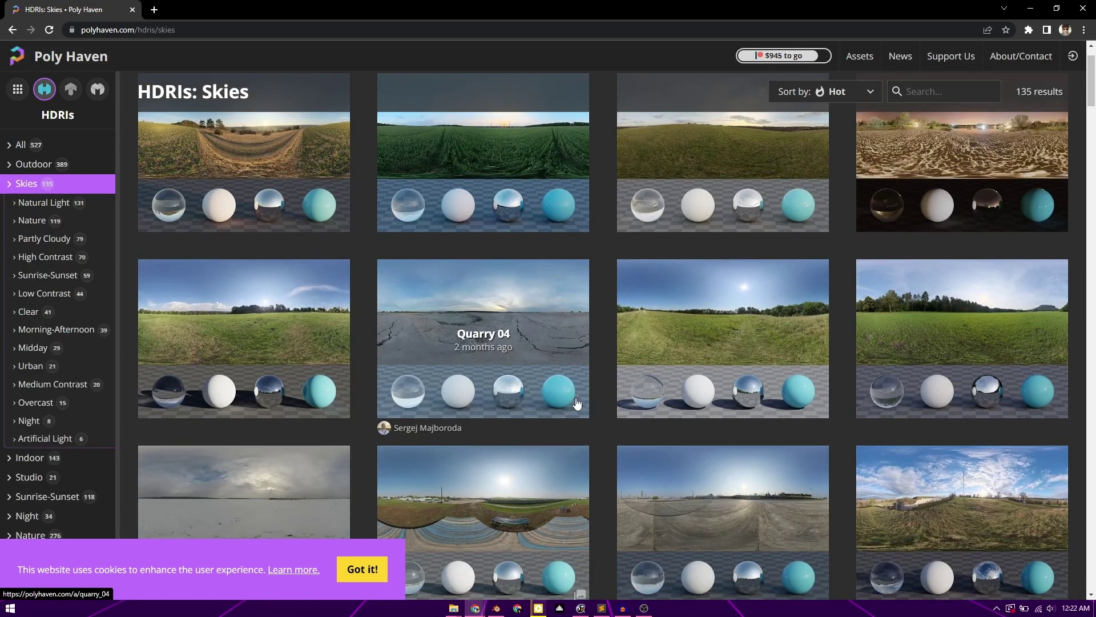
scroll(840, 474, "down", 2)
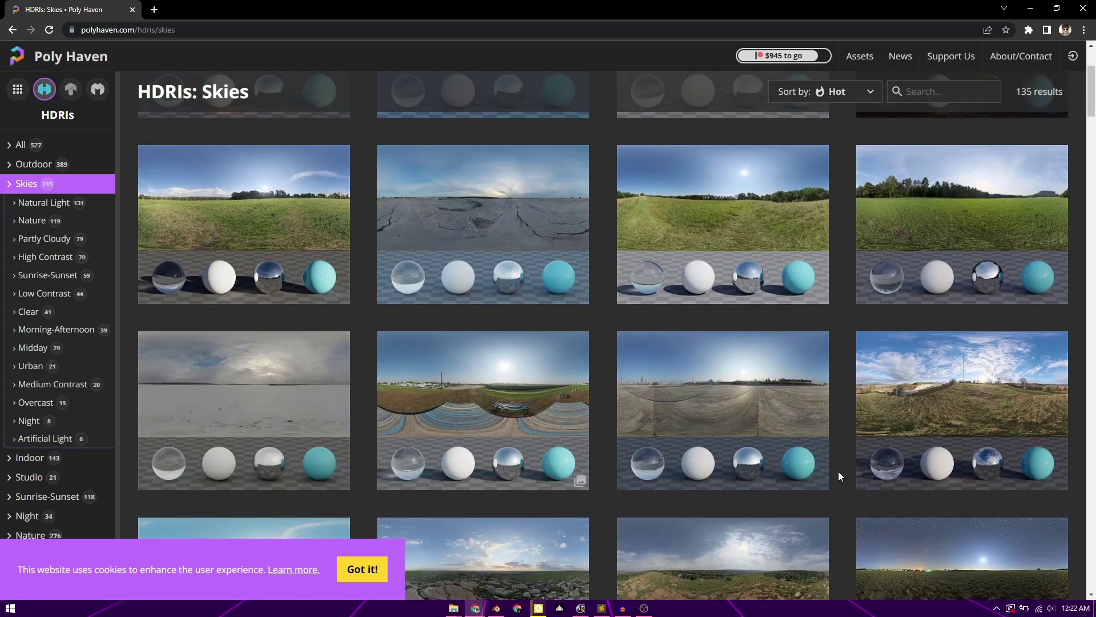
scroll(840, 470, "down", 3)
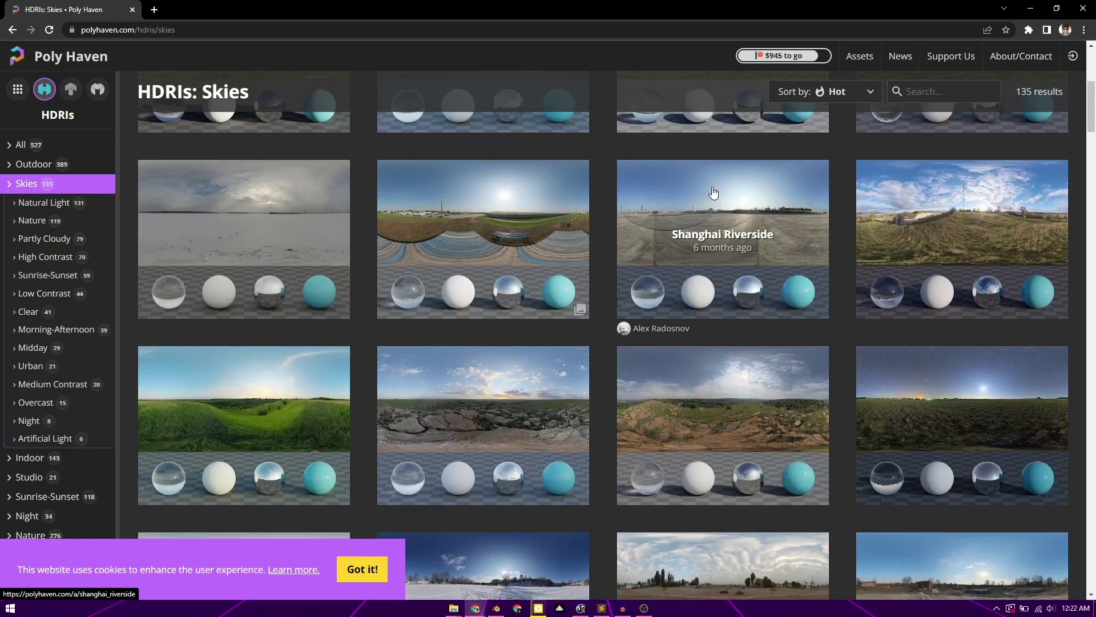
left_click(792, 195)
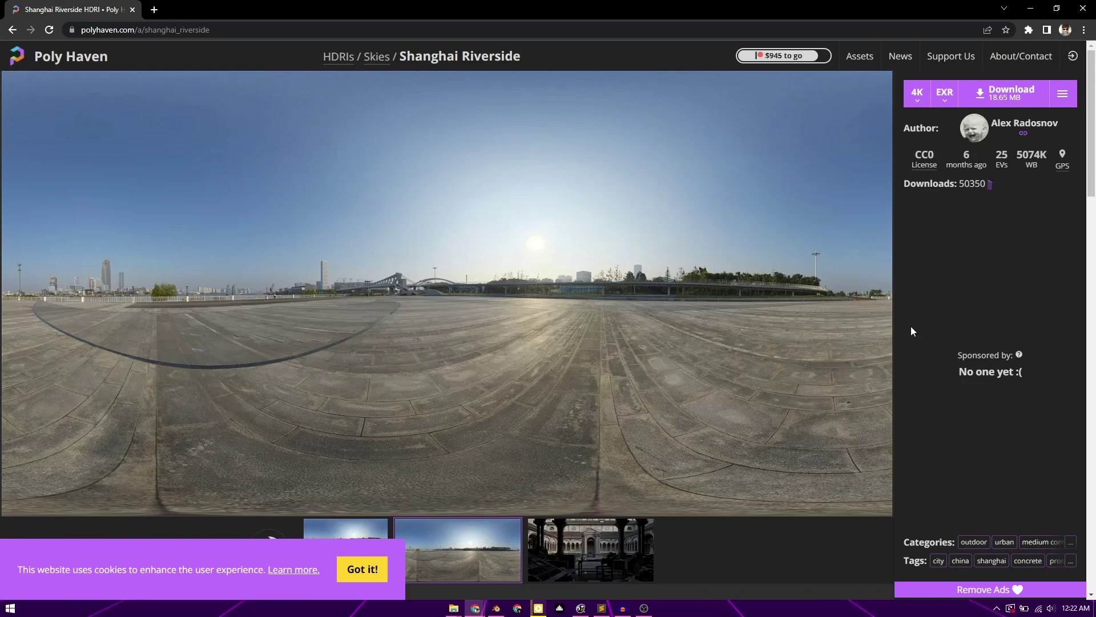
left_click(1004, 100)
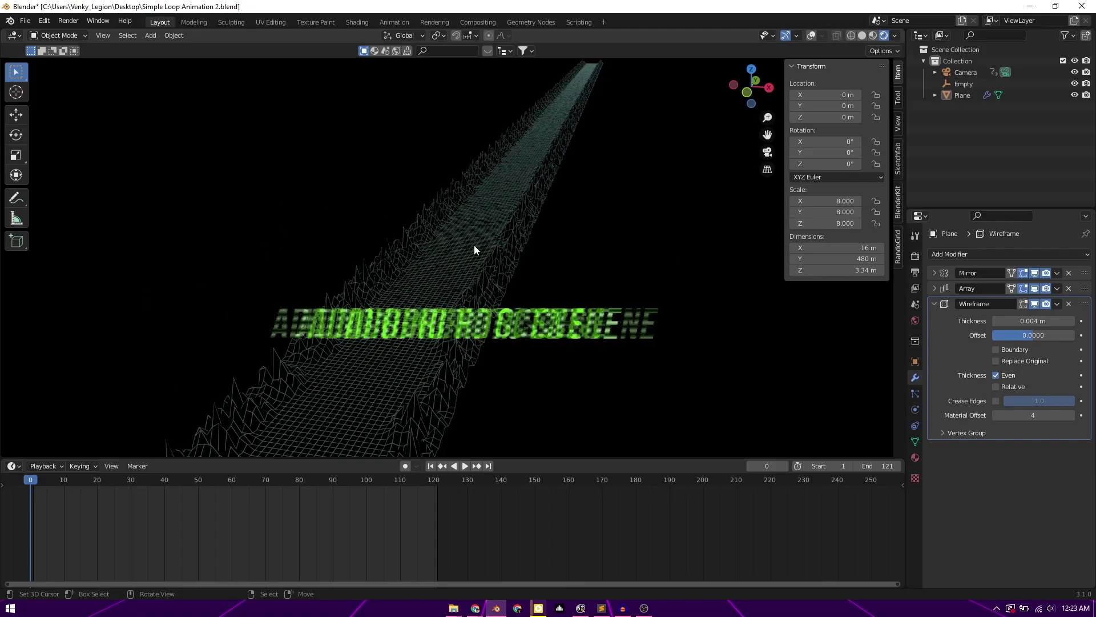
Set the World colour to an Environment Texture loaded with shanghai_riverside_4k.exr
scroll(602, 281, "up", 2)
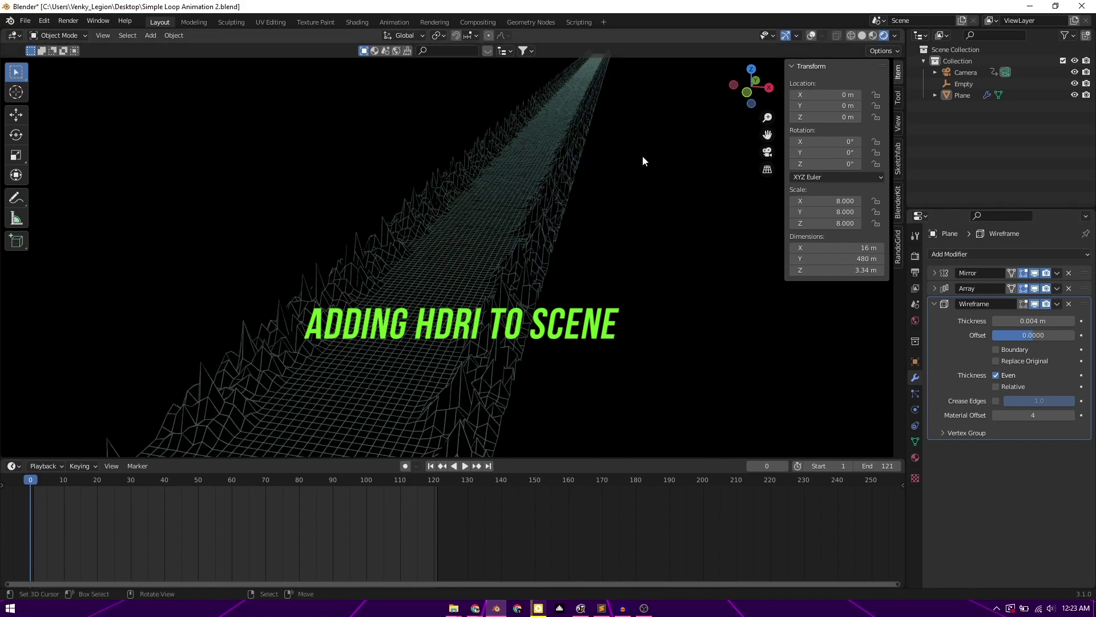
left_click(915, 321)
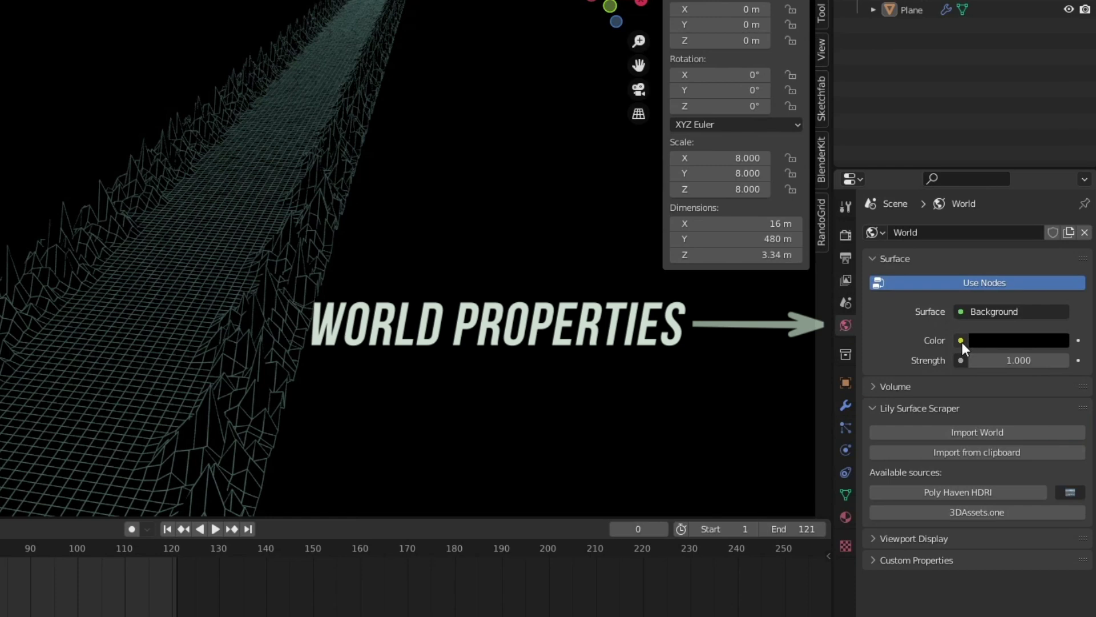
left_click(961, 341)
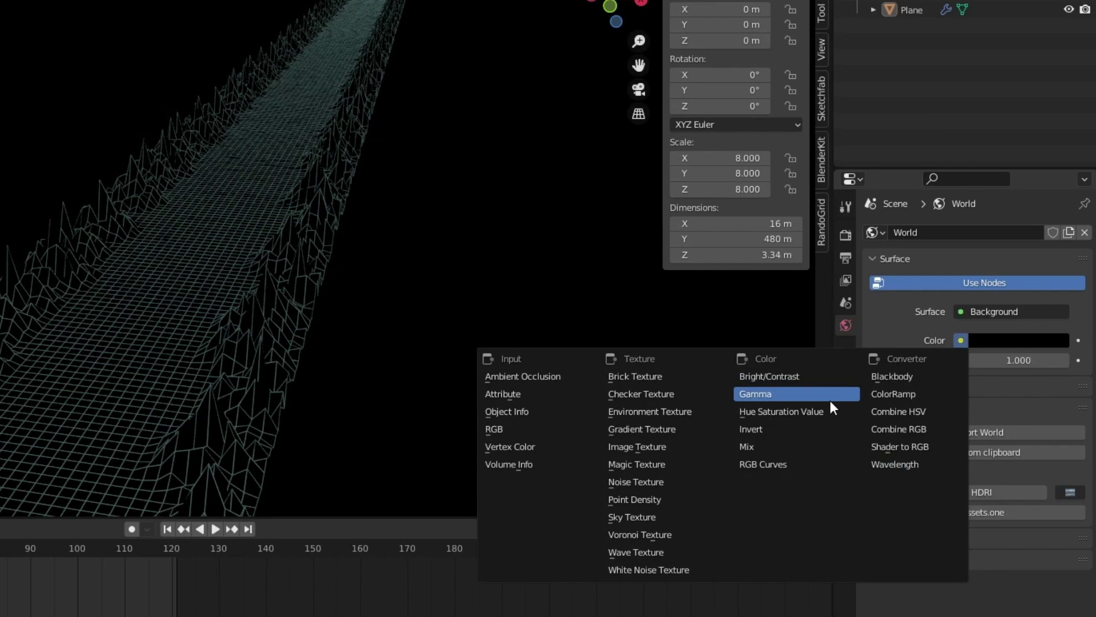
left_click(651, 411)
left_click(1045, 360)
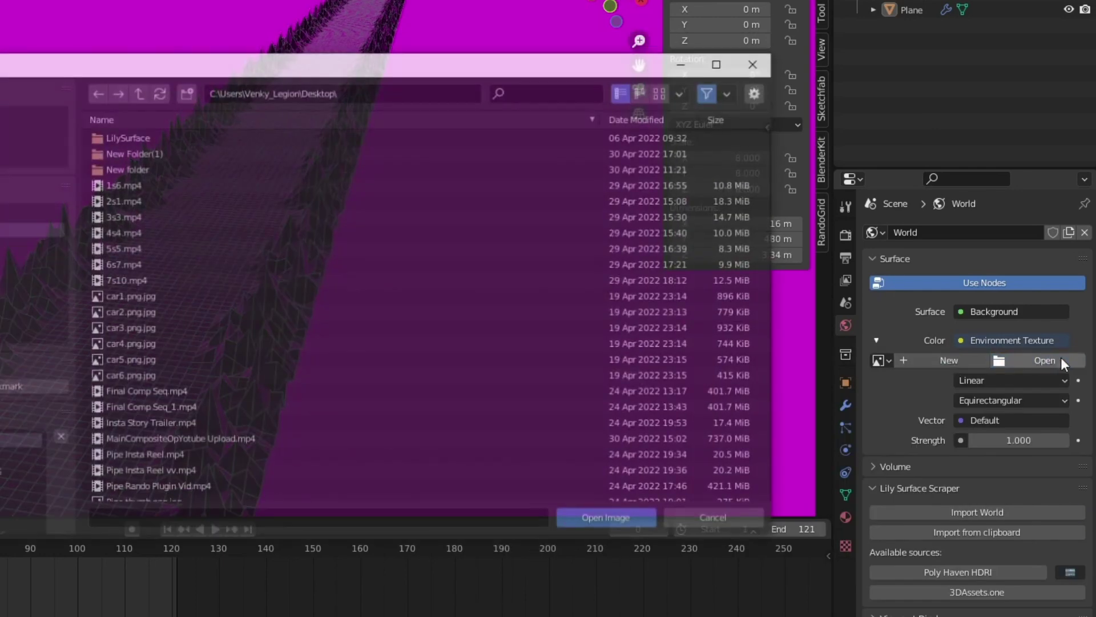
left_click(162, 480)
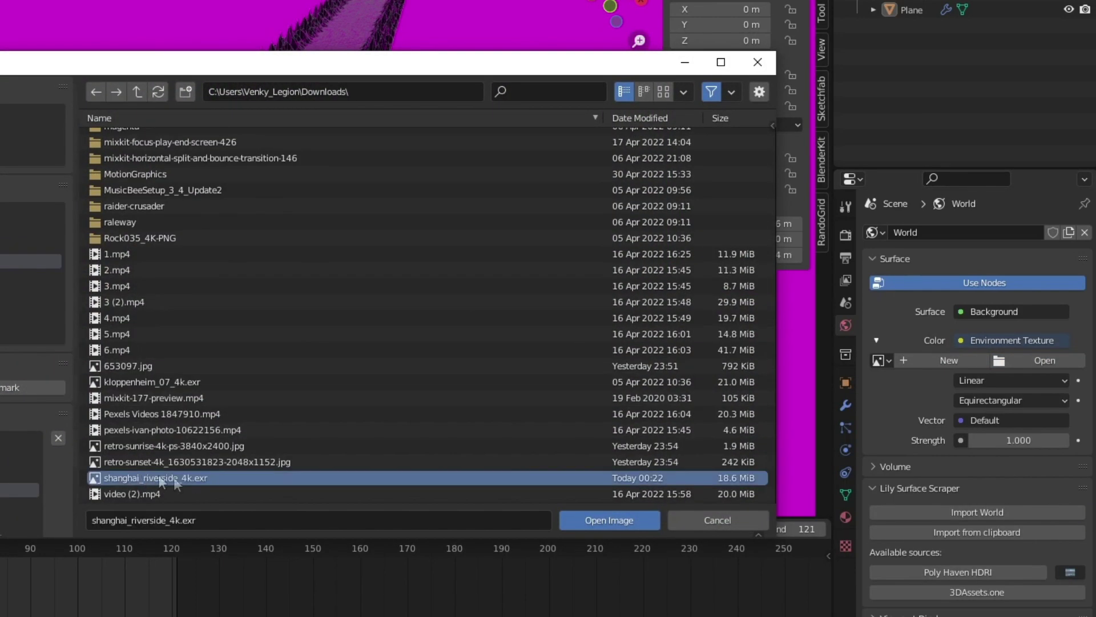
left_click(625, 518)
middle_click_drag(625, 309, 399, 364)
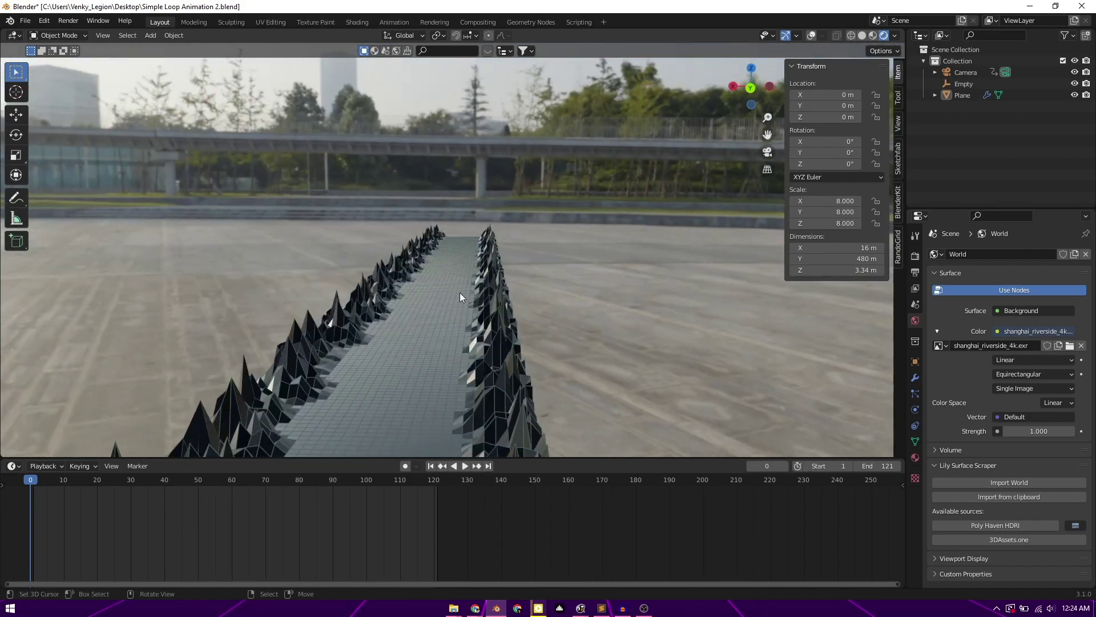
View the corridor against the riverside sky through the camera, then switch to the Shading workspace
scroll(418, 322, "up", 6)
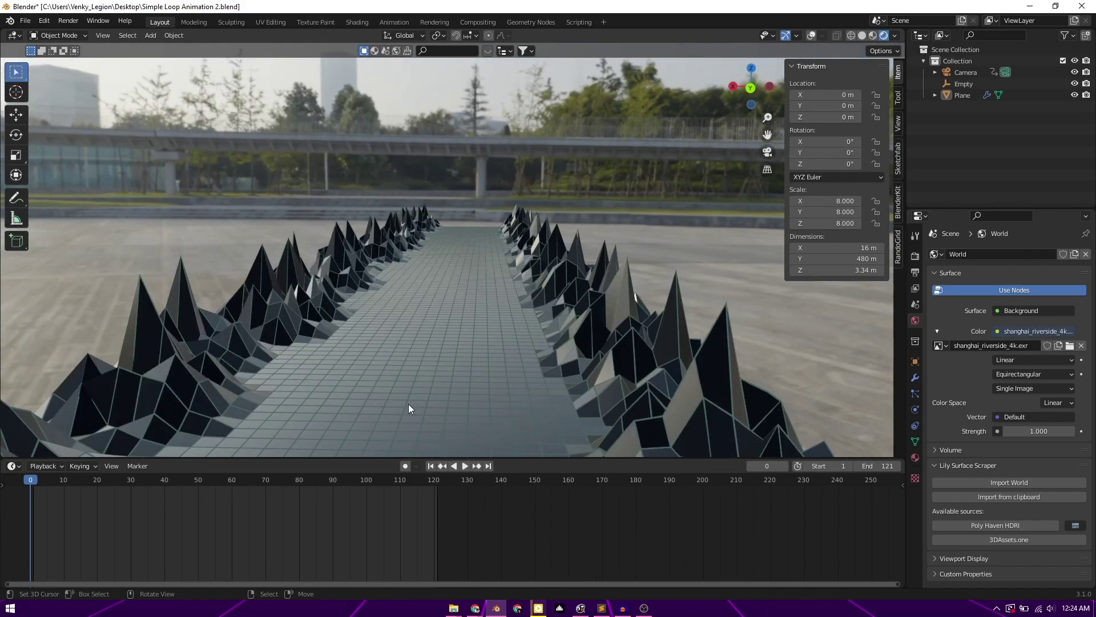
middle_click_drag(232, 94, 61, 331)
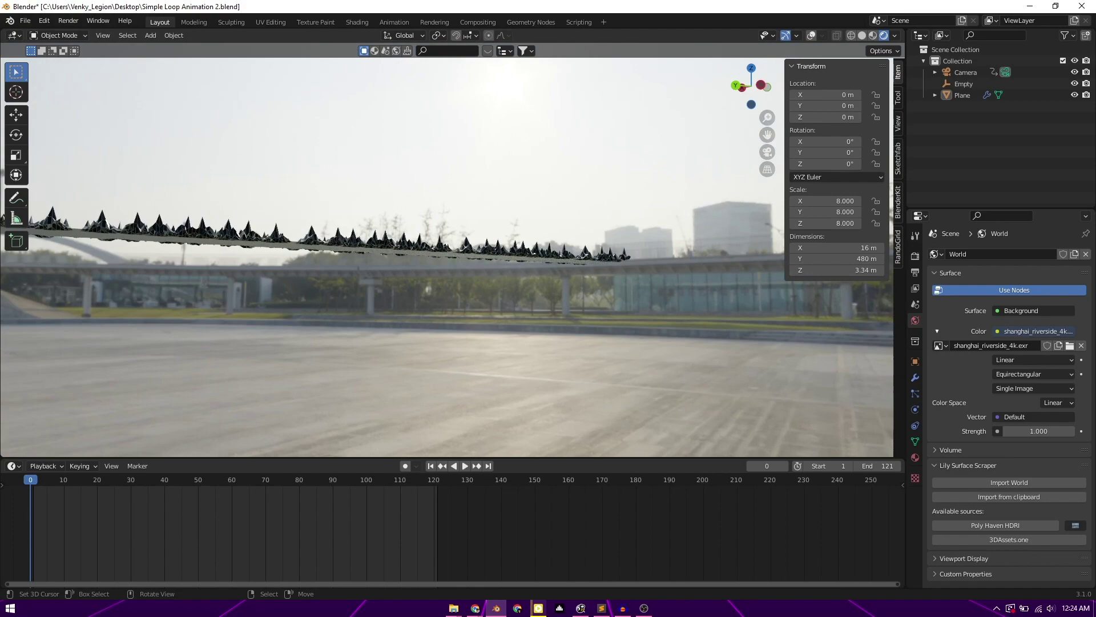
middle_click_drag(623, 196, 491, 349)
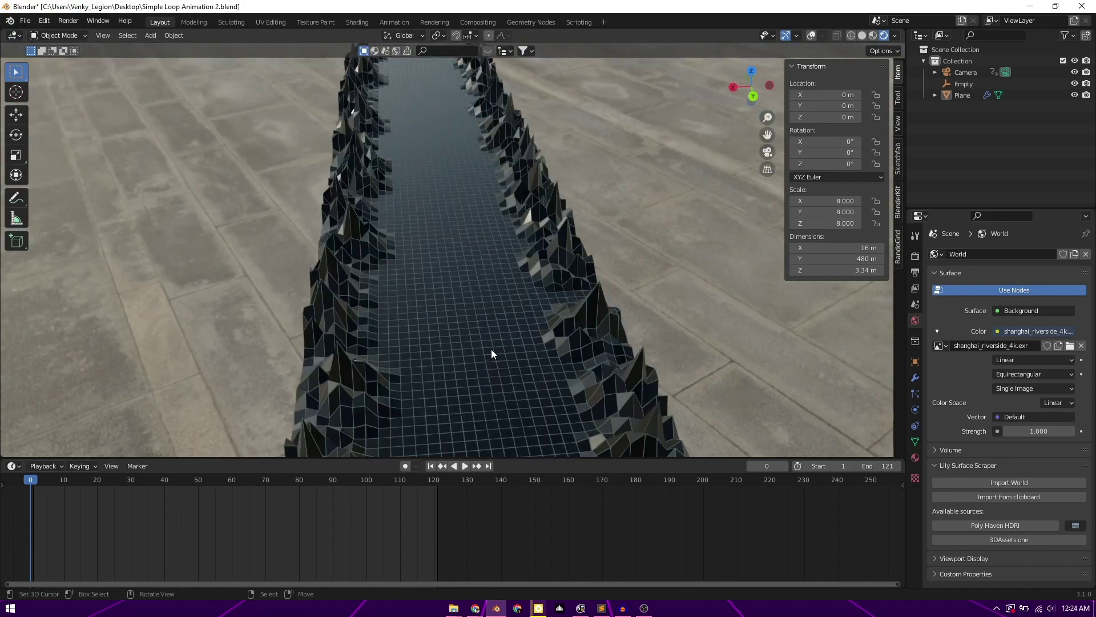
scroll(491, 349, "up", 3)
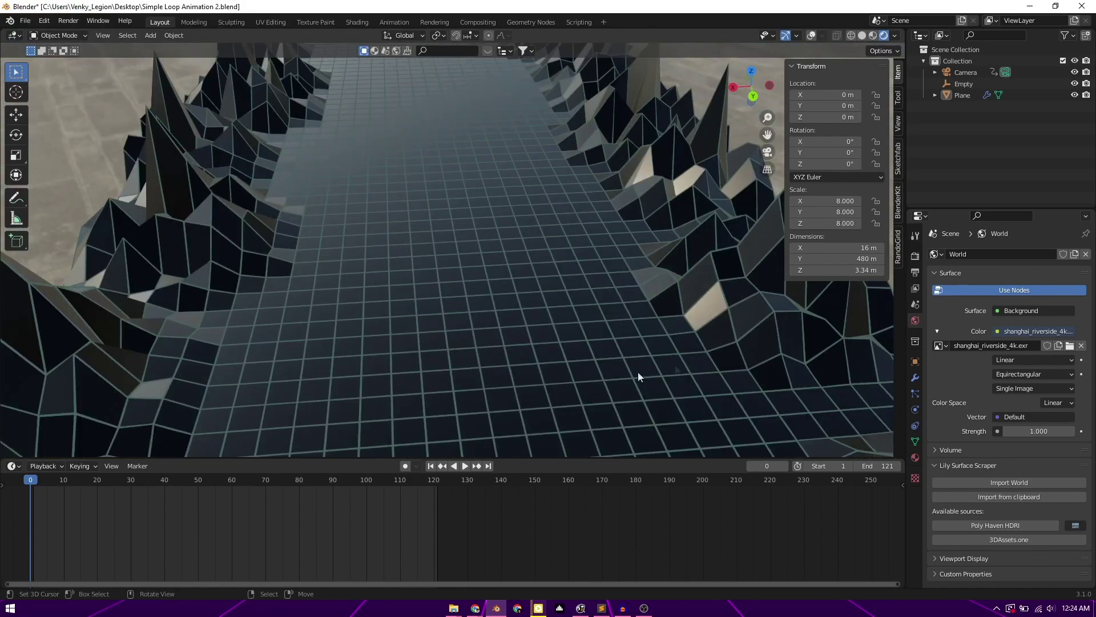
middle_click_drag(638, 371, 560, 325)
scroll(560, 326, "down", 3)
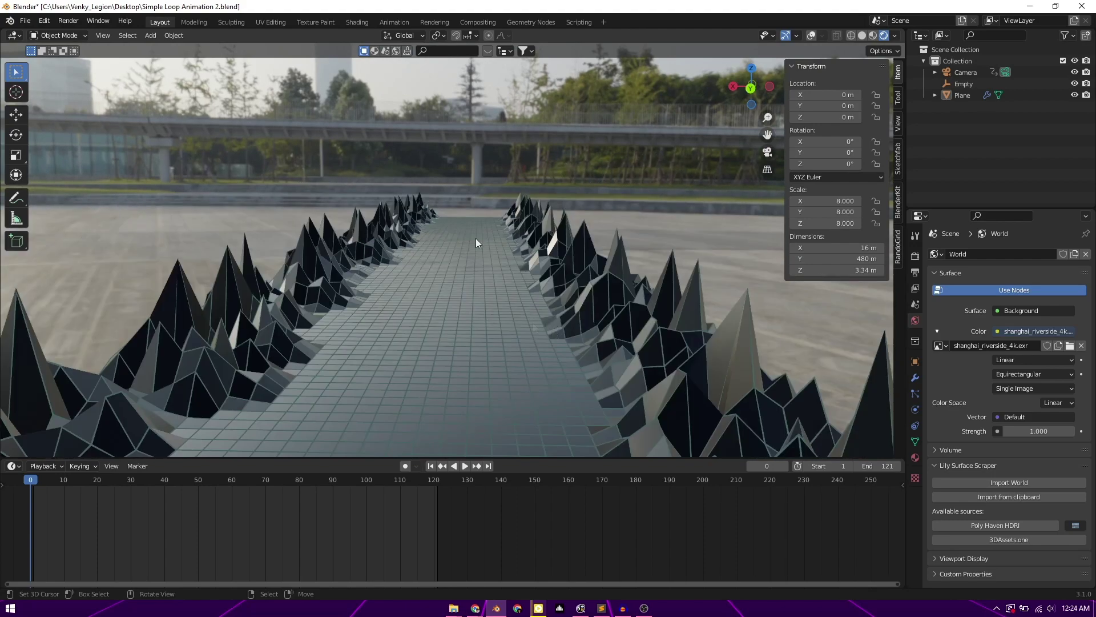
left_click(768, 152)
scroll(548, 319, "up", 7)
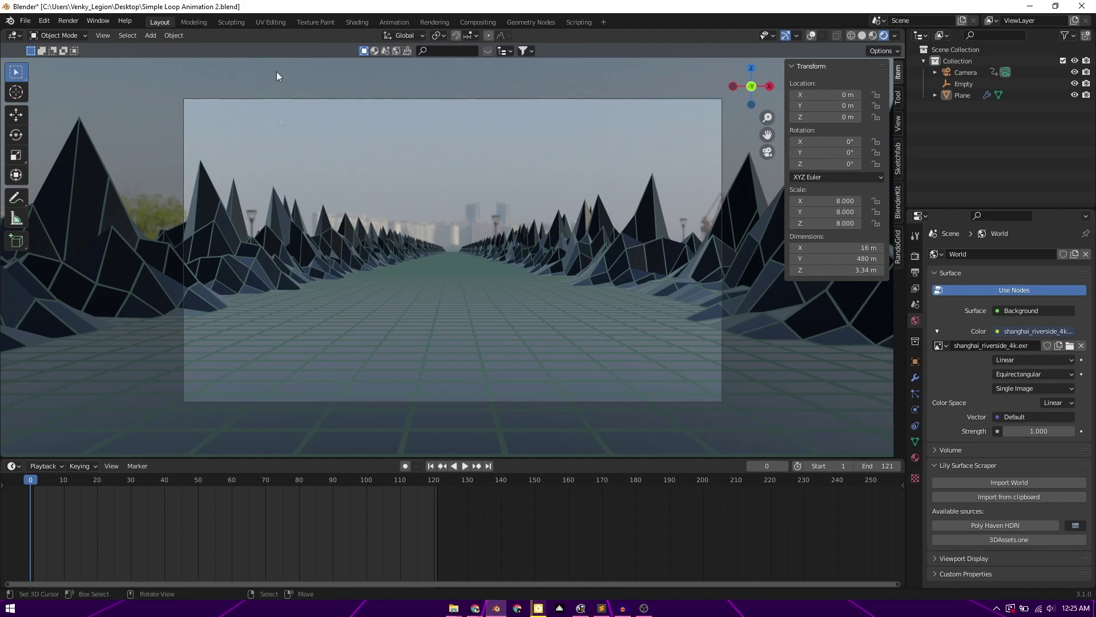
left_click(357, 22)
Switch the node editor to the World node tree and frame its nodes
middle_click_drag(554, 227, 605, 188)
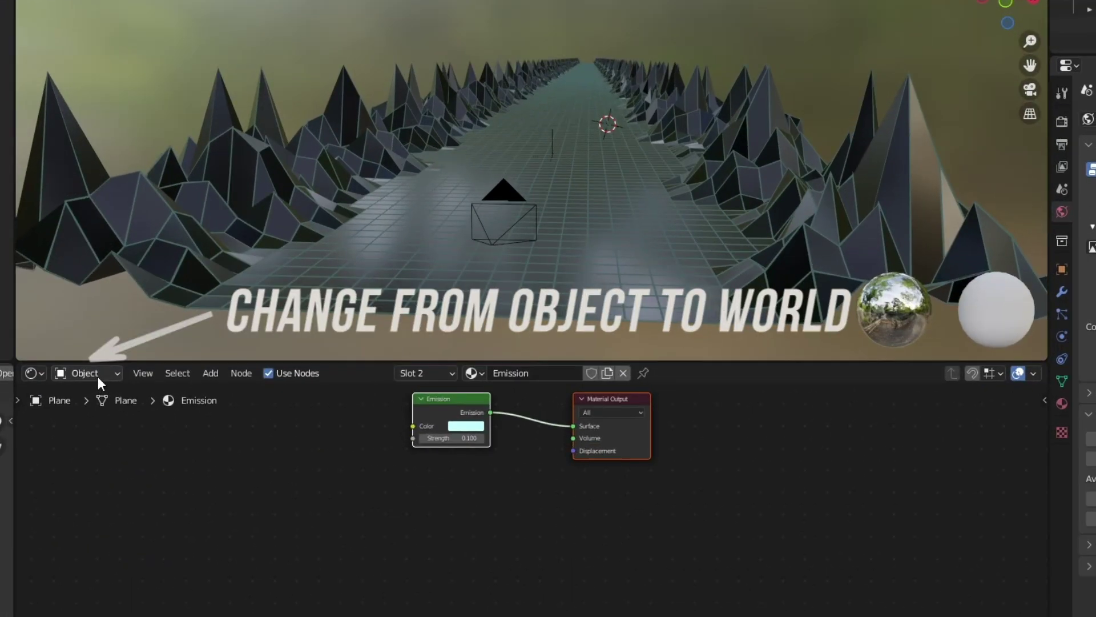
left_click(97, 375)
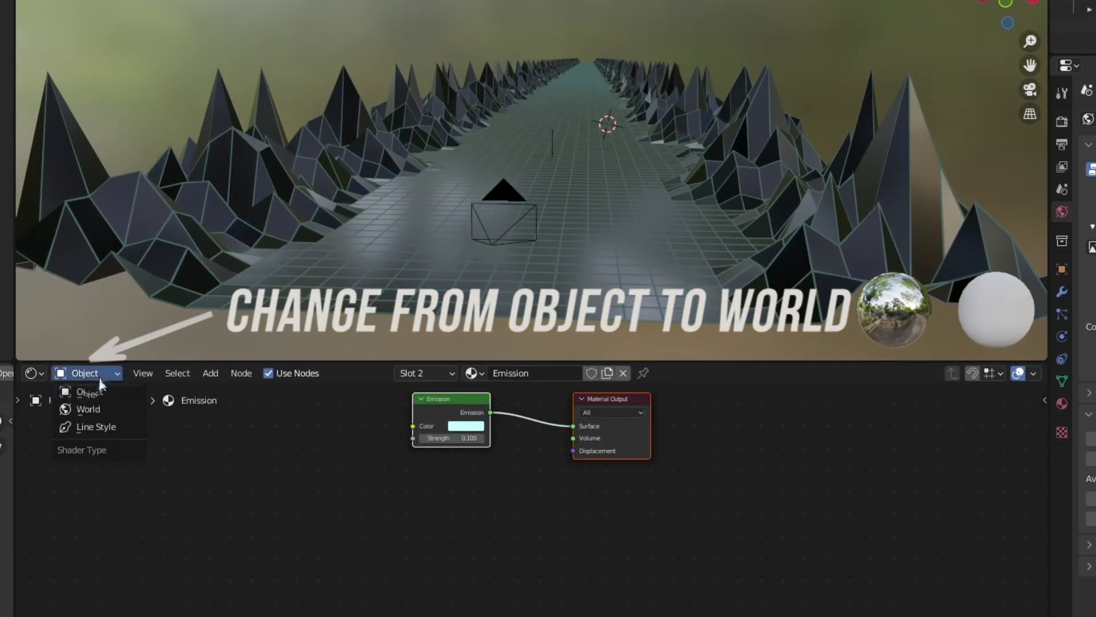
left_click(96, 409)
scroll(327, 470, "up", 3)
middle_click_drag(406, 458, 600, 614)
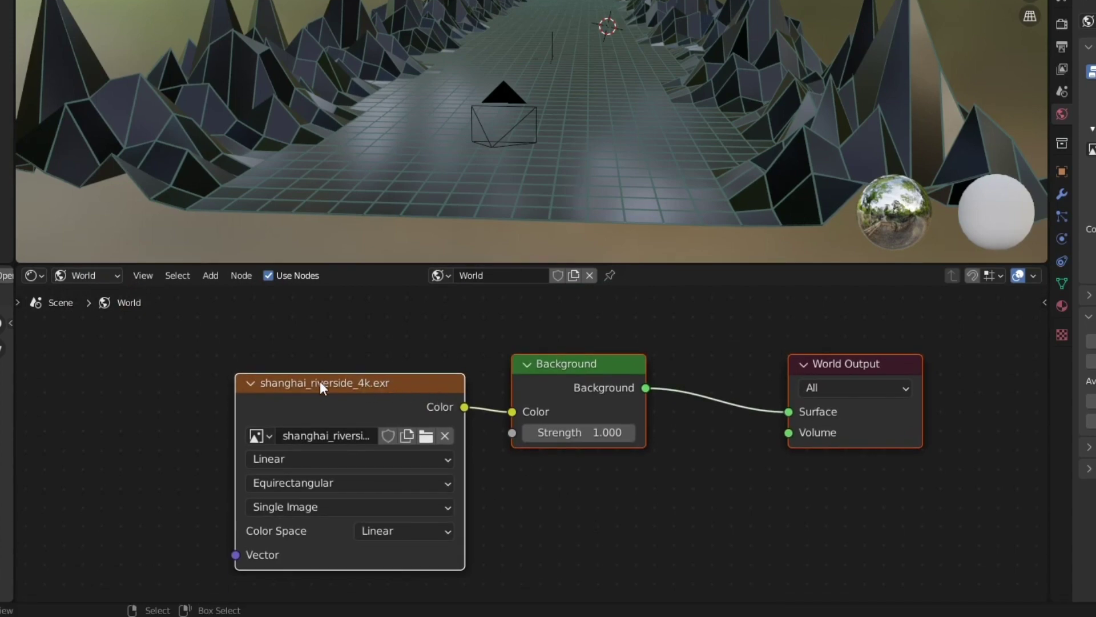
Add a Mapping node and connect its Vector output to the image's Vector input
key("shift+a")
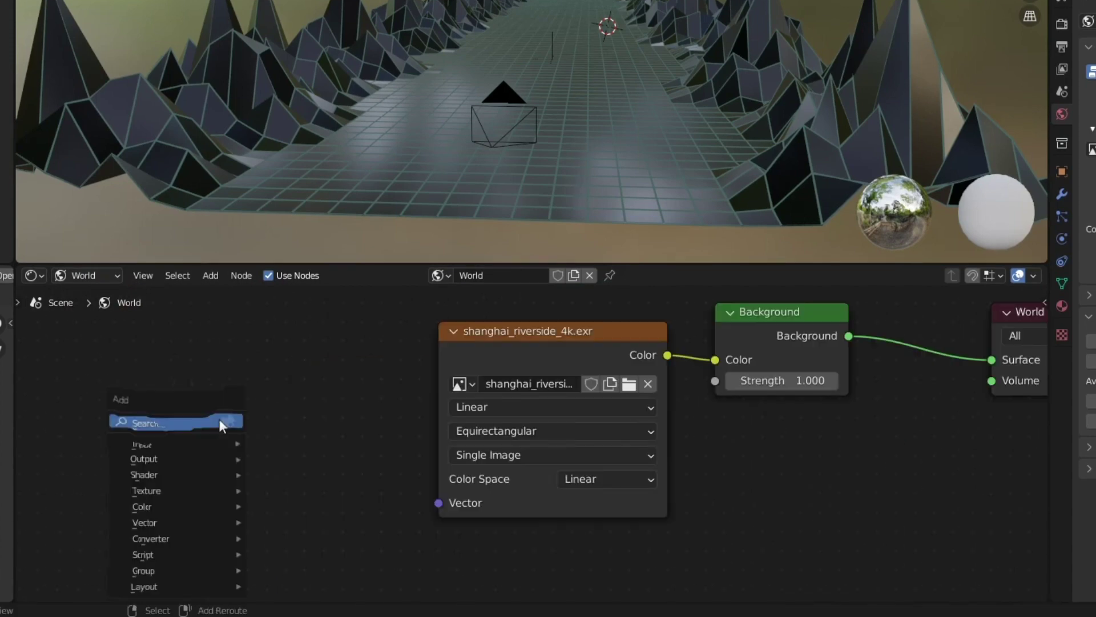
left_click(220, 418)
type("mapping")
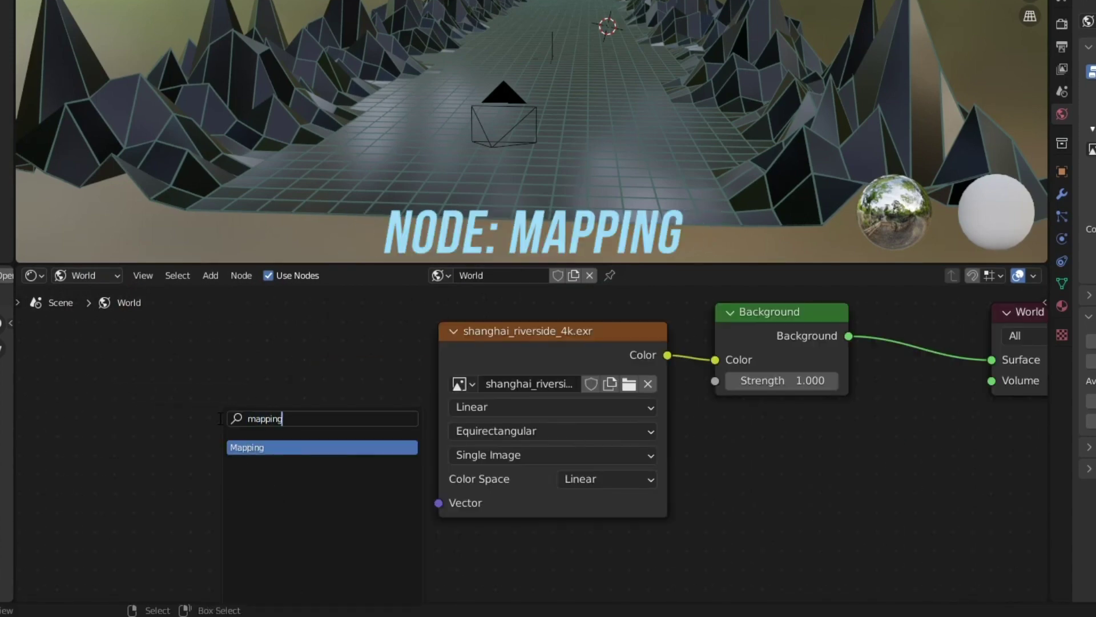
key("Return")
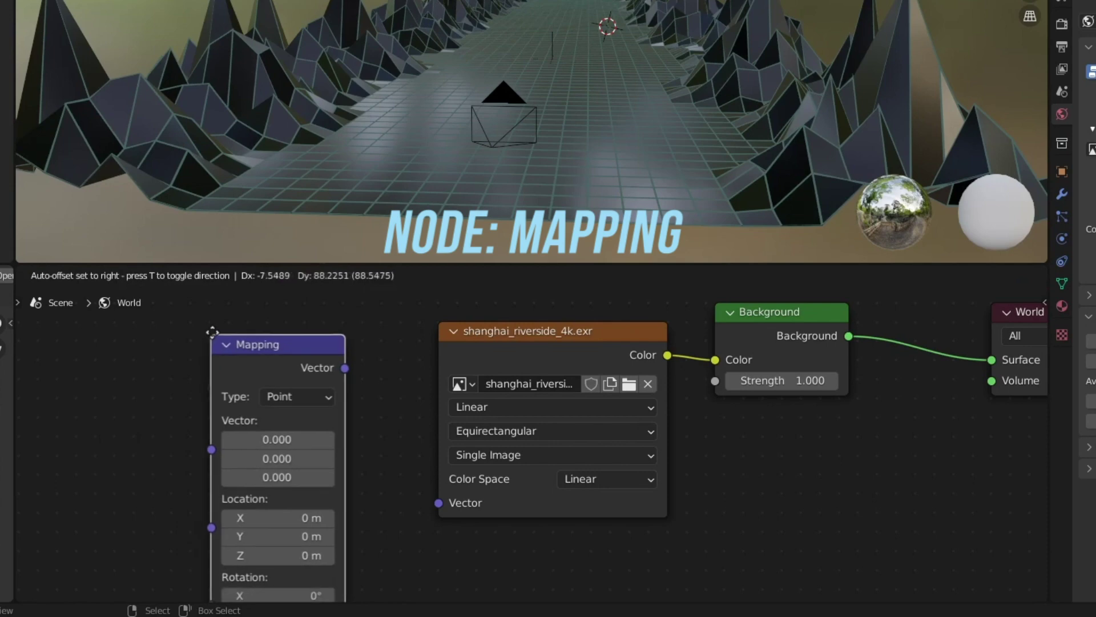
left_click(216, 315)
middle_click_drag(421, 571, 425, 531)
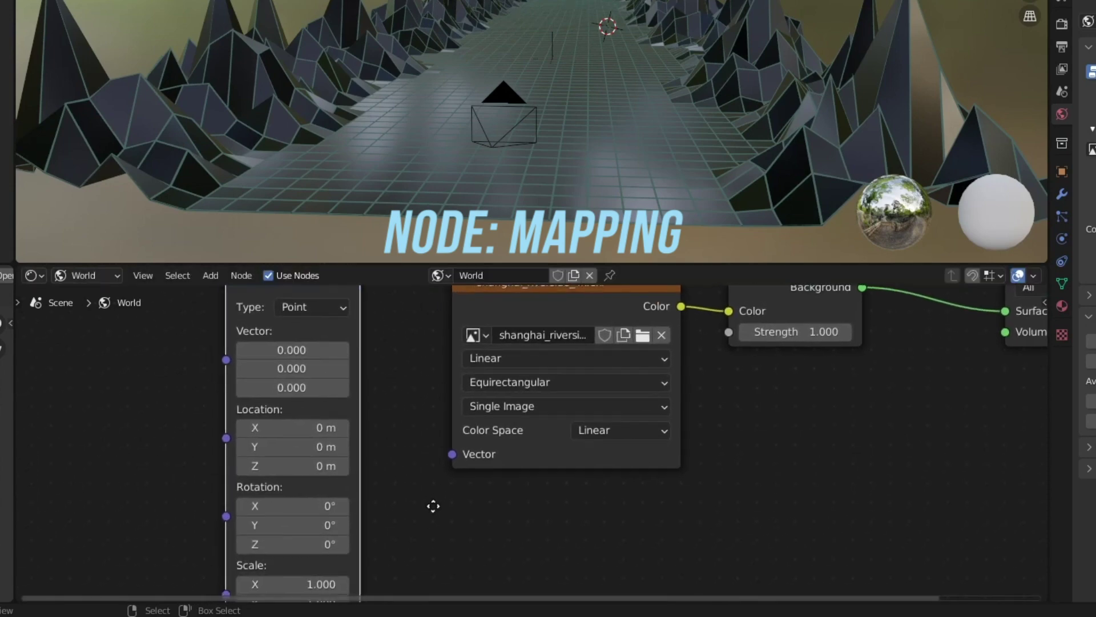
scroll(434, 507, "down", 1)
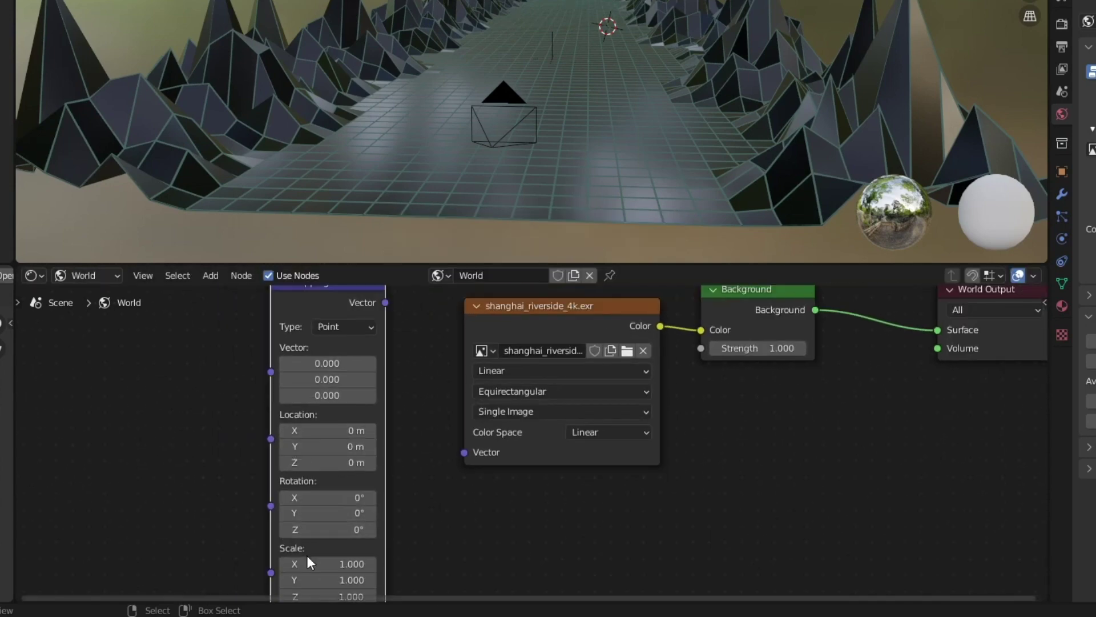
left_click_drag(406, 358, 464, 452)
middle_click_drag(100, 411, 212, 419)
Begin adding a Texture Coordinate node through the node search
key("shift+a")
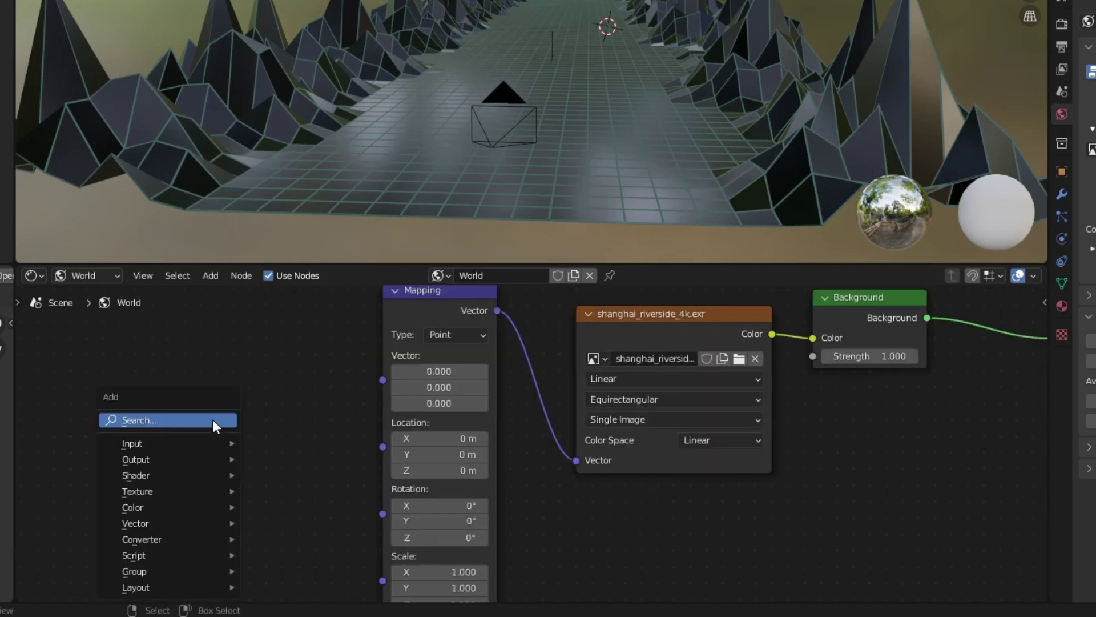
left_click(212, 419)
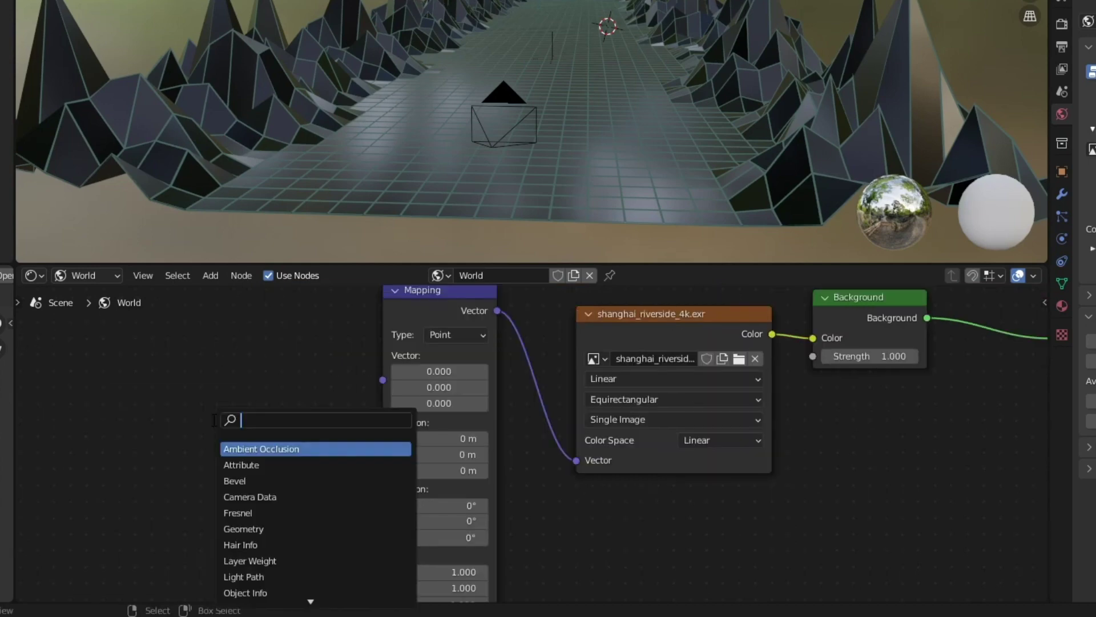
type("text")
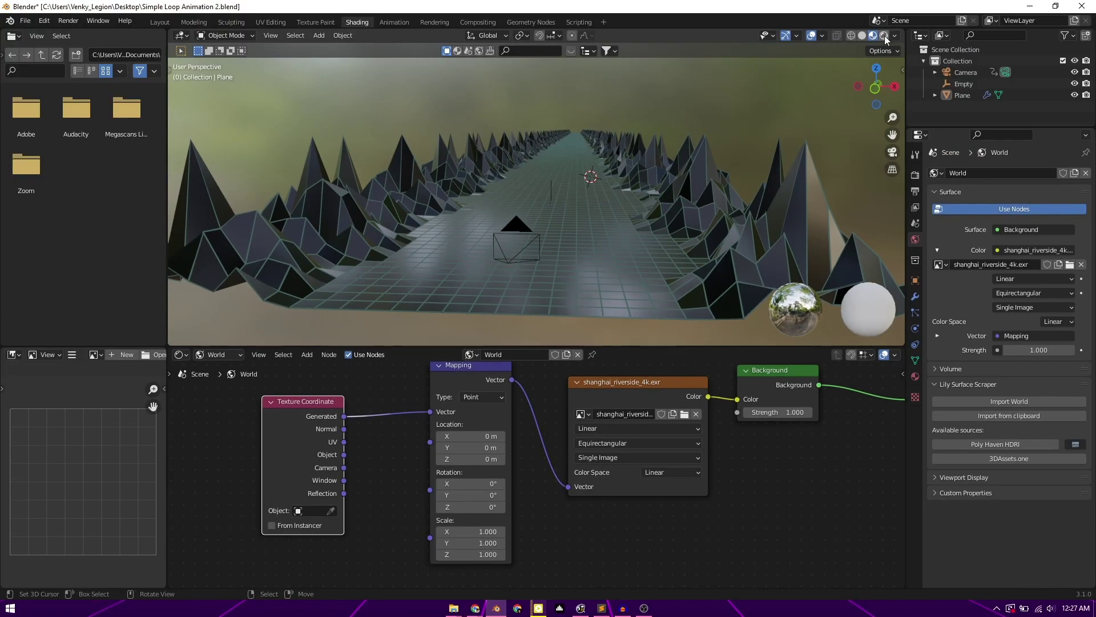
Switch to Rendered shading and set the Mapping location to -2.4, -1.6, 0.5
left_click(884, 36)
middle_click_drag(647, 194, 620, 197)
mouse_move(474, 436)
left_mouse_down()
mouse_move(457, 436)
mouse_move(486, 435)
left_mouse_up()
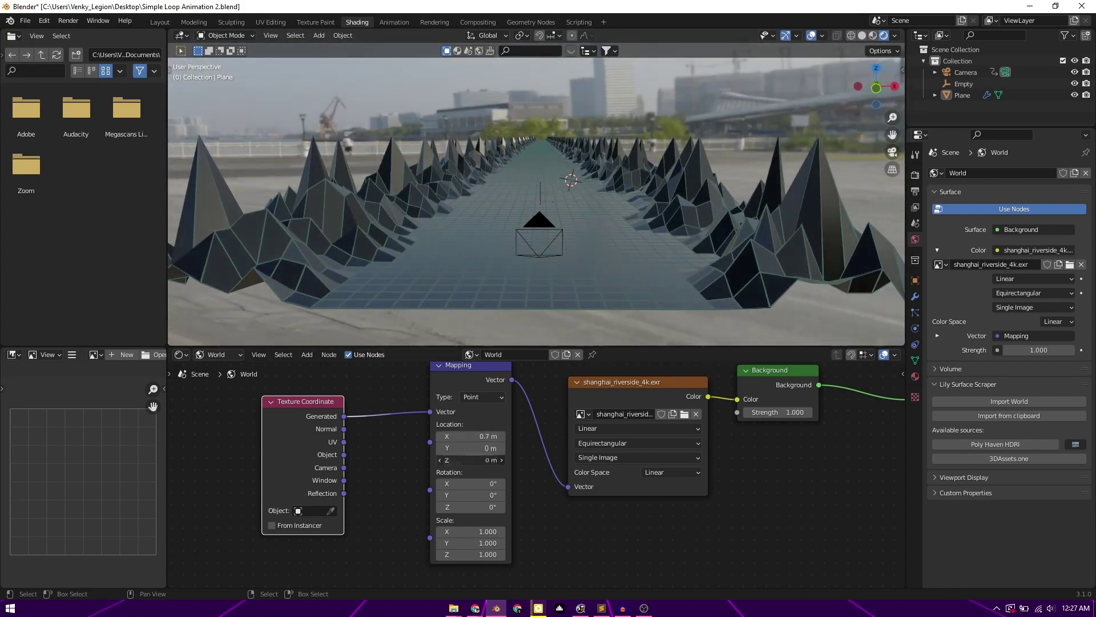
left_click_drag(471, 459, 475, 459)
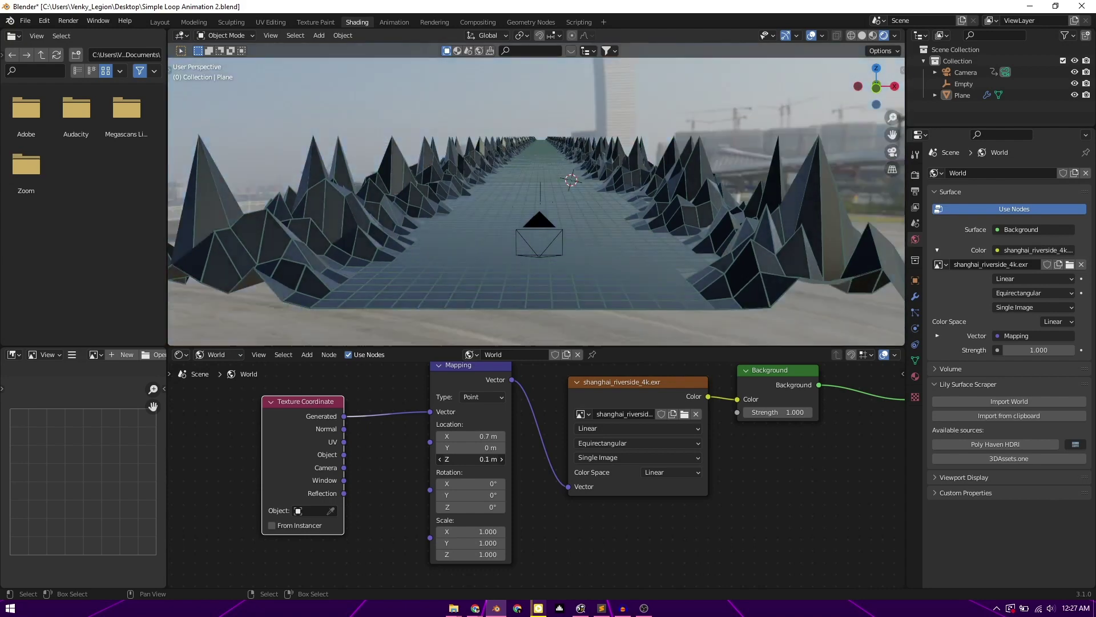
left_click_drag(467, 364, 375, 396)
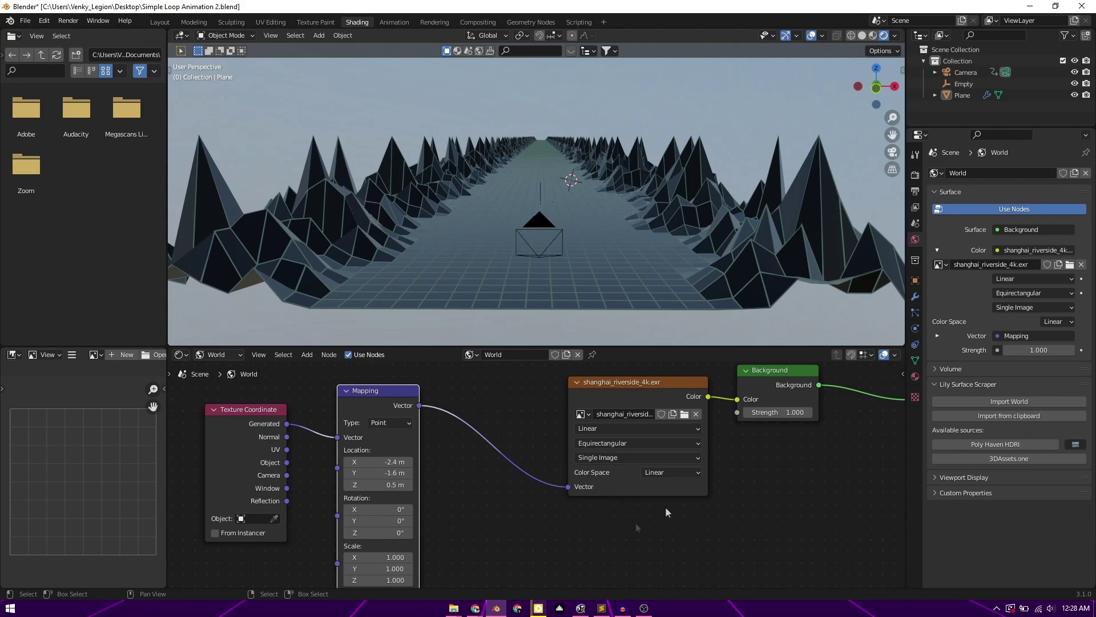
Rearrange the image and Background nodes to make room for a new node
left_click_drag(650, 384, 567, 384)
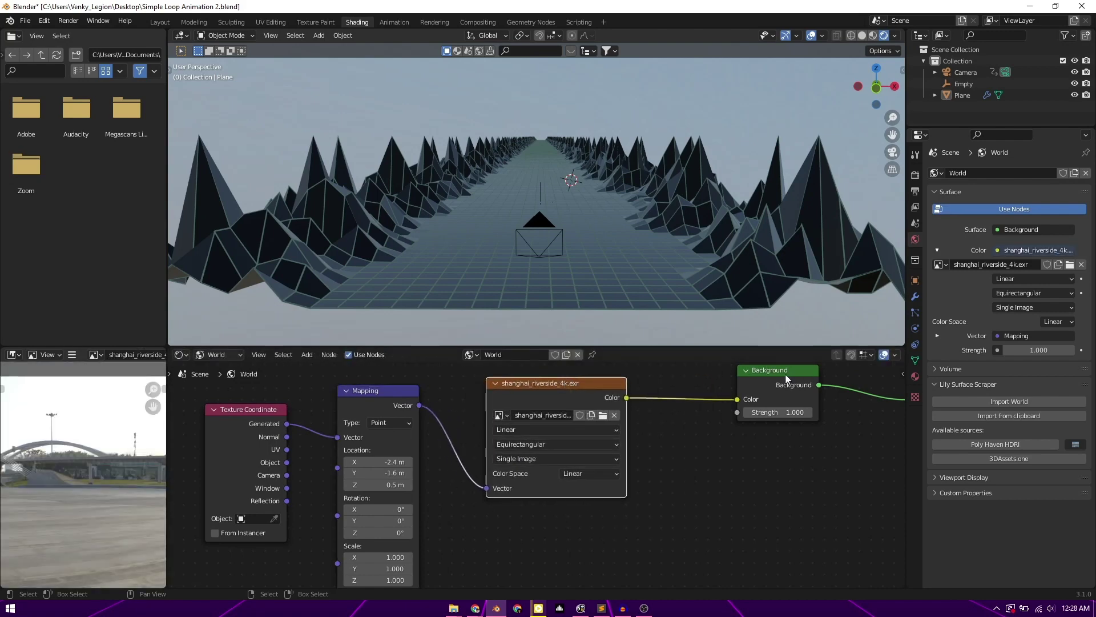
mouse_move(787, 378)
left_mouse_down()
mouse_move(722, 394)
mouse_move(789, 394)
left_mouse_up()
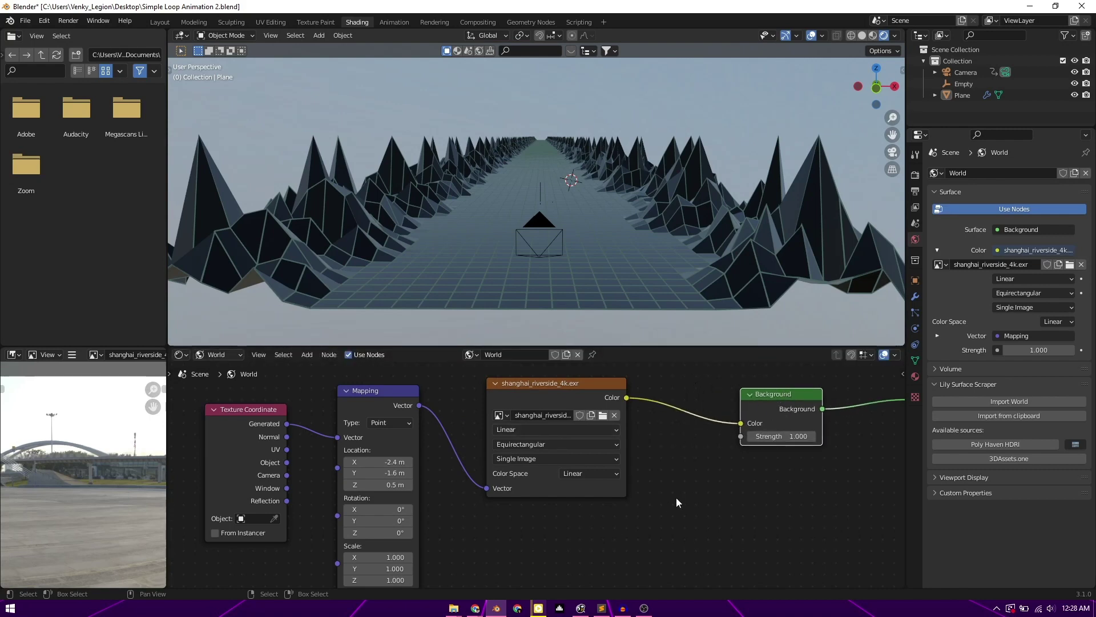
key("shift+a")
Insert a Hue Saturation Value node between the image Color and Background Color
type("hue")
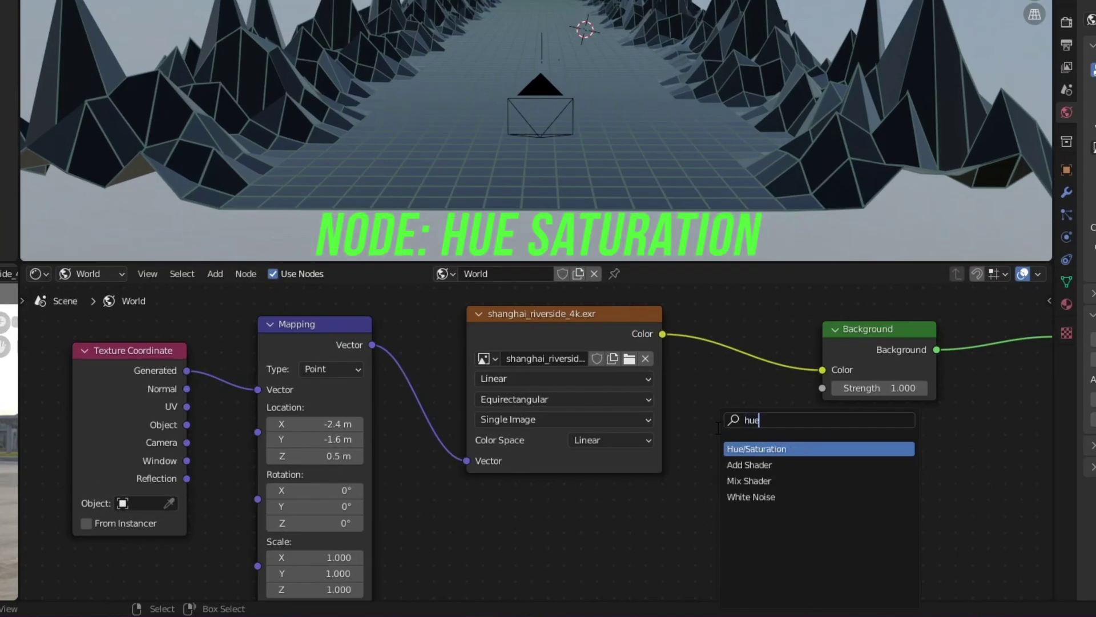
key("Return")
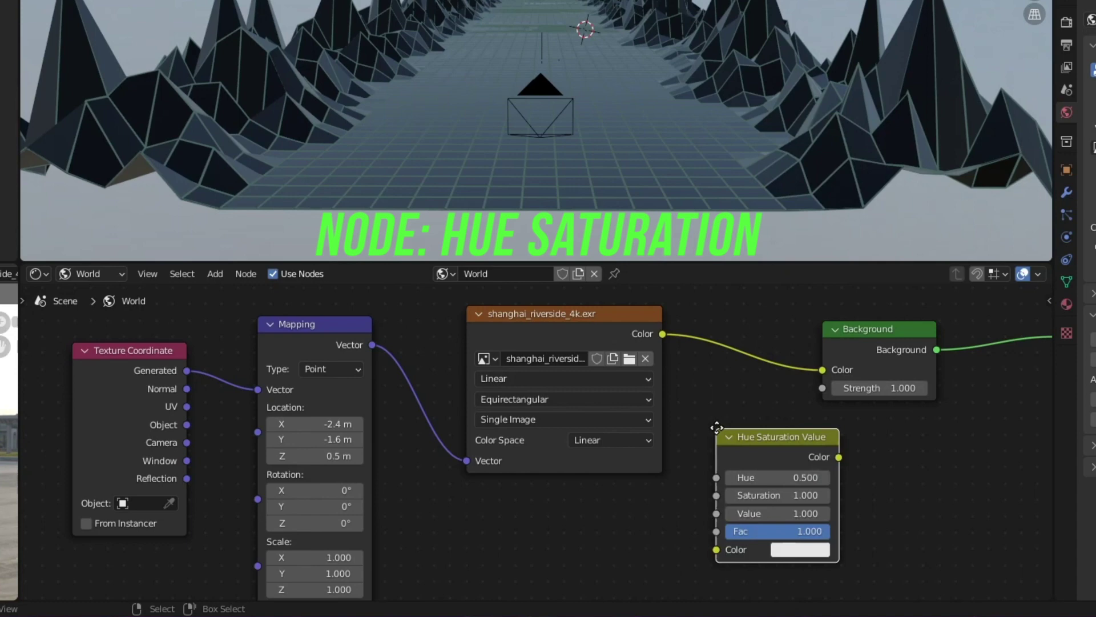
left_click(708, 428)
left_click_drag(662, 333, 692, 548)
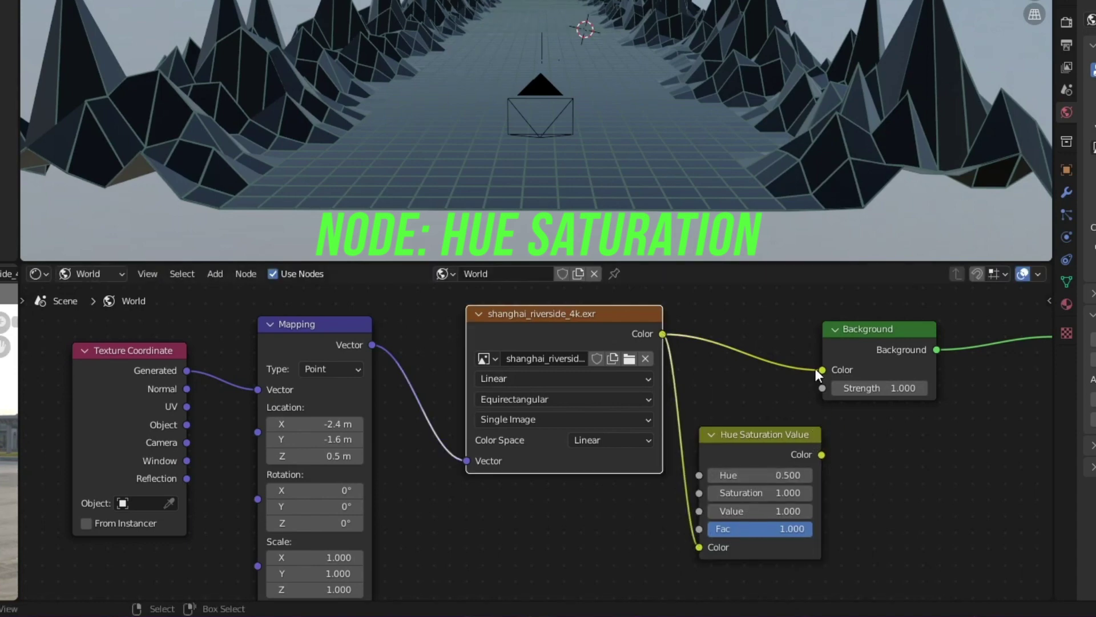
left_click_drag(821, 454, 822, 370)
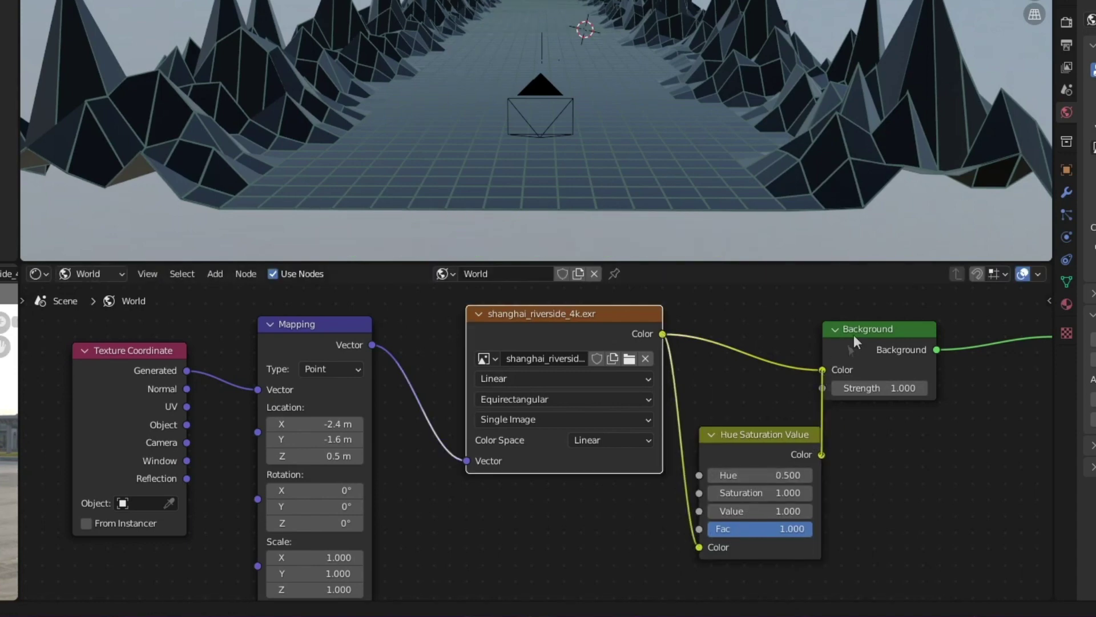
left_click_drag(818, 485, 819, 372)
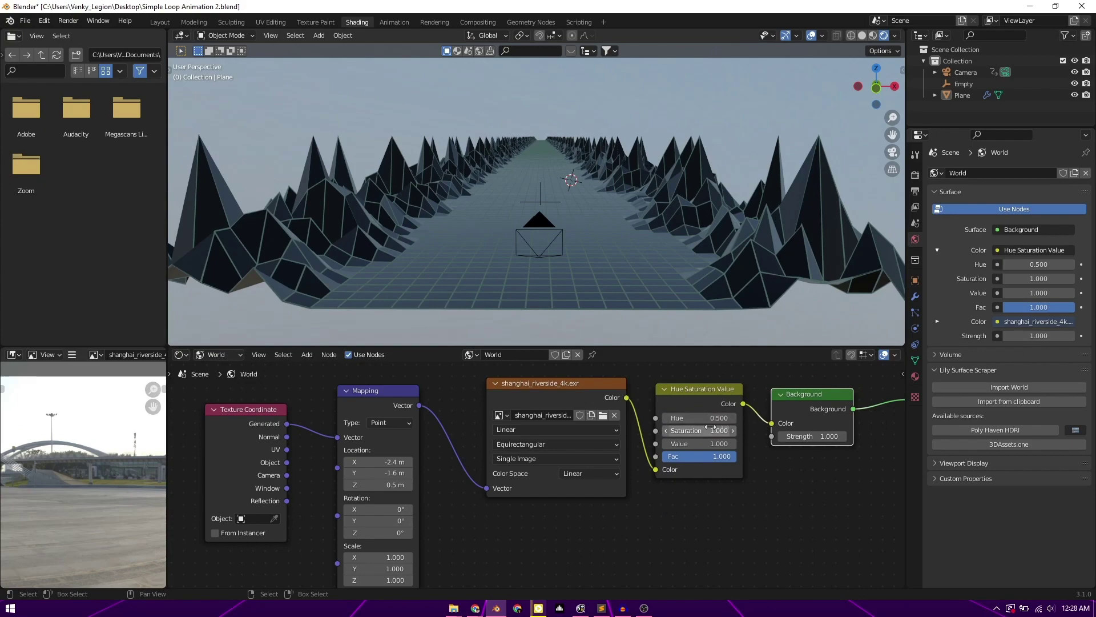
Set the node to Hue 0.7, Saturation 2 and Value 1.2 for a magenta sky
left_click_drag(699, 418, 728, 417)
middle_click_drag(565, 131, 621, 194)
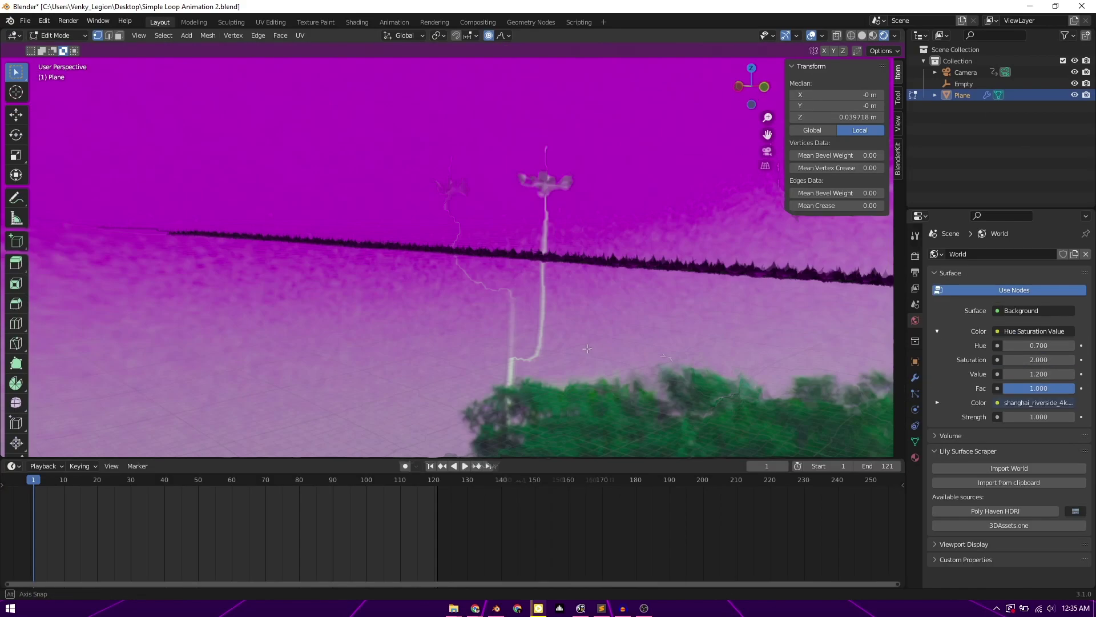
mouse_move(514, 343)
middle_mouse_down()
mouse_move(530, 372)
mouse_move(514, 353)
mouse_move(582, 379)
middle_mouse_up()
key("Tab")
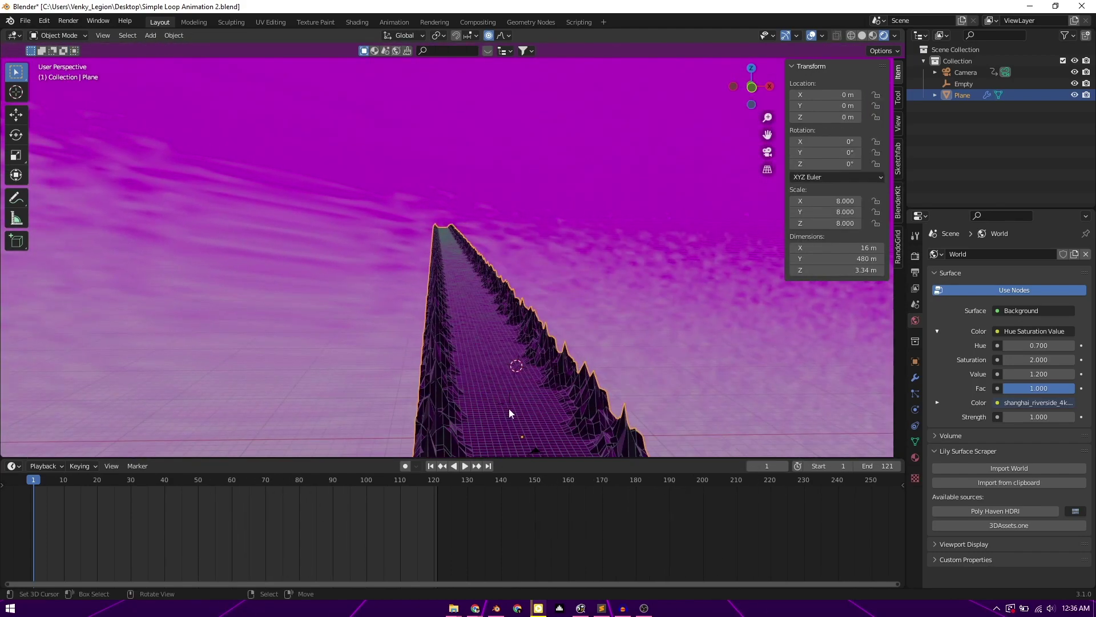
In Edit Mode, lift the selected road vertices on Z with a smooth proportional falloff
scroll(508, 390, "up", 4)
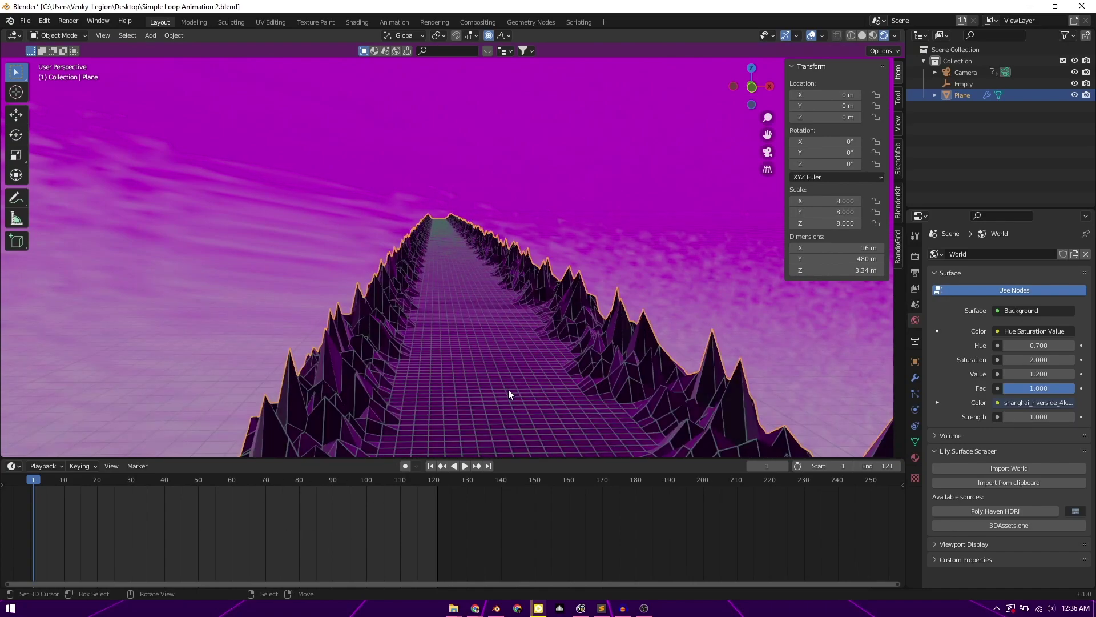
middle_click_drag(515, 434, 498, 398, "ctrl")
scroll(497, 395, "down", 10)
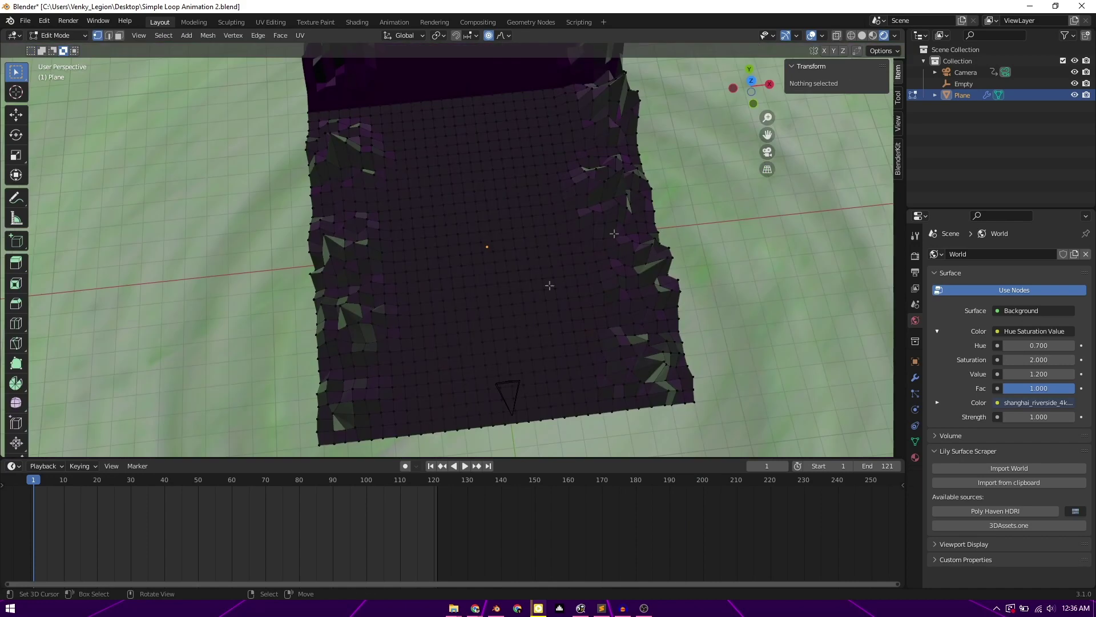
key("a")
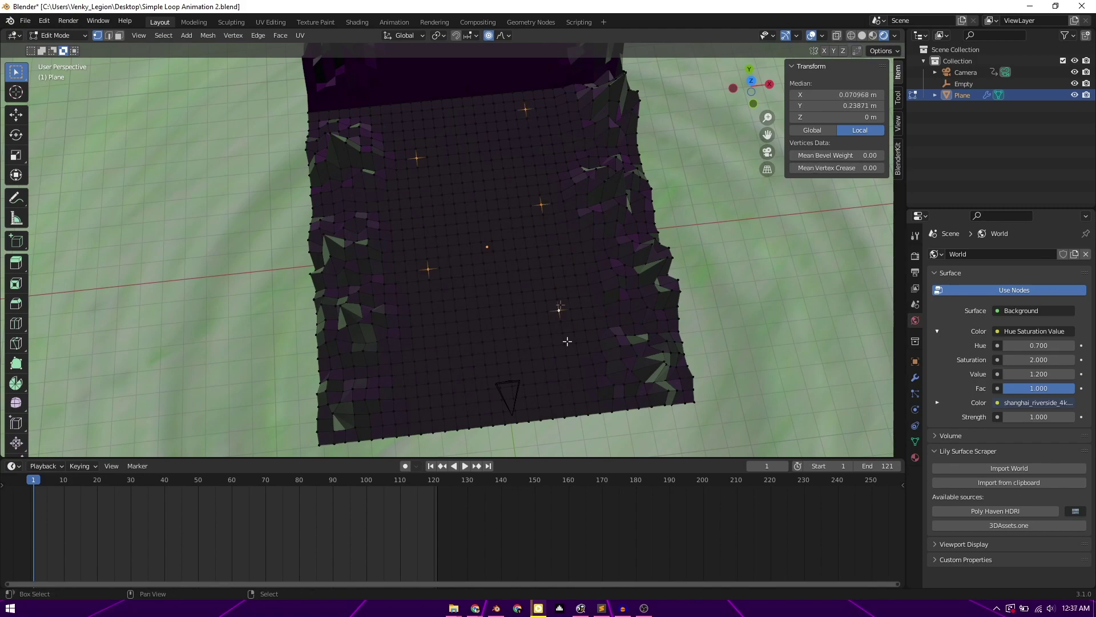
middle_click_drag(553, 317, 580, 297)
left_click(20, 195)
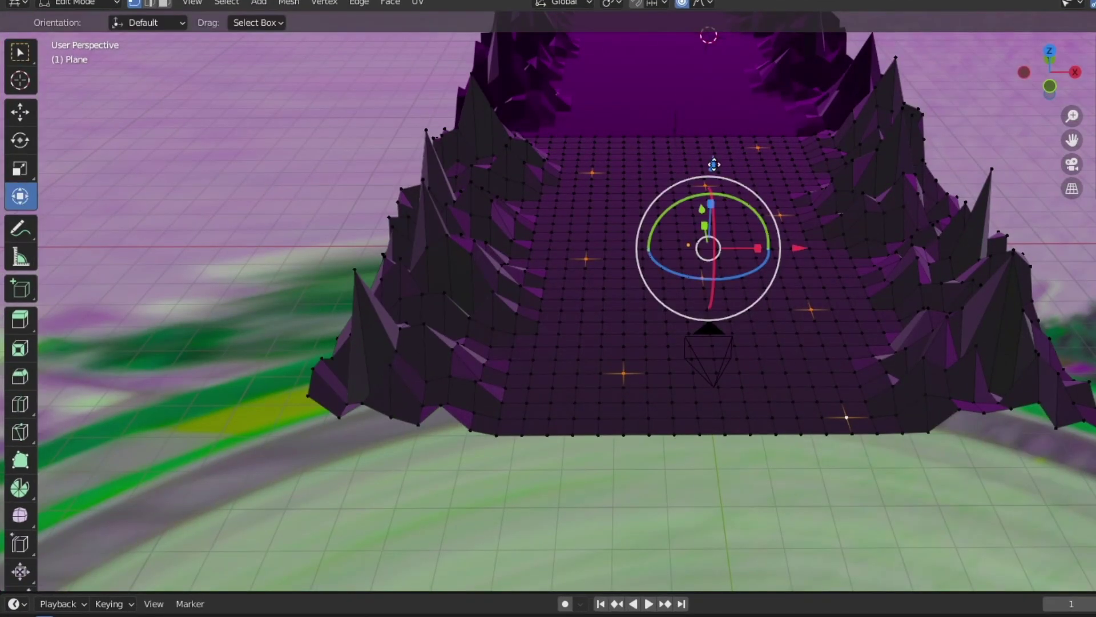
left_click_drag(712, 172, 722, 148)
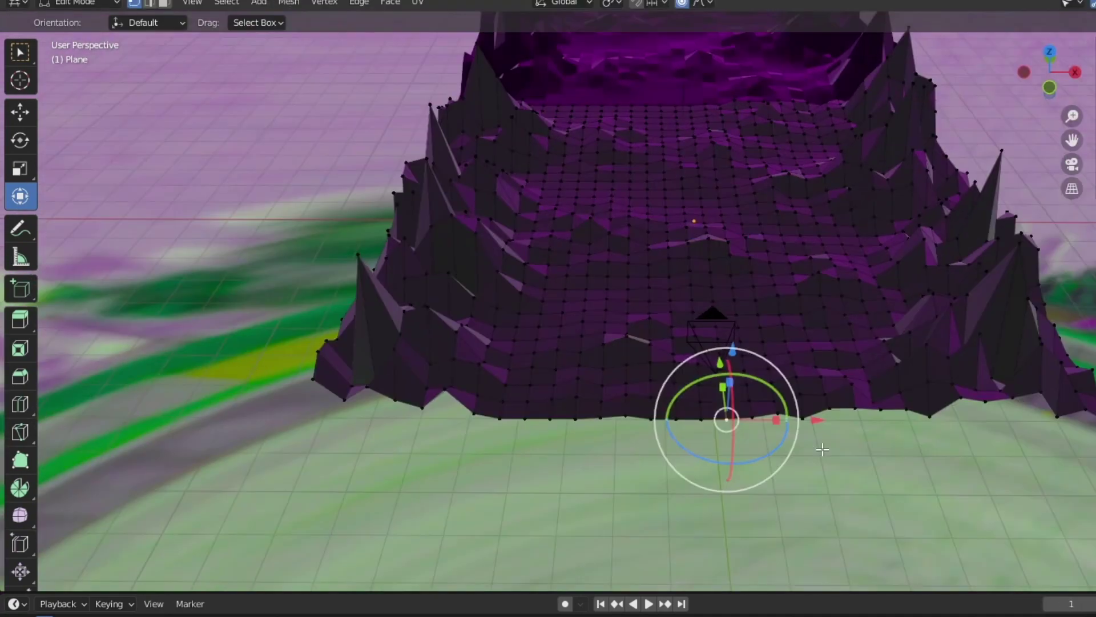
Select two more road vertices and lift them slightly to add further bumps
left_click(582, 311)
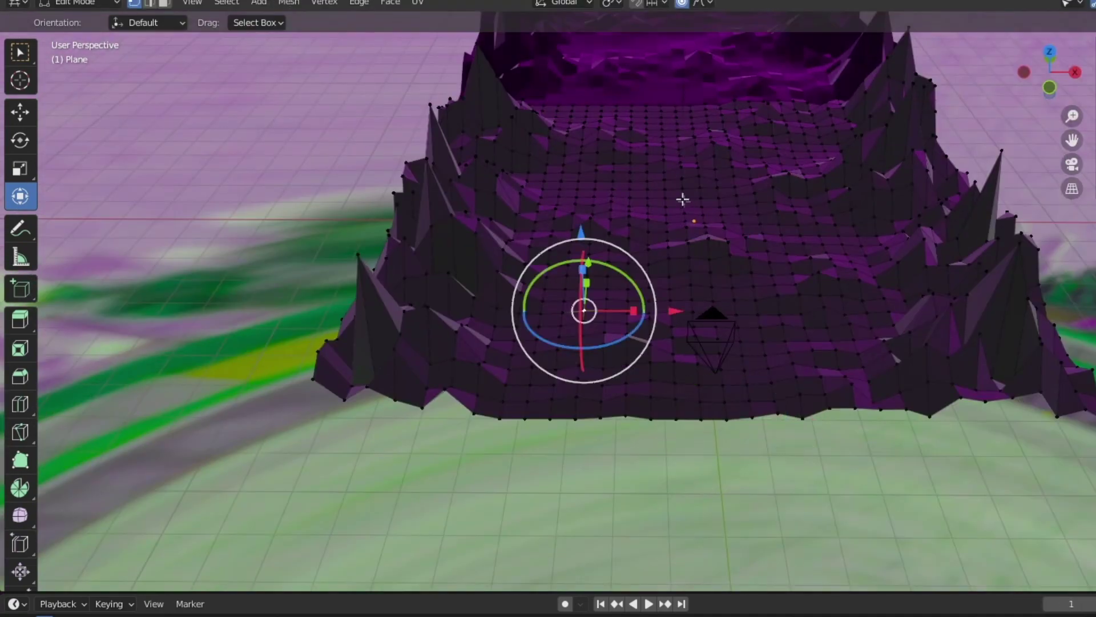
left_click(683, 196, "shift")
left_click_drag(647, 112, 649, 105)
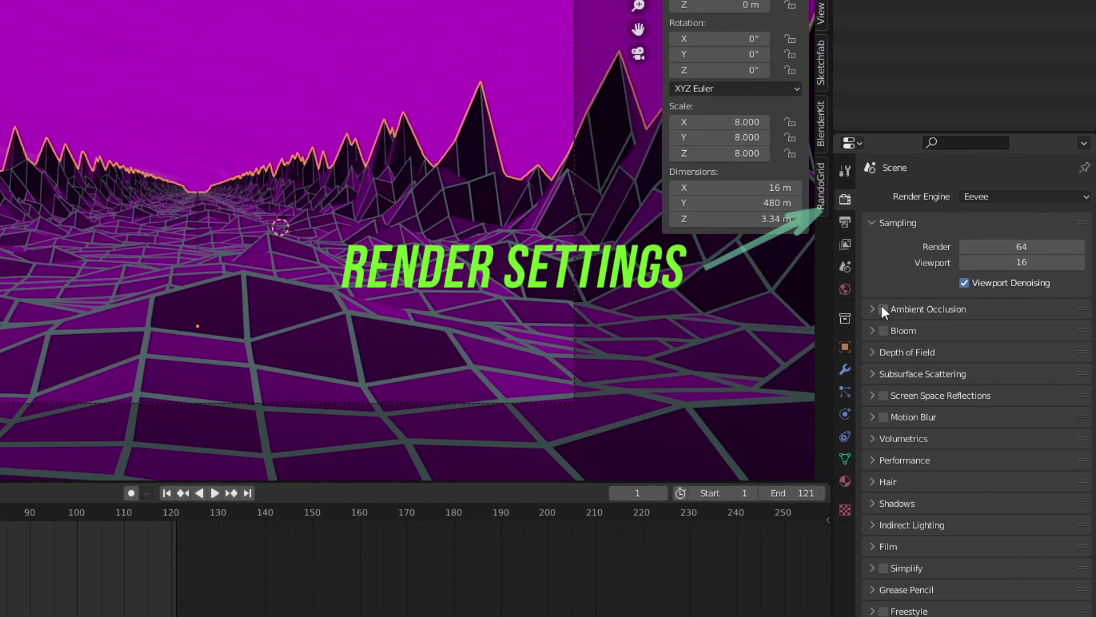
Enable Ambient Occlusion, Bloom and Screen Space Reflections in the render settings
left_click(920, 307)
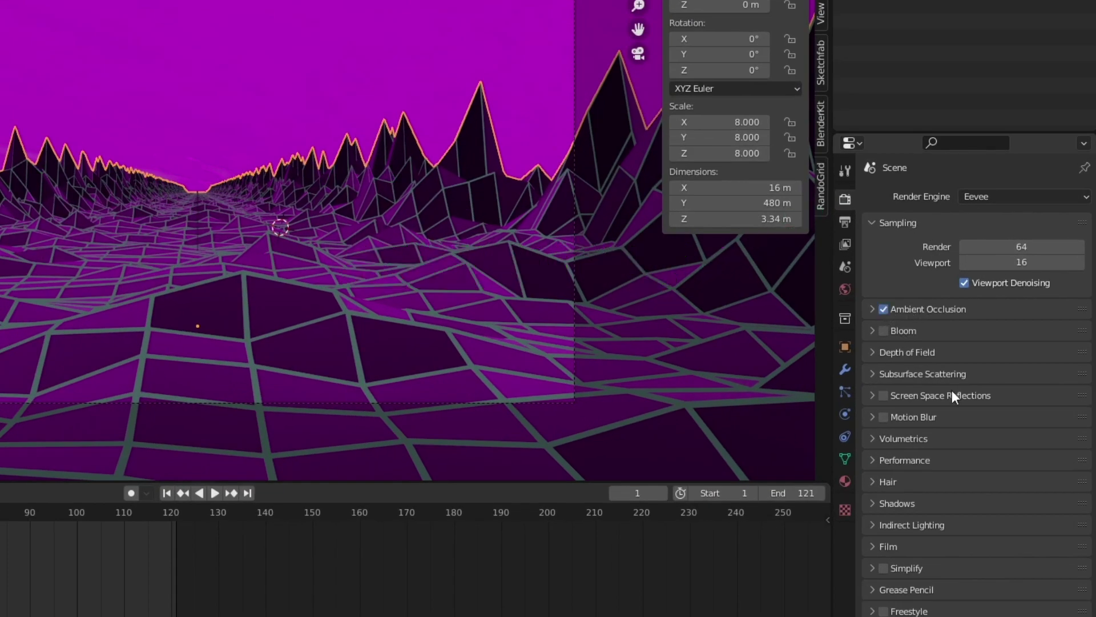
left_click(883, 331)
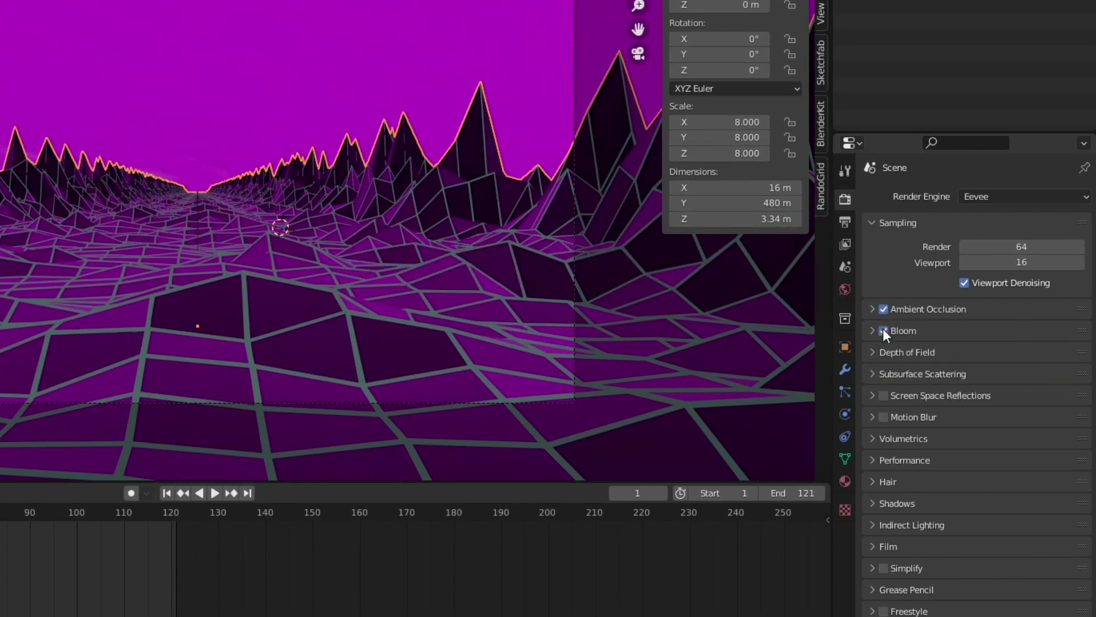
left_click(883, 394)
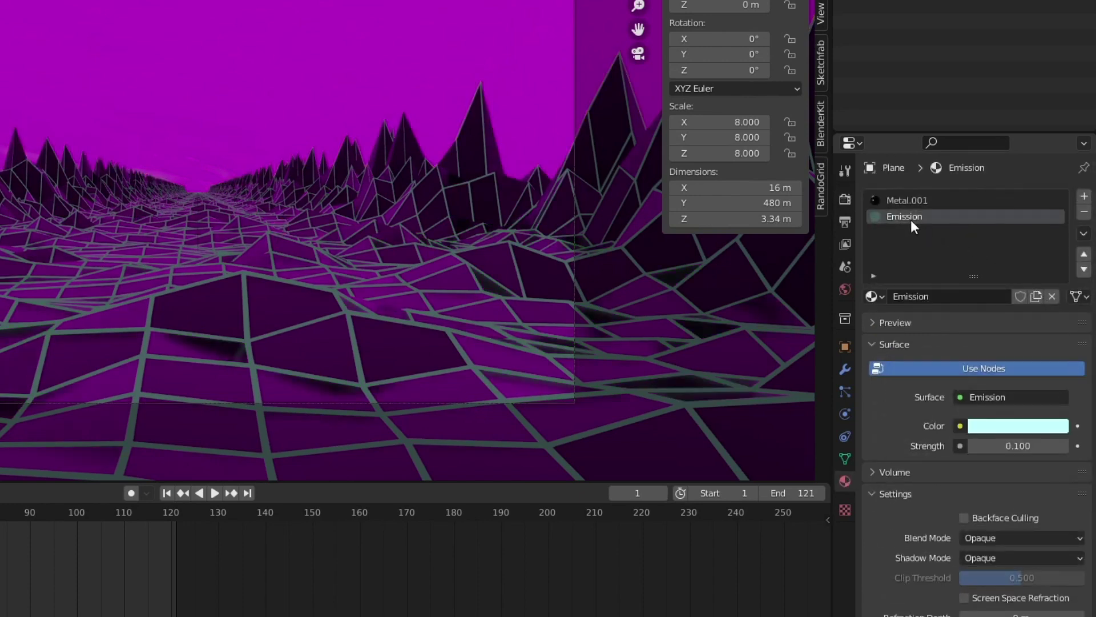
Raise the wireframe Emission strength to 1.7 and set its colour to cyan
mouse_move(1062, 446)
left_mouse_down()
mouse_move(1091, 445)
mouse_move(1022, 445)
mouse_move(1068, 446)
left_mouse_up()
left_click(998, 430)
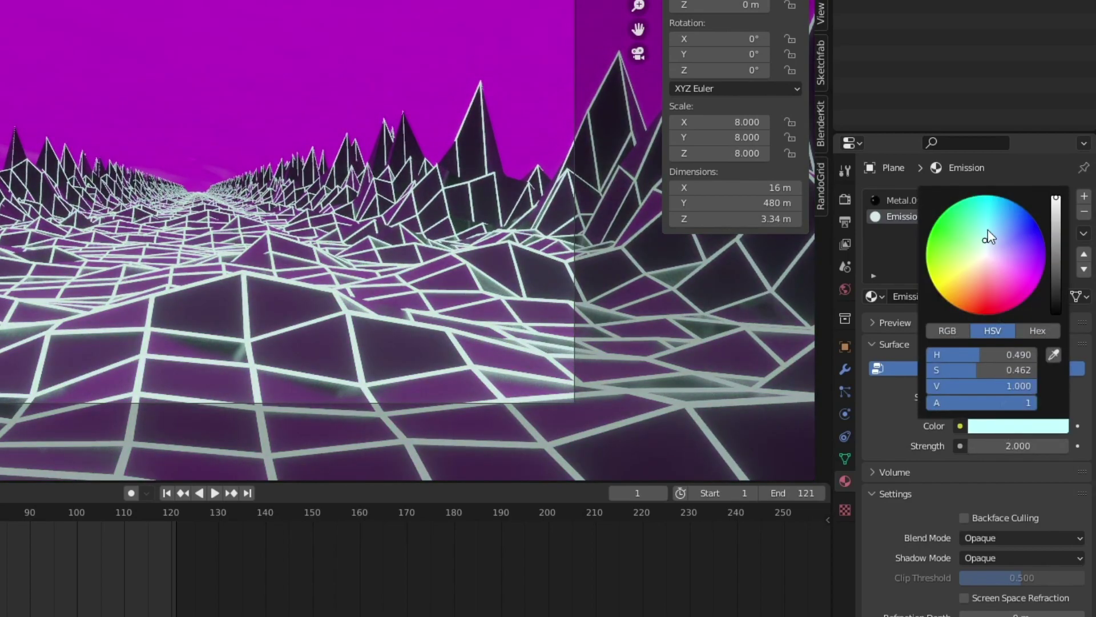
left_click(986, 197)
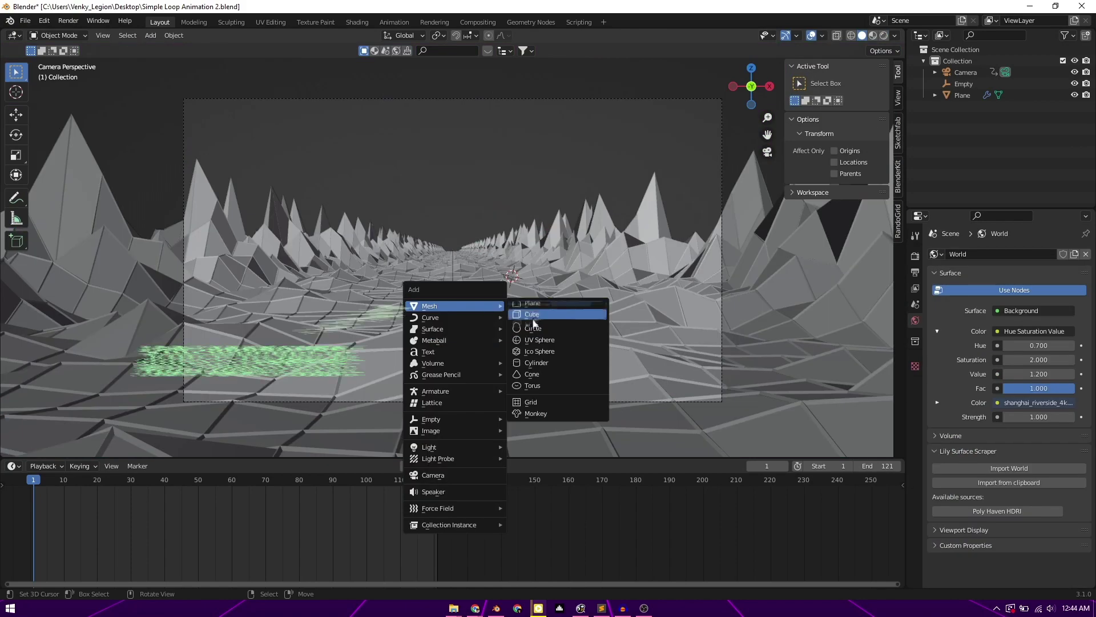
Add an icosphere, move it to Y 476 m at the corridor's far end, and view through the camera
left_click(536, 353)
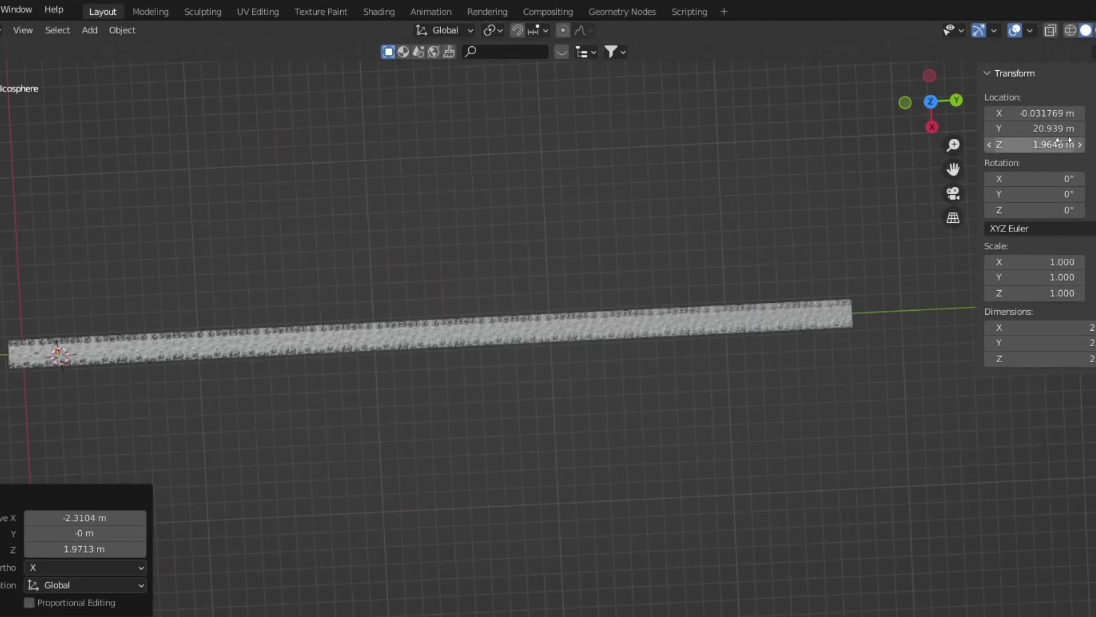
left_click_drag(1039, 128, 1067, 129)
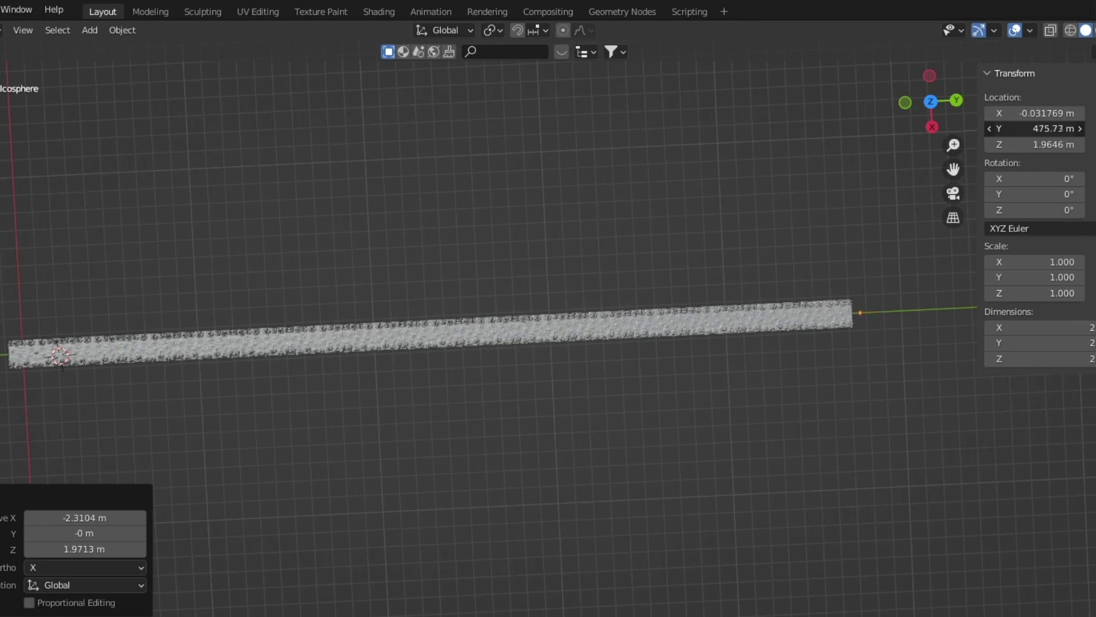
left_click_drag(1053, 128, 1068, 128)
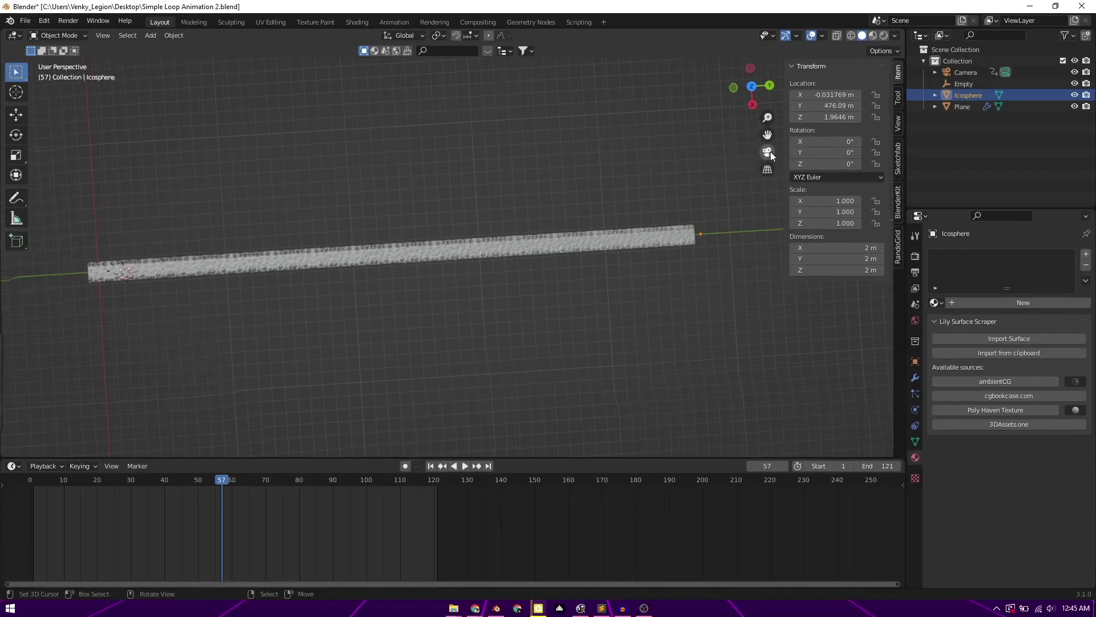
left_click(953, 193)
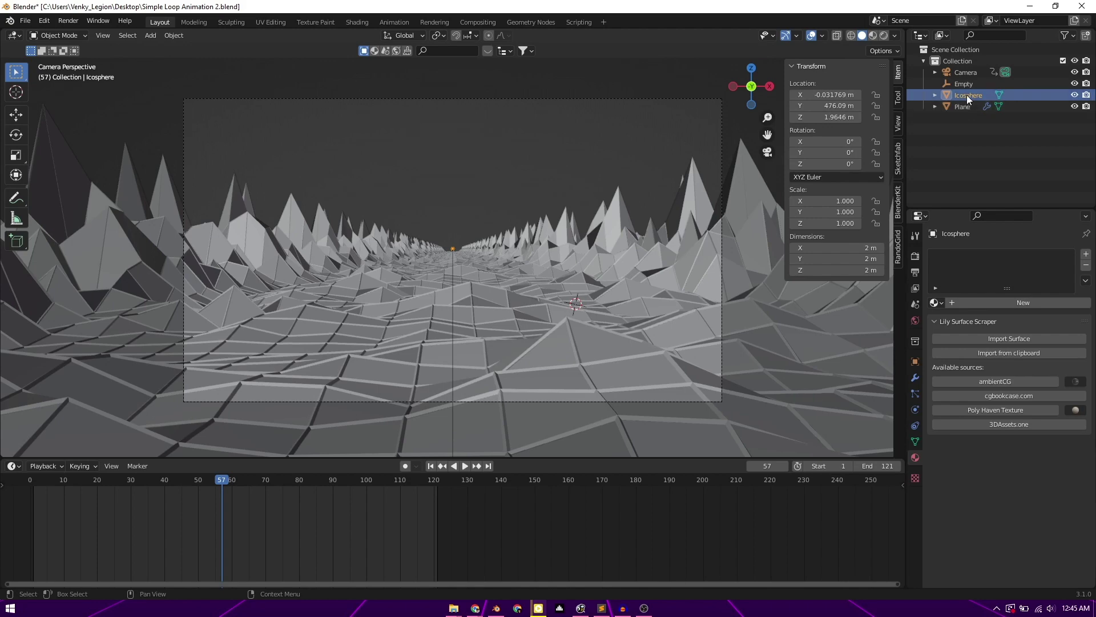
Scale the icosphere up into a huge sun and switch the viewport to Rendered shading
key("s")
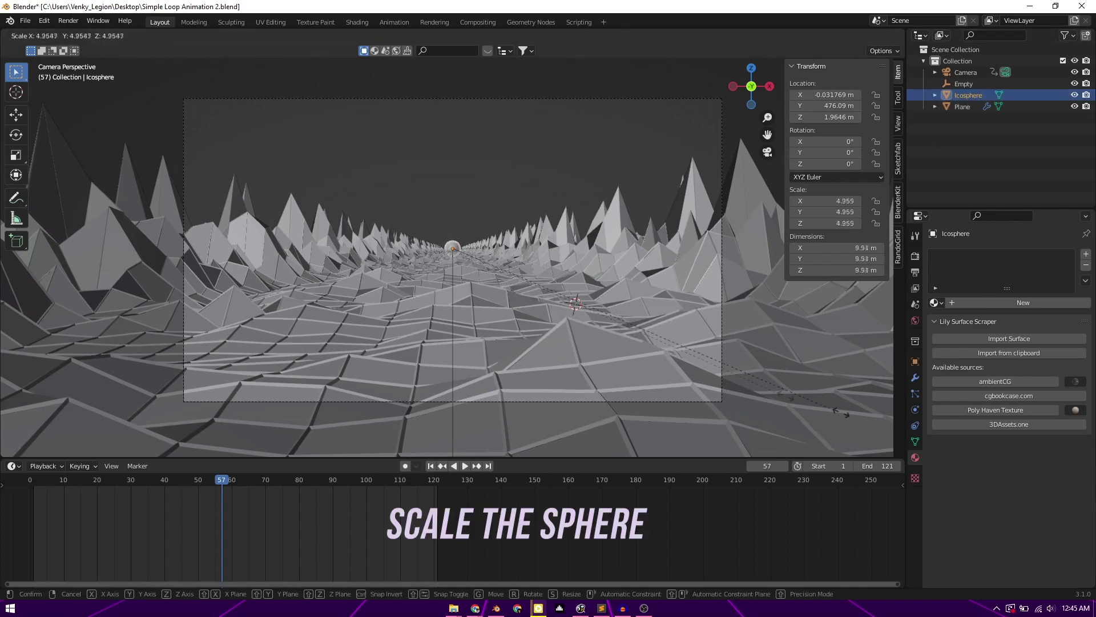
left_click(122, 285)
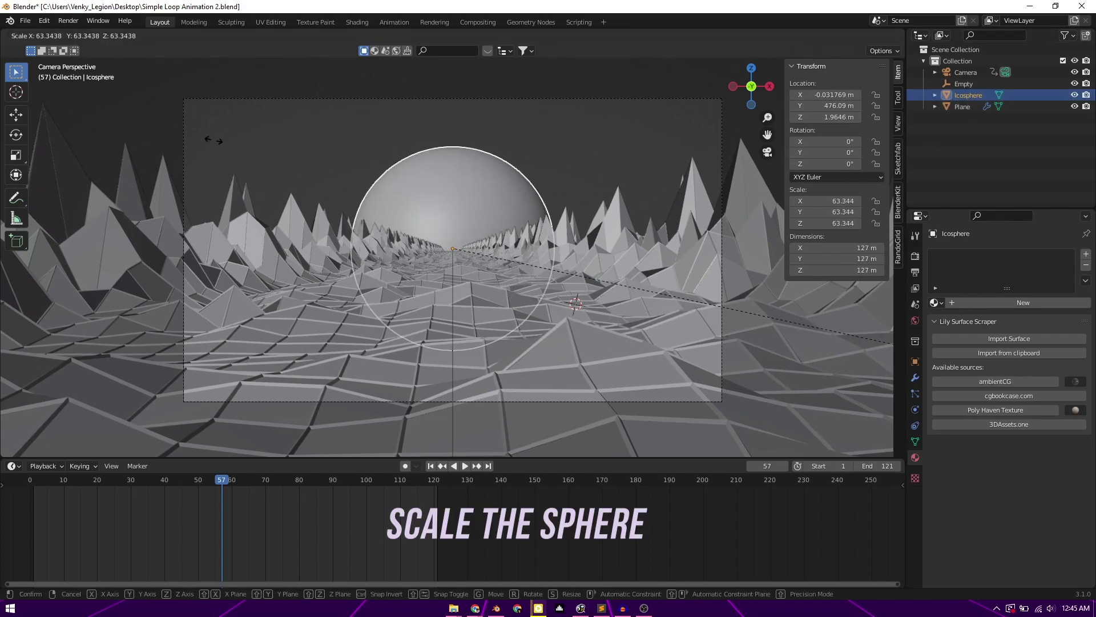
left_click(123, 285)
left_click(884, 36)
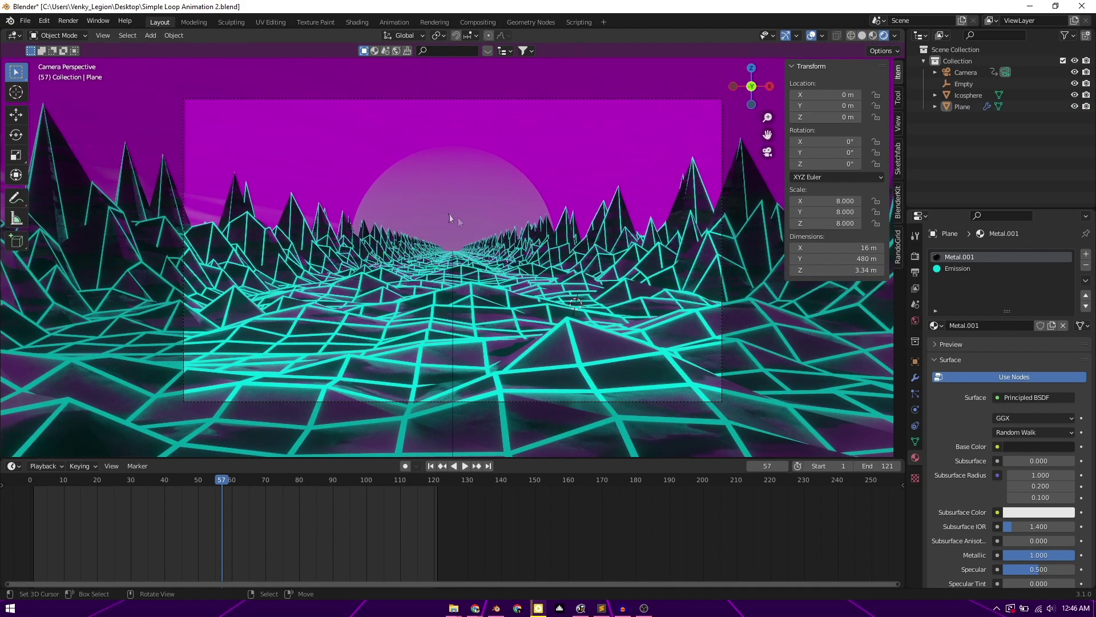
left_click(456, 204)
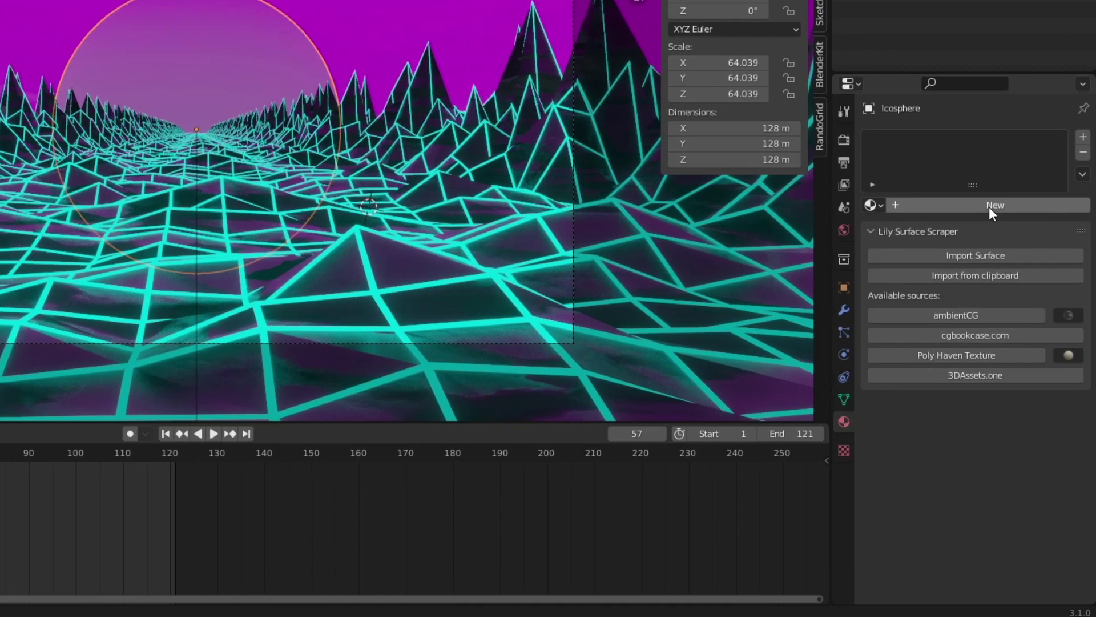
Give the sphere a new green Emission material with strength 17.9
left_click(1020, 303)
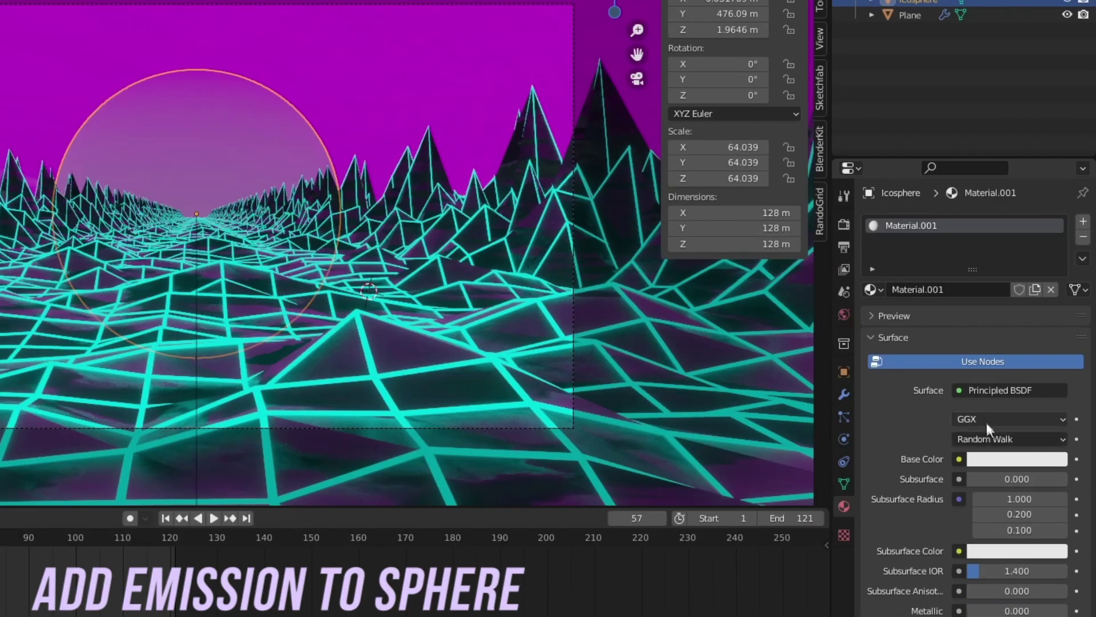
left_click(1002, 305)
left_click(869, 77)
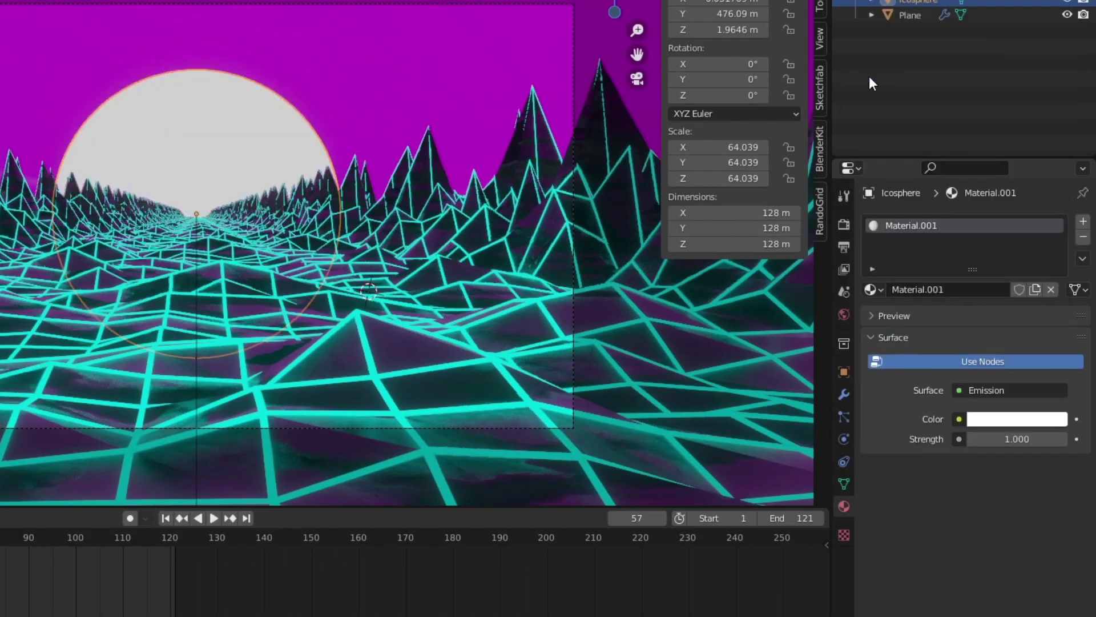
left_click(1003, 422)
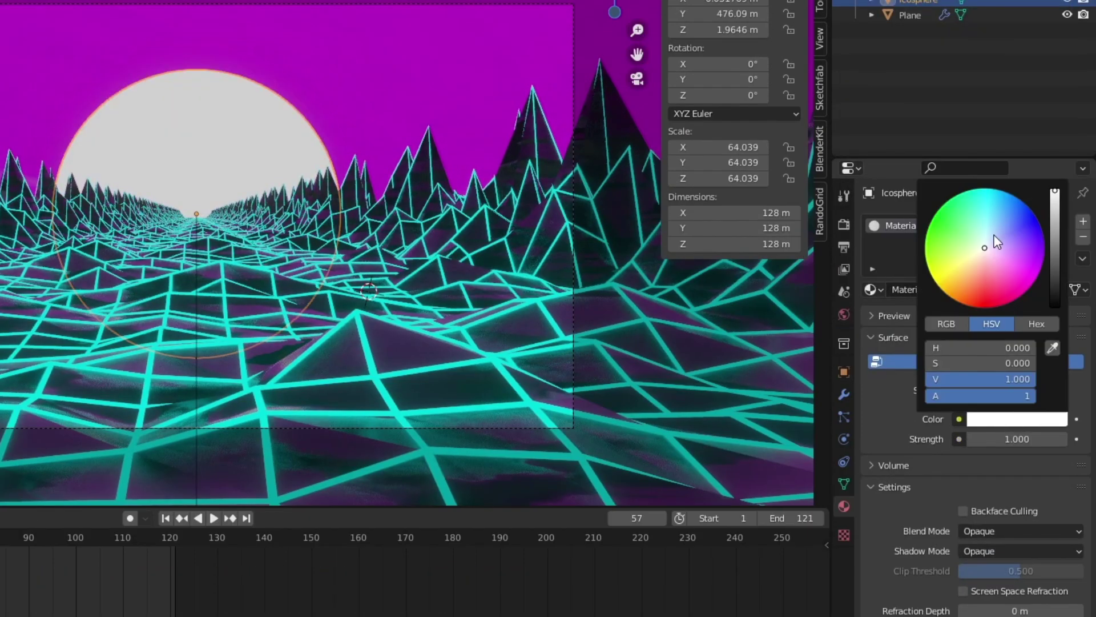
mouse_move(1025, 259)
left_mouse_down()
mouse_move(1005, 212)
mouse_move(953, 198)
left_mouse_up()
left_click_drag(1005, 438, 1028, 439)
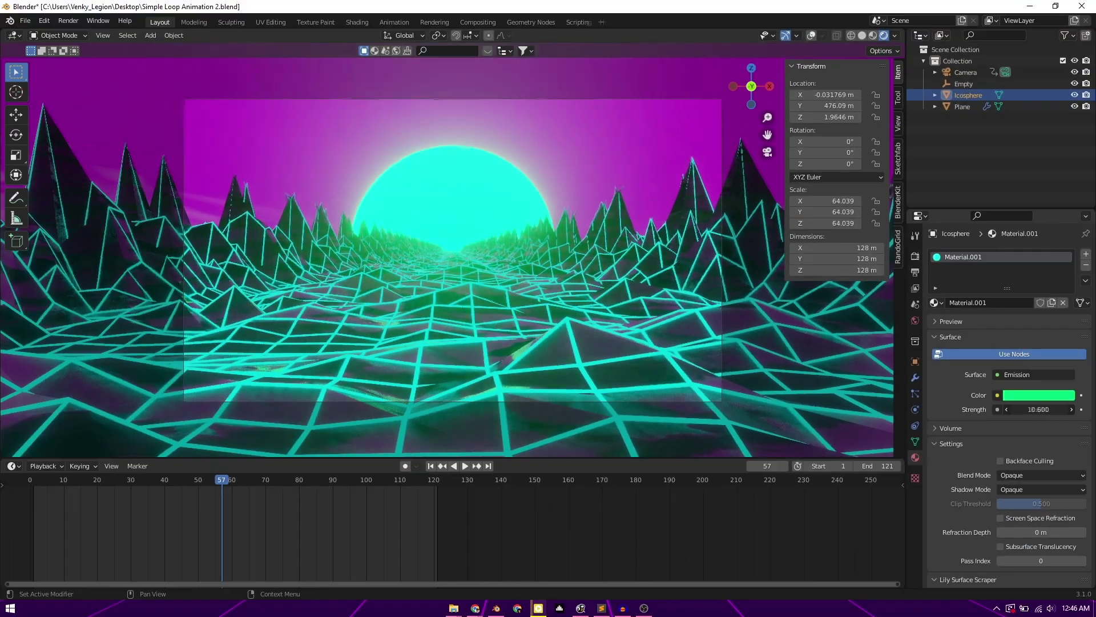
left_click(915, 257)
Reduce the bloom radius and set the wireframe modifier thickness to 0.001 m
left_click(933, 350)
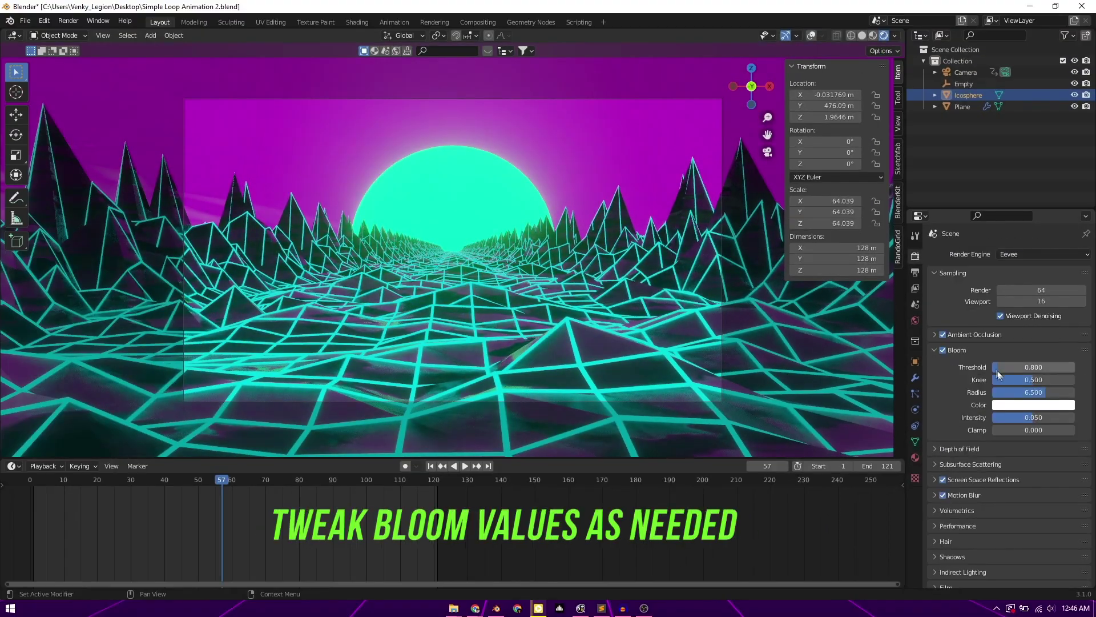
left_click_drag(1033, 393, 1016, 417)
double_click(1048, 320)
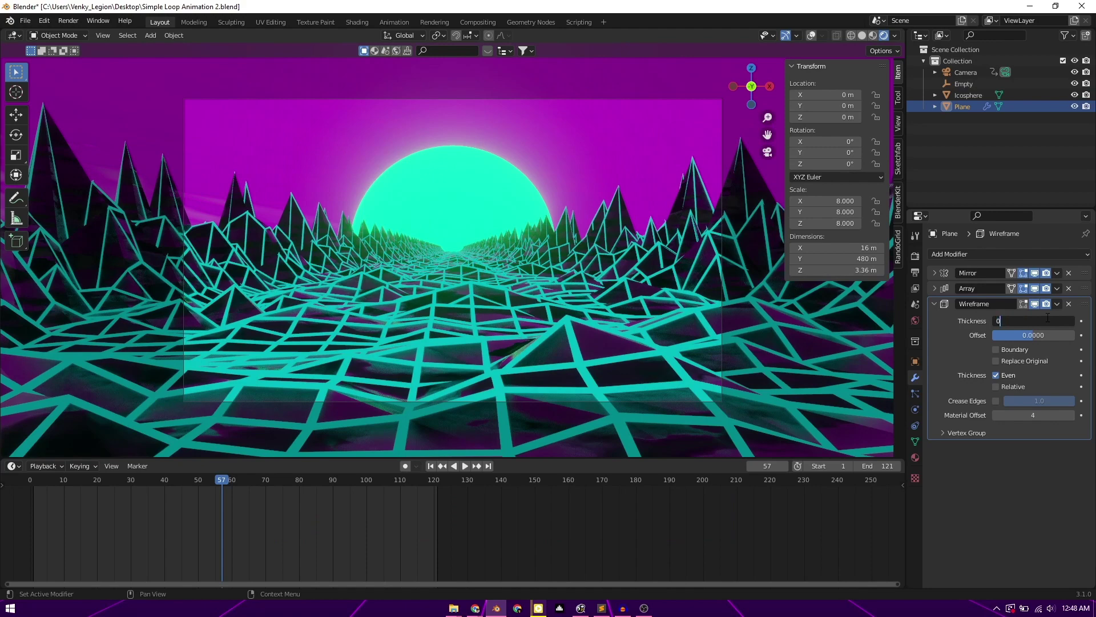
type("0.001")
key("Return")
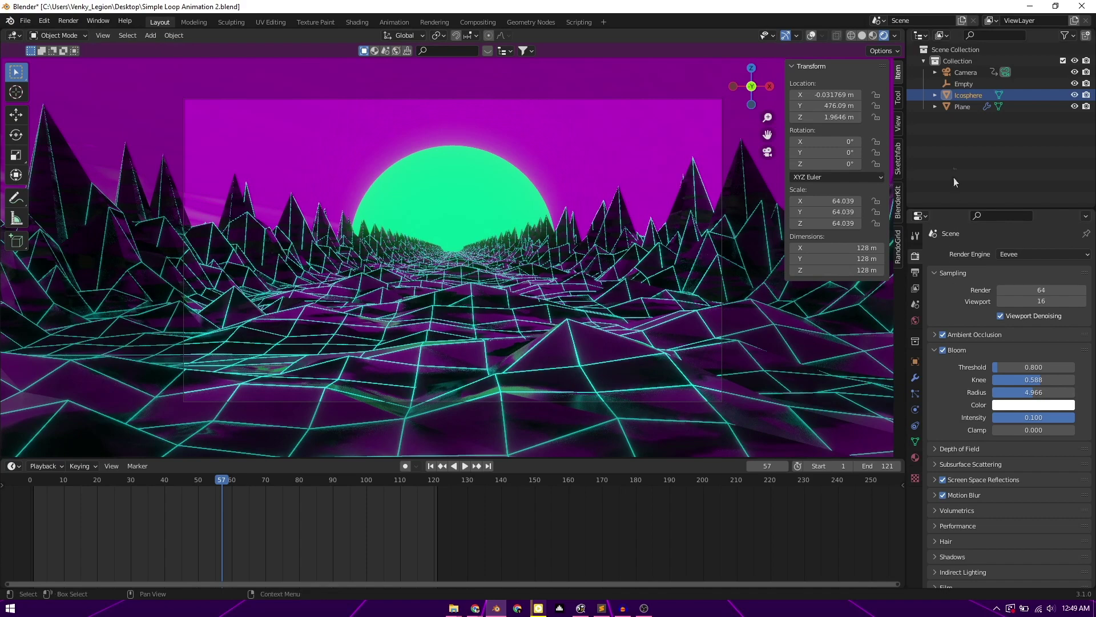
left_click(965, 72)
Shorten the camera's focal length to 33 mm for a wider view
left_click(915, 410)
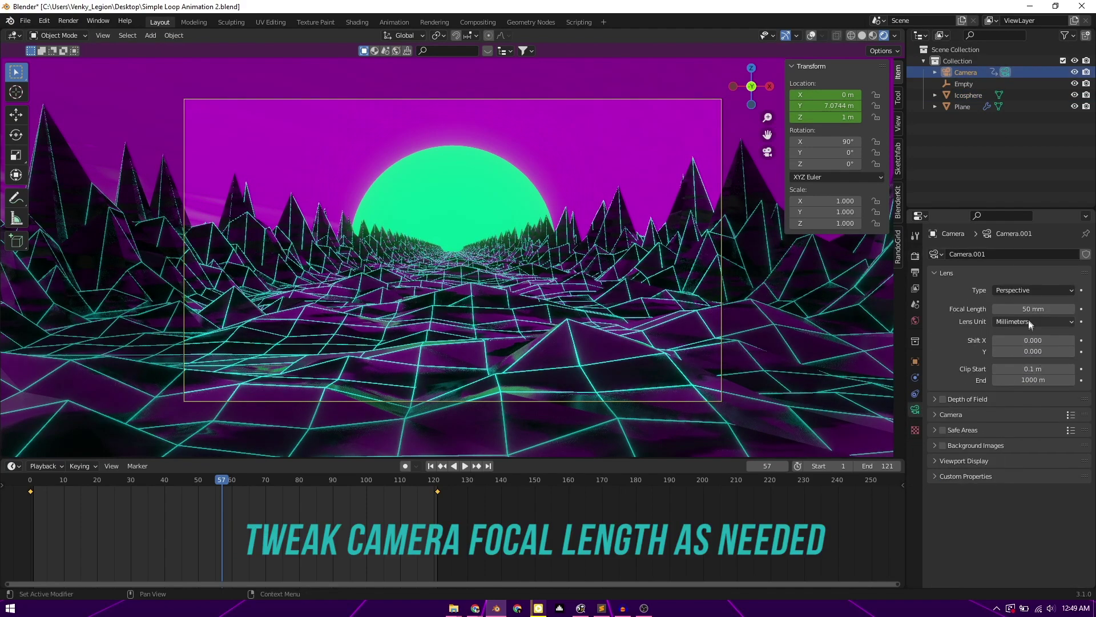
left_click_drag(1034, 308, 996, 309)
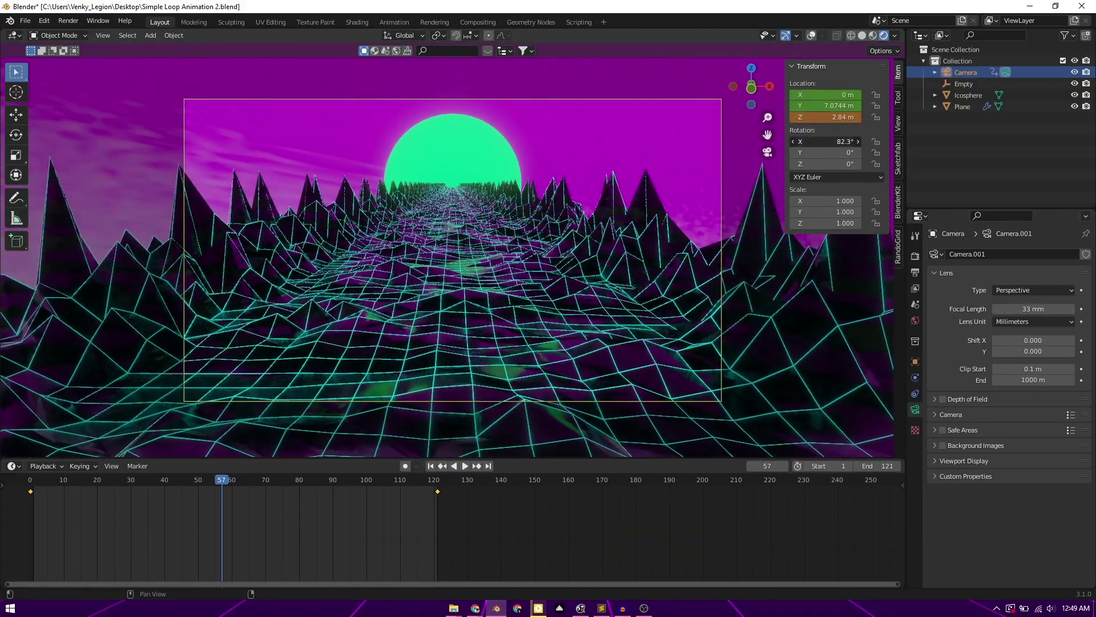